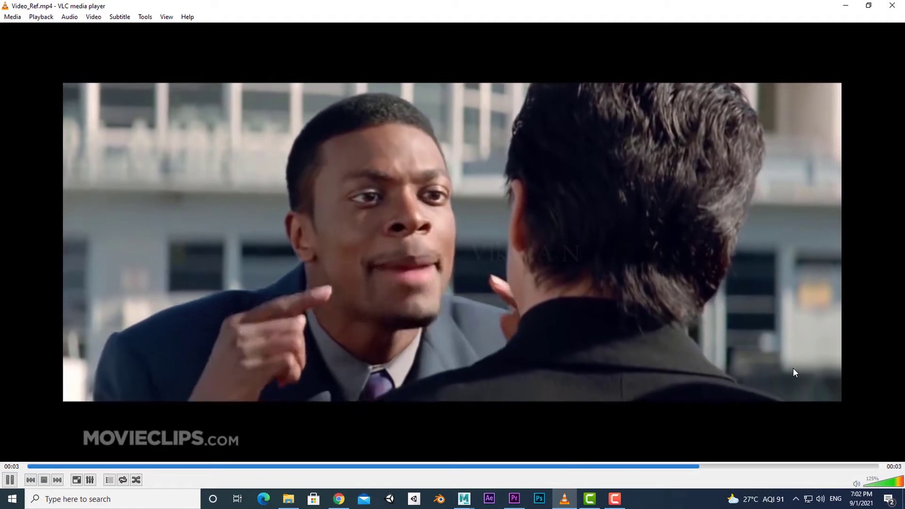
Step: Pause the Video_Ref.mp4 reference clip and minimize VLC to reveal the LS2 folder
{"action": "key", "text": "space"}
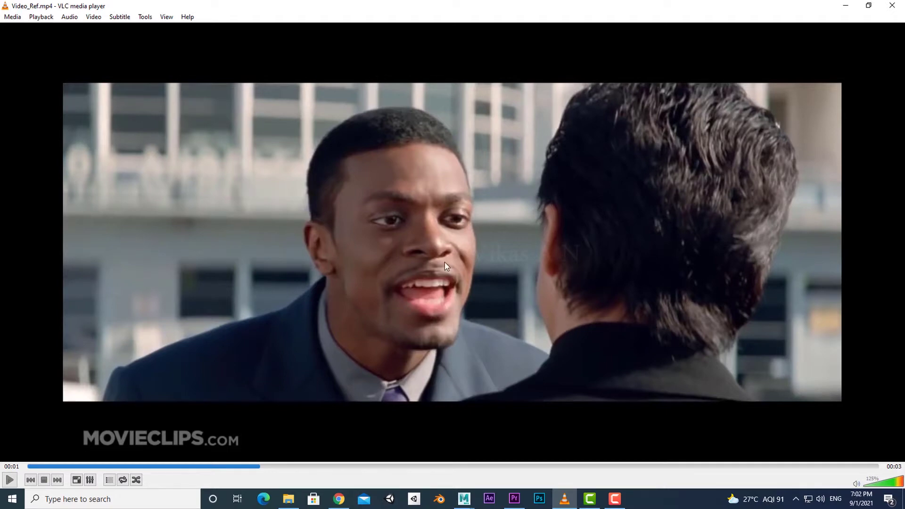
{"action": "left_click", "coordinate": [845, 5]}
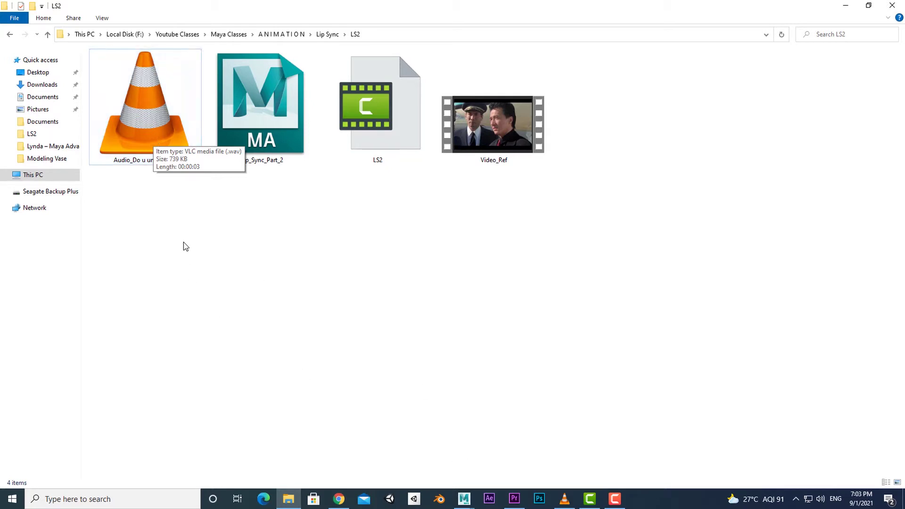
Step: Select the Audio_Do u understand file and switch to Maya's Lip_Sync_Part_2 scene with seated Ray
{"action": "left_click", "coordinate": [144, 158]}
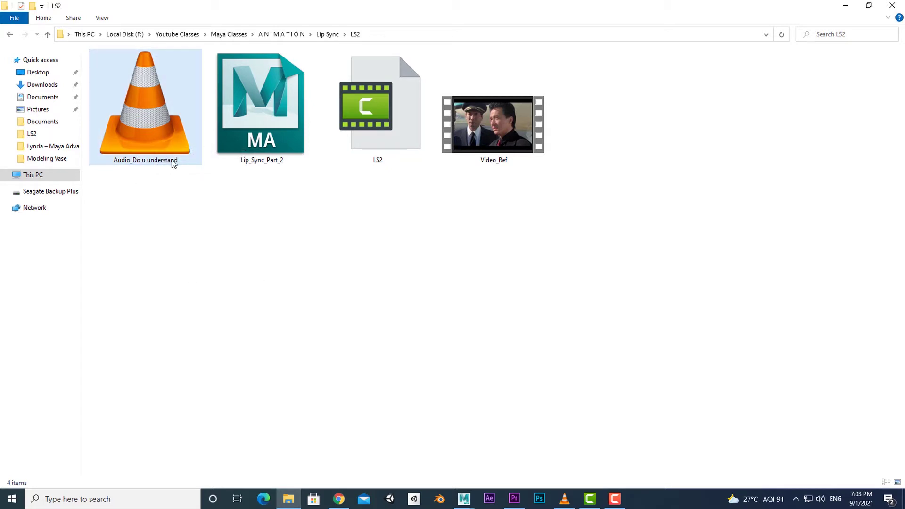
{"action": "mouse_move", "coordinate": [464, 498]}
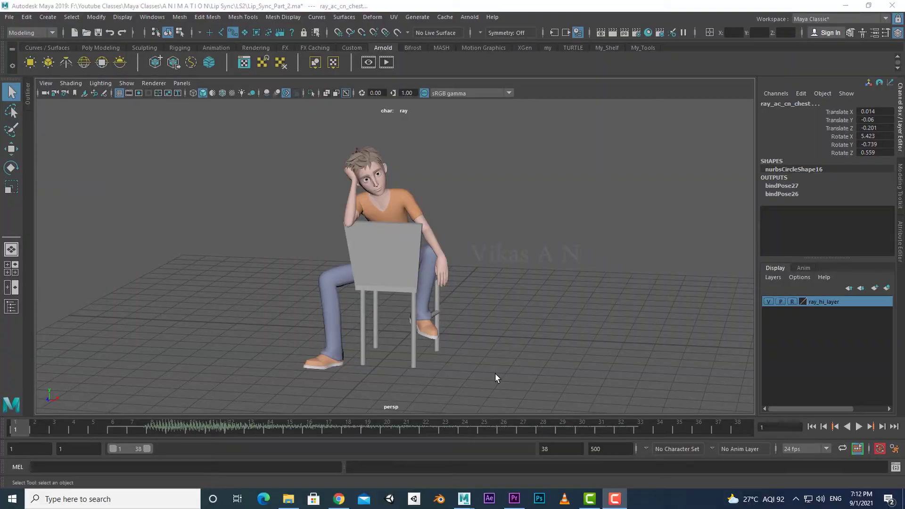
{"action": "mouse_move", "coordinate": [494, 372]}
{"action": "left_mouse_down", "text": "alt"}
{"action": "mouse_move", "coordinate": [452, 381]}
{"action": "mouse_move", "coordinate": [363, 364]}
{"action": "mouse_move", "coordinate": [448, 363]}
{"action": "mouse_move", "coordinate": [283, 367]}
{"action": "mouse_move", "coordinate": [412, 366]}
{"action": "left_mouse_up", "text": "alt"}
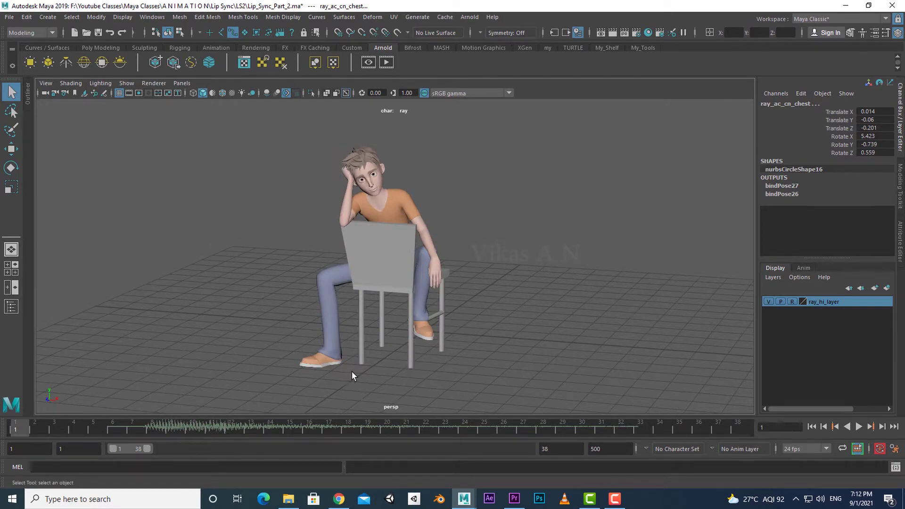
Step: Tumble around seated Ray and his chair from several sides, then bring up the viewport Show menu
{"action": "mouse_move", "coordinate": [352, 376]}
{"action": "left_mouse_down", "text": "alt"}
{"action": "mouse_move", "coordinate": [456, 370]}
{"action": "mouse_move", "coordinate": [354, 374]}
{"action": "left_mouse_up", "text": "alt"}
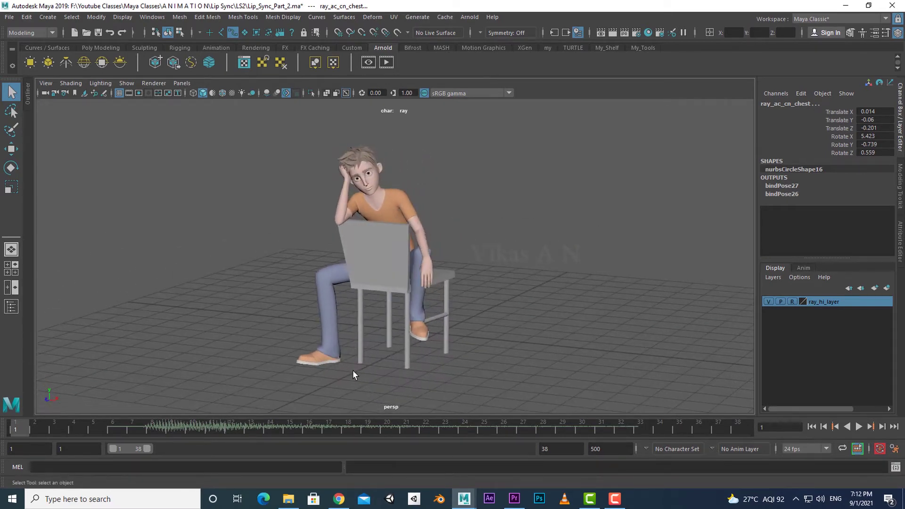
{"action": "mouse_move", "coordinate": [486, 374]}
{"action": "left_mouse_down", "text": "alt"}
{"action": "mouse_move", "coordinate": [438, 367]}
{"action": "mouse_move", "coordinate": [487, 372]}
{"action": "left_mouse_up", "text": "alt"}
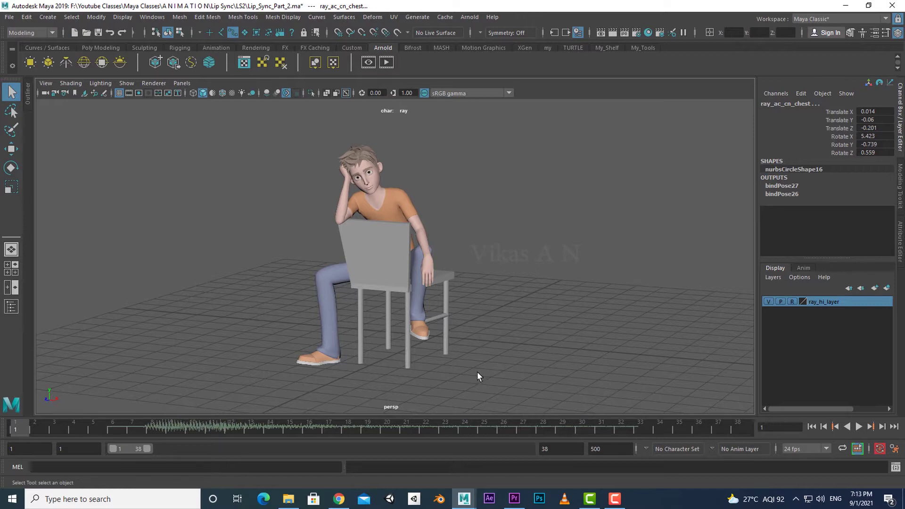
{"action": "mouse_move", "coordinate": [385, 373]}
{"action": "left_mouse_down", "text": "alt"}
{"action": "mouse_move", "coordinate": [467, 367]}
{"action": "mouse_move", "coordinate": [410, 369]}
{"action": "mouse_move", "coordinate": [411, 361]}
{"action": "left_mouse_up", "text": "alt"}
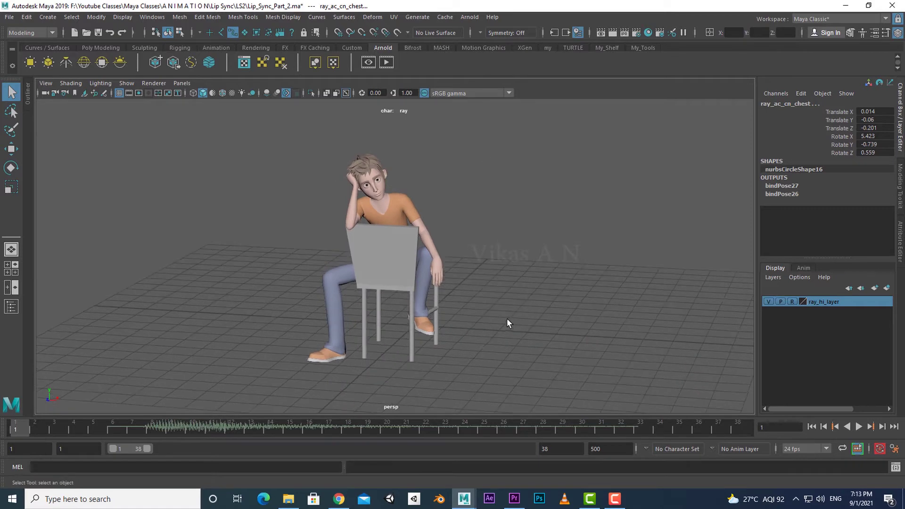
{"action": "left_click", "coordinate": [127, 83]}
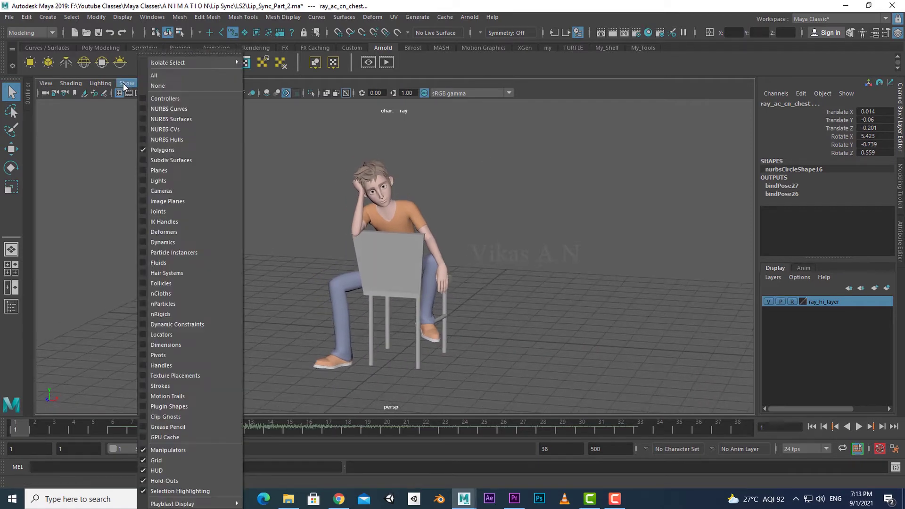
Step: Turn on NURBS Curves display so Ray's rig controls show, and frame his torso
{"action": "left_click", "coordinate": [184, 107]}
{"action": "left_click_drag", "start_coordinate": [496, 232], "coordinate": [489, 268], "text": "alt"}
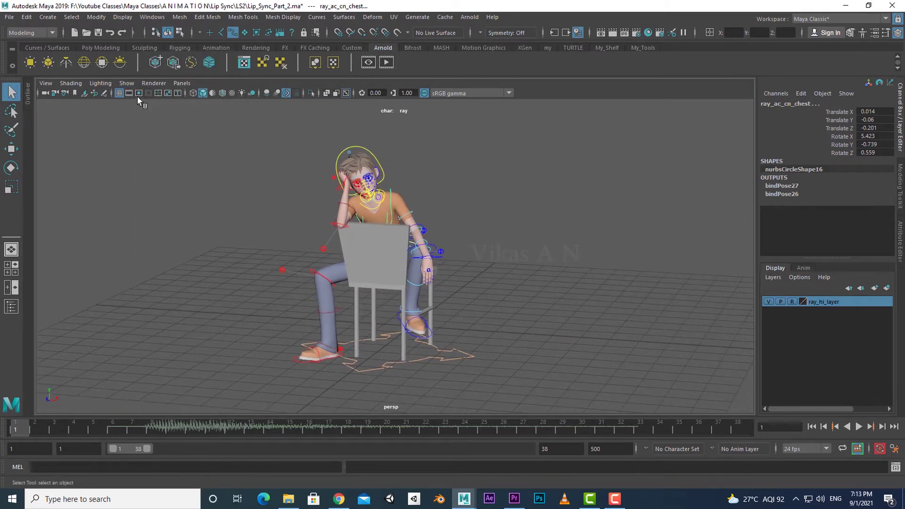
{"action": "left_click", "coordinate": [127, 83]}
{"action": "left_click_drag", "start_coordinate": [478, 320], "coordinate": [449, 333], "text": "alt"}
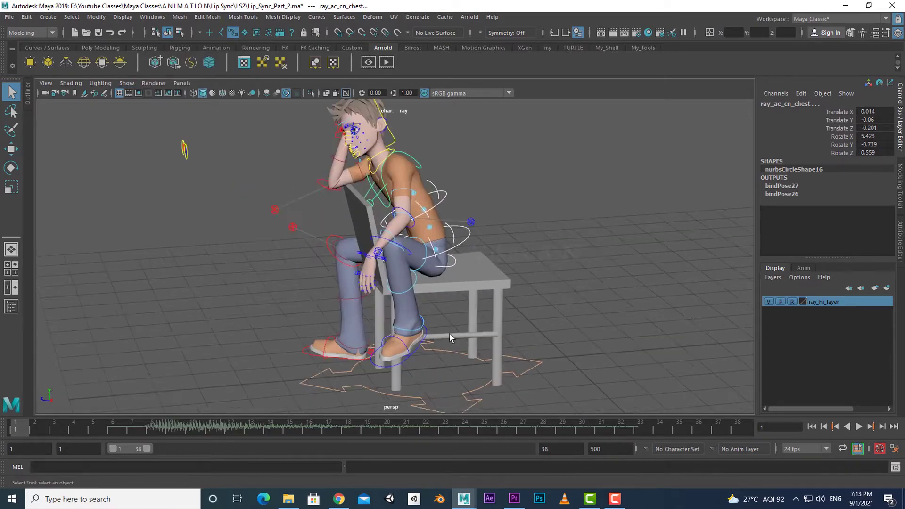
{"action": "right_click_drag", "start_coordinate": [449, 333], "coordinate": [476, 366], "text": "alt"}
Step: Select the ray_ac_cn_chest control and zero all its transform channels in the Channel Box
{"action": "left_click_drag", "start_coordinate": [476, 366], "coordinate": [479, 281], "text": "alt"}
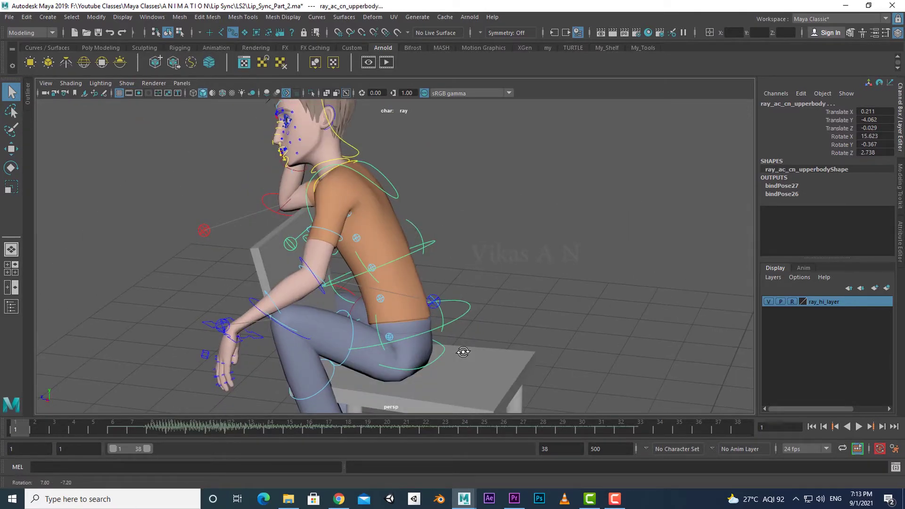
{"action": "left_click", "coordinate": [447, 315]}
{"action": "left_click", "coordinate": [421, 231]}
{"action": "left_click", "coordinate": [411, 288]}
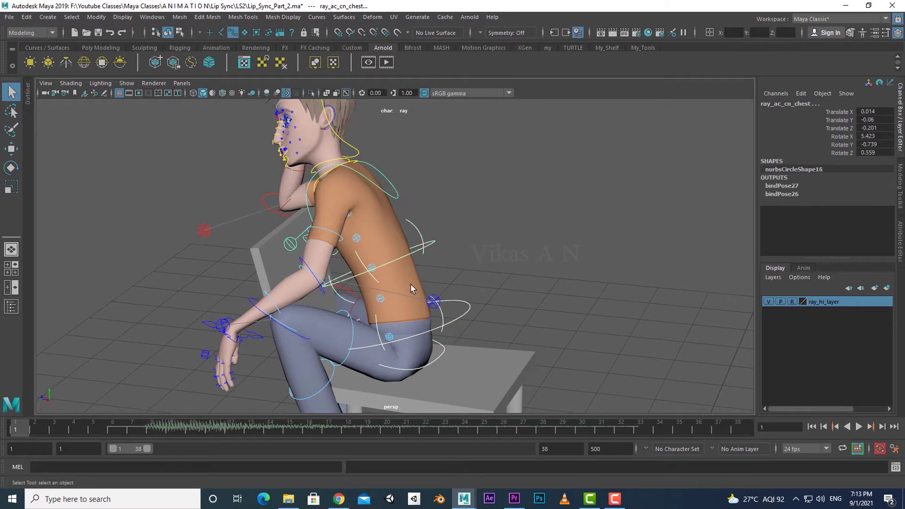
{"action": "left_click_drag", "start_coordinate": [411, 288], "coordinate": [415, 292], "text": "alt"}
{"action": "middle_click_drag", "start_coordinate": [483, 344], "coordinate": [487, 293], "text": "alt"}
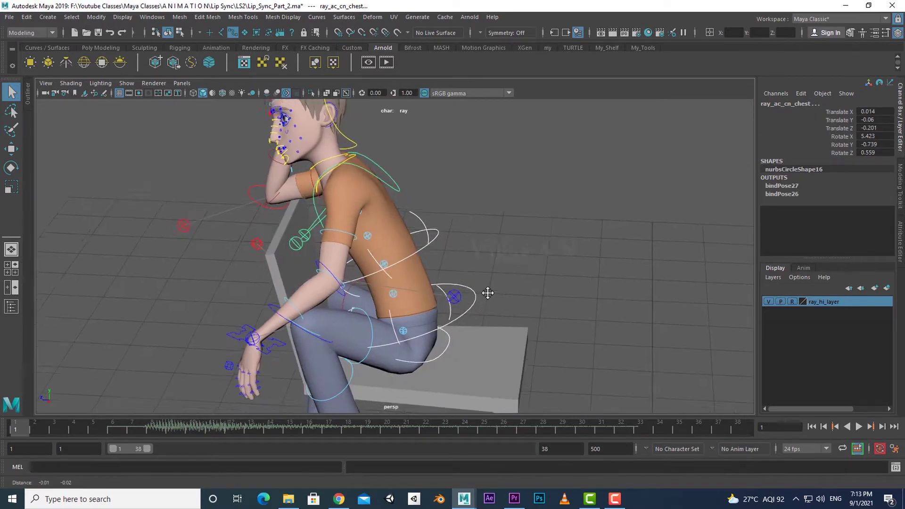
{"action": "left_click_drag", "start_coordinate": [487, 293], "coordinate": [500, 283], "text": "alt"}
{"action": "left_click_drag", "start_coordinate": [867, 111], "coordinate": [863, 153]}
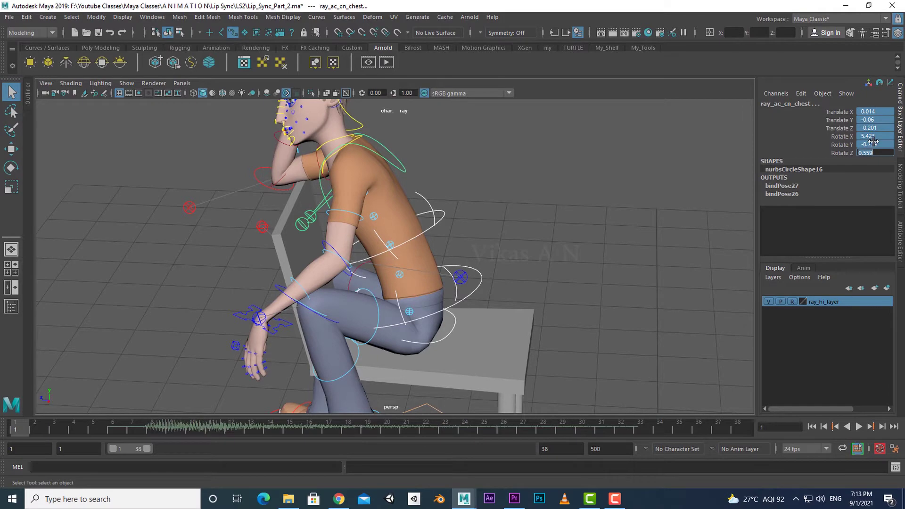
{"action": "type", "text": "0"}
{"action": "key", "text": "Return"}
Step: Reset the right foot IK control so Ray returns to the T-pose, then clear the selection
{"action": "right_click_drag", "start_coordinate": [588, 331], "coordinate": [519, 325], "text": "alt"}
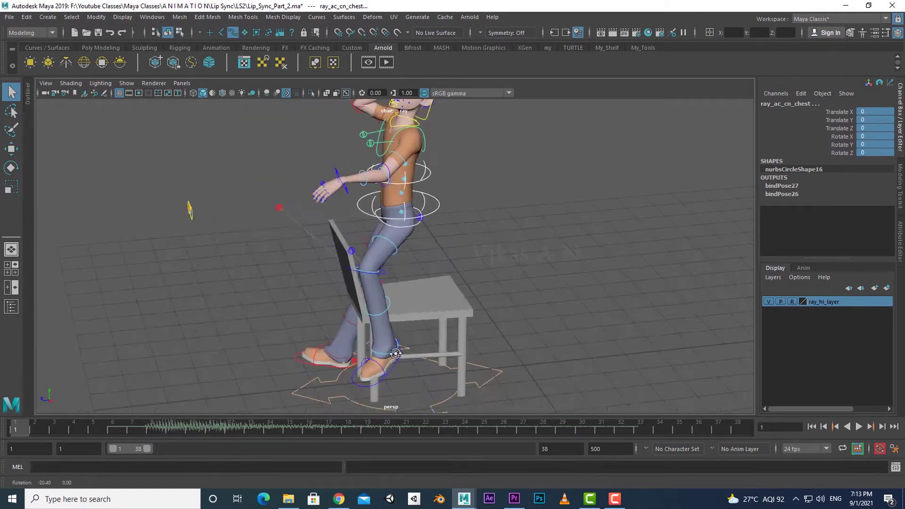
{"action": "mouse_move", "coordinate": [518, 325]}
{"action": "left_mouse_down", "text": "alt"}
{"action": "mouse_move", "coordinate": [461, 318]}
{"action": "mouse_move", "coordinate": [377, 339]}
{"action": "left_mouse_up", "text": "alt"}
{"action": "left_click", "coordinate": [372, 346]}
{"action": "right_click_drag", "start_coordinate": [372, 345], "coordinate": [424, 339], "text": "alt"}
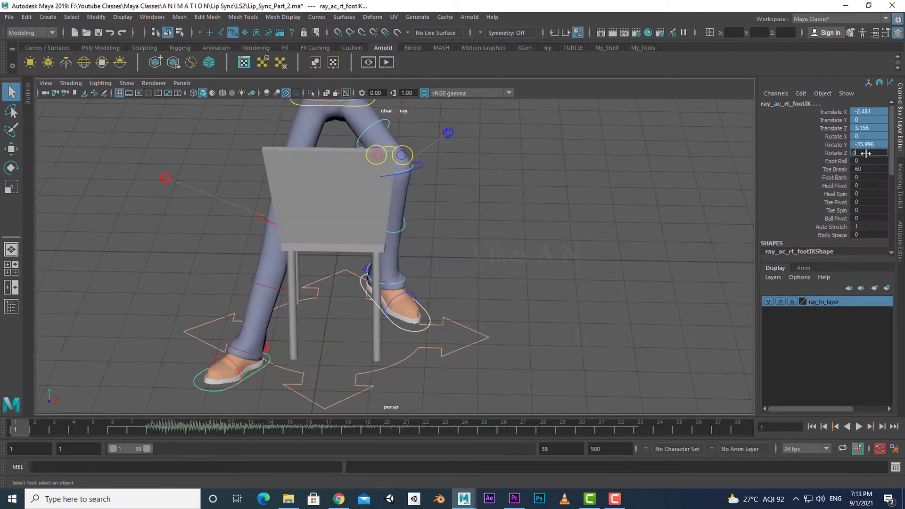
{"action": "mouse_move", "coordinate": [518, 330]}
{"action": "left_mouse_down", "text": "alt"}
{"action": "mouse_move", "coordinate": [476, 339]}
{"action": "mouse_move", "coordinate": [272, 115]}
{"action": "left_mouse_up", "text": "alt"}
{"action": "left_click", "coordinate": [272, 114]}
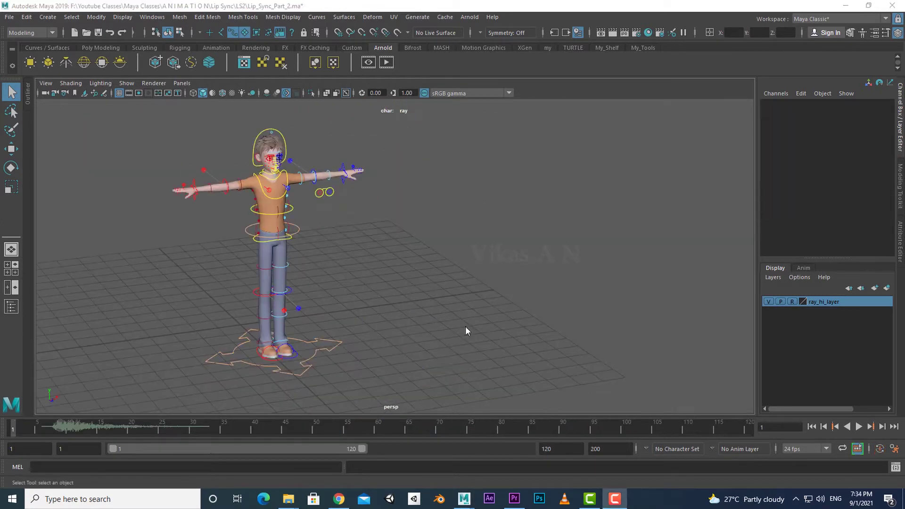
Step: Create a new camera and move it up and back in front of Ray (Translate Y 5.367, Z 13.446)
{"action": "left_click", "coordinate": [48, 16]}
{"action": "left_click", "coordinate": [212, 98]}
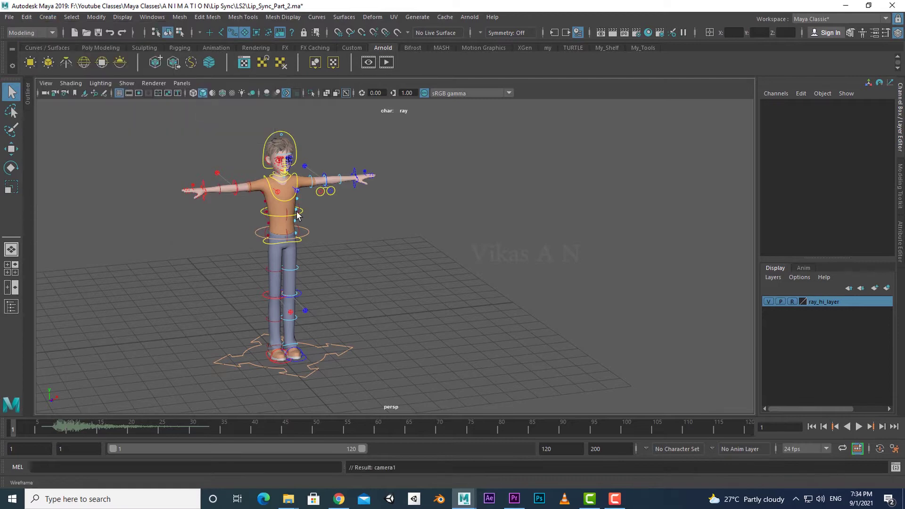
{"action": "key", "text": "w"}
{"action": "right_click_drag", "start_coordinate": [435, 321], "coordinate": [309, 335], "text": "alt"}
{"action": "middle_click_drag", "start_coordinate": [333, 320], "coordinate": [410, 297]}
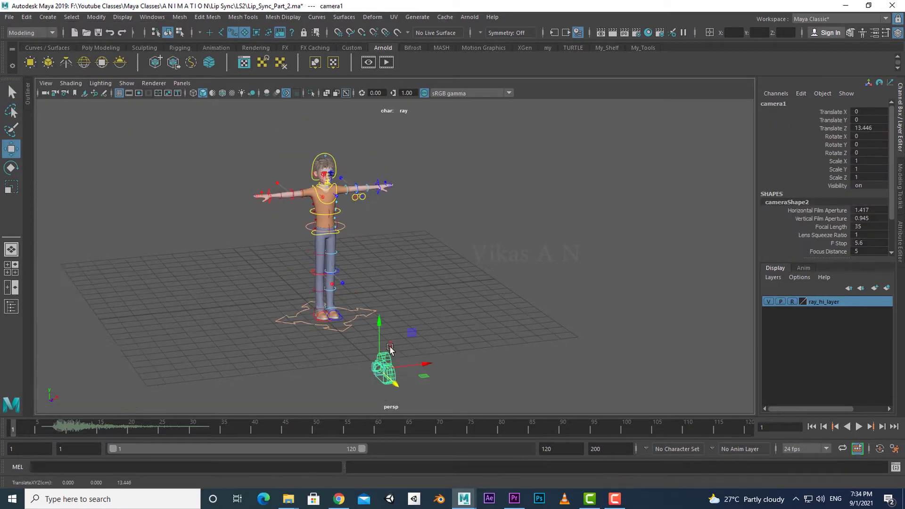
{"action": "scroll", "coordinate": [409, 297], "scroll_direction": "up", "scroll_amount": 2}
Step: Rename camera1 to Shot_Cam in the Channel Box
{"action": "left_click", "coordinate": [785, 104]}
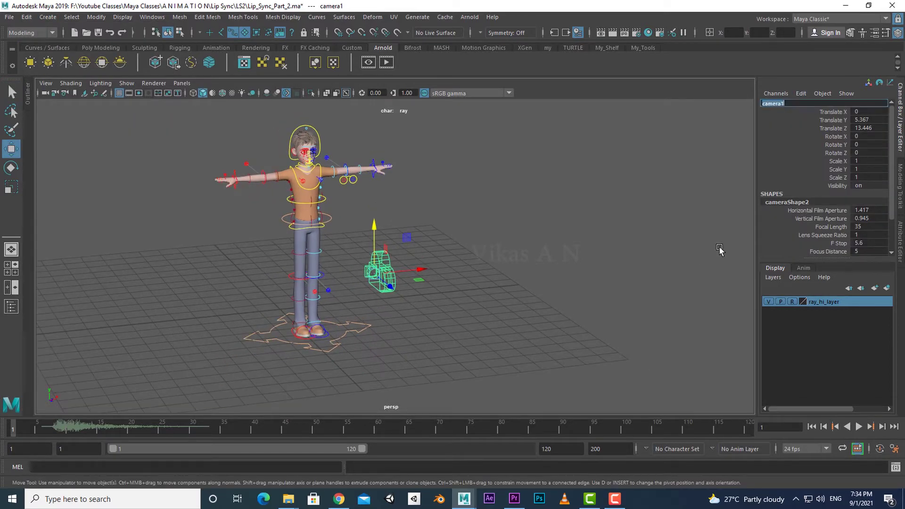
{"action": "type", "text": "s"}
{"action": "key", "text": "Return"}
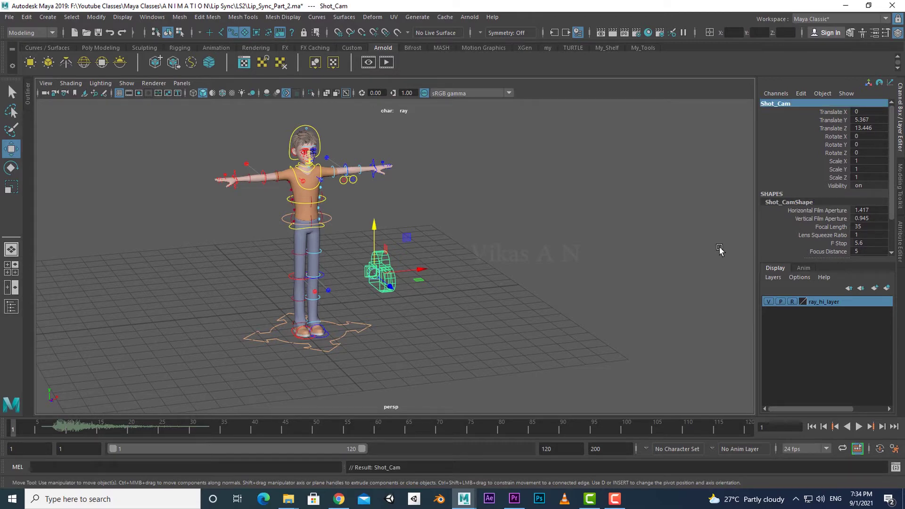
{"action": "scroll", "coordinate": [492, 341], "scroll_direction": "up", "scroll_amount": 2}
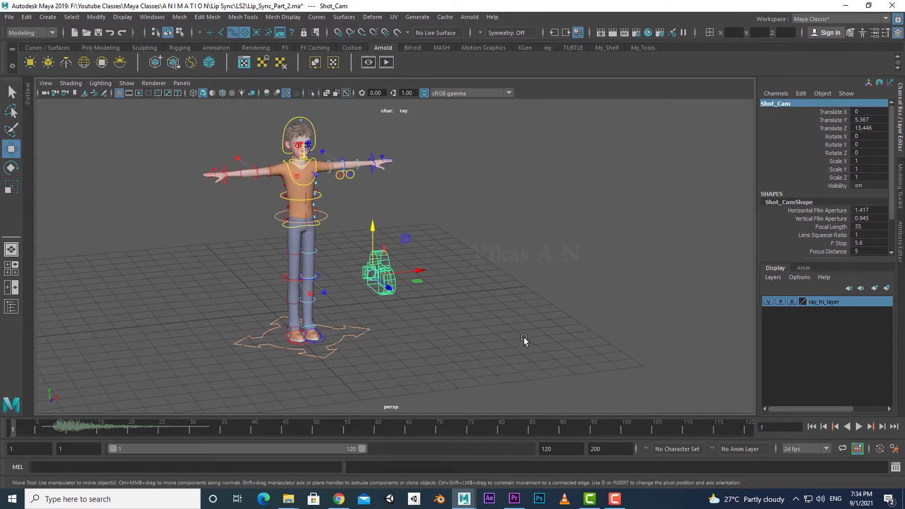
Step: Split the viewport into two side-by-side panes with the perspective view on the right
{"action": "left_click", "coordinate": [182, 83]}
{"action": "mouse_move", "coordinate": [193, 156]}
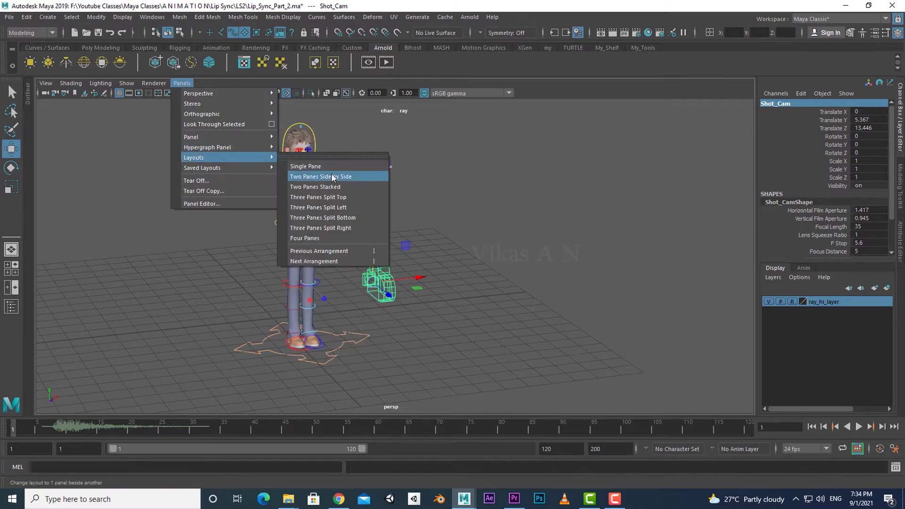
{"action": "left_click", "coordinate": [330, 176]}
{"action": "left_click", "coordinate": [544, 83]}
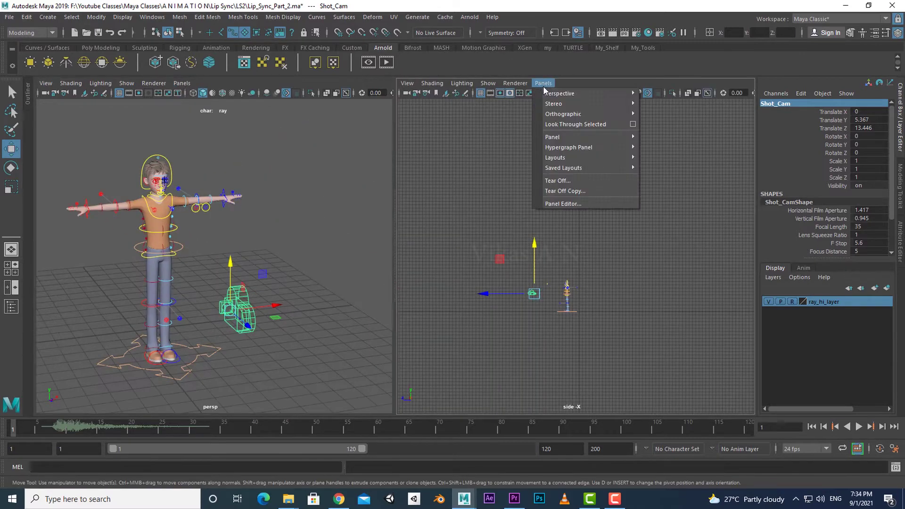
{"action": "left_click", "coordinate": [659, 105]}
{"action": "mouse_move", "coordinate": [583, 336]}
{"action": "left_mouse_down", "text": "alt"}
{"action": "mouse_move", "coordinate": [293, 347]}
{"action": "mouse_move", "coordinate": [288, 367]}
{"action": "mouse_move", "coordinate": [224, 248]}
{"action": "left_mouse_up", "text": "alt"}
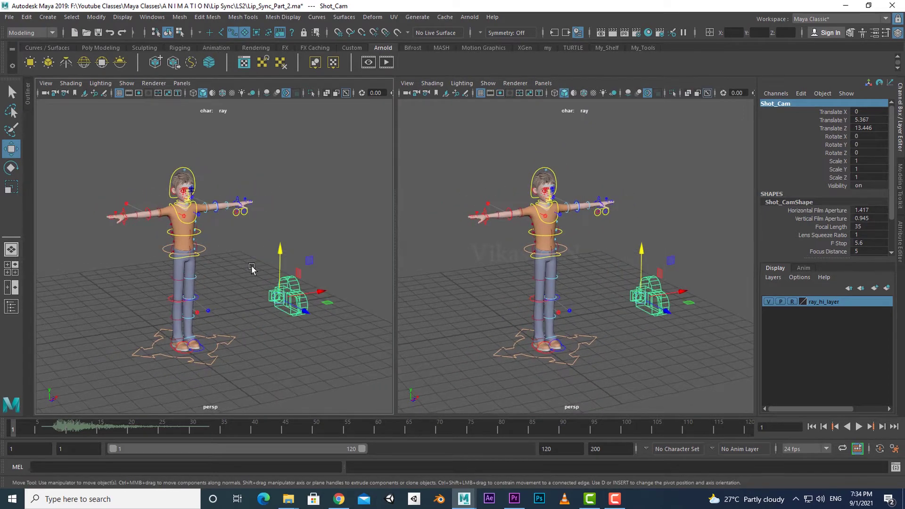
{"action": "left_click_drag", "start_coordinate": [282, 319], "coordinate": [293, 283], "text": "alt"}
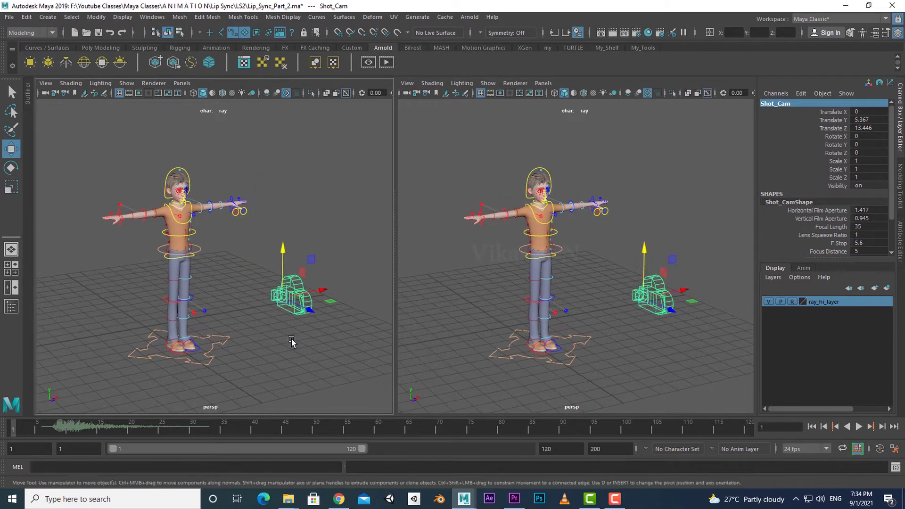
{"action": "key", "text": "q"}
Step: Look through Shot_Cam in the left pane, aim it at Ray from the front, and maximise that pane
{"action": "left_click", "coordinate": [182, 83]}
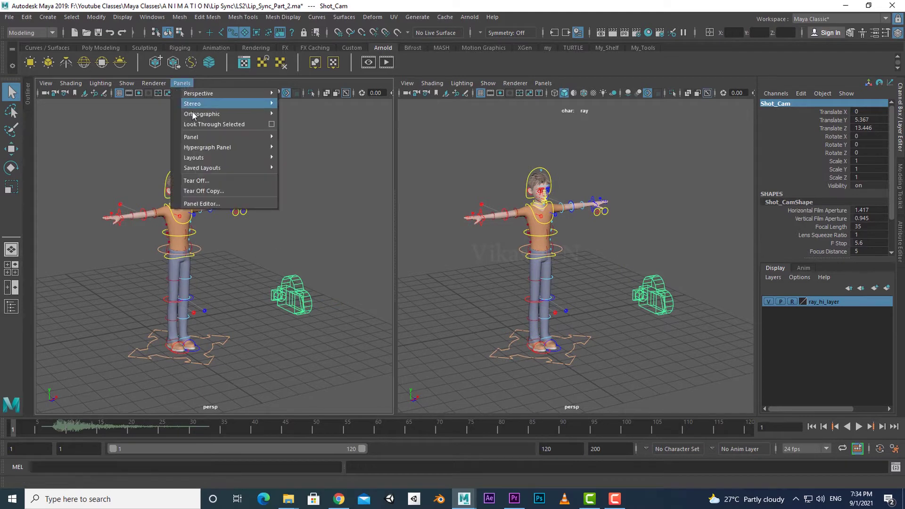
{"action": "left_click", "coordinate": [243, 128]}
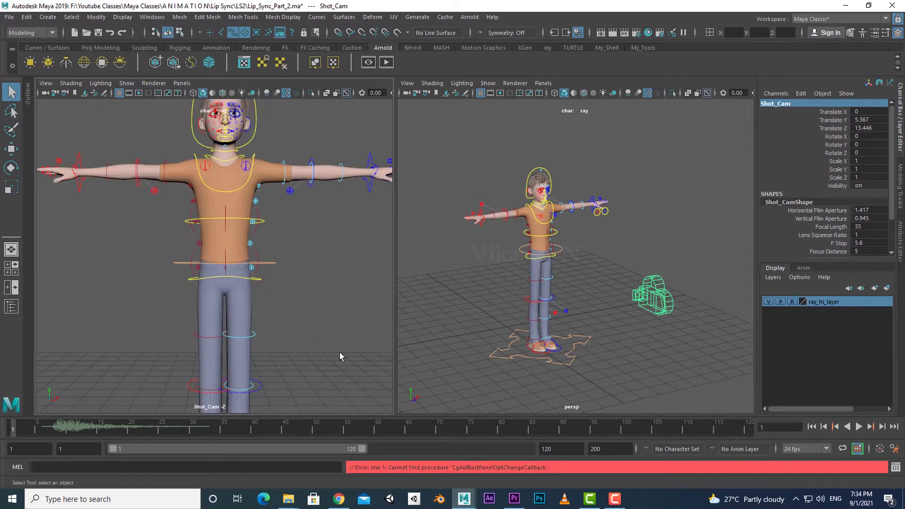
{"action": "left_click_drag", "start_coordinate": [339, 351], "coordinate": [256, 318], "text": "alt"}
{"action": "right_click_drag", "start_coordinate": [256, 317], "coordinate": [270, 283], "text": "alt"}
{"action": "middle_click_drag", "start_coordinate": [281, 302], "coordinate": [268, 332], "text": "alt"}
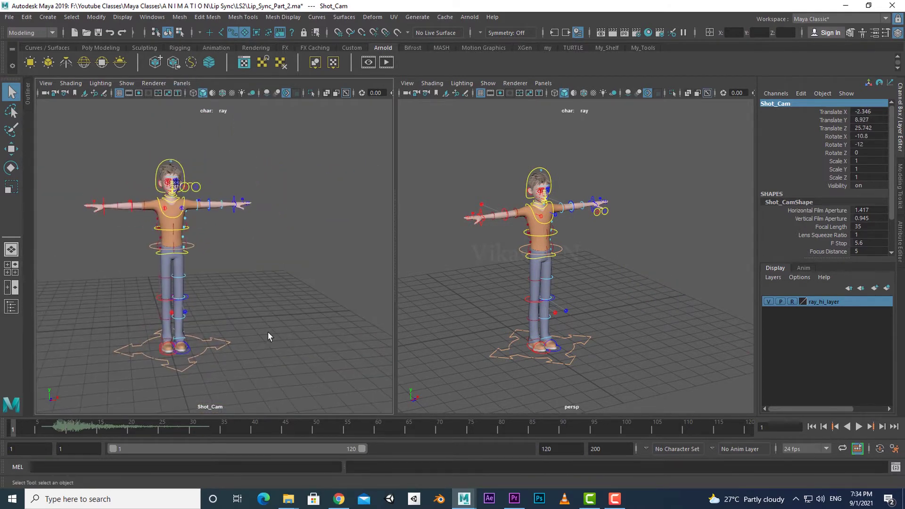
{"action": "left_click_drag", "start_coordinate": [253, 333], "coordinate": [276, 323], "text": "alt"}
{"action": "middle_click_drag", "start_coordinate": [276, 323], "coordinate": [270, 361], "text": "alt"}
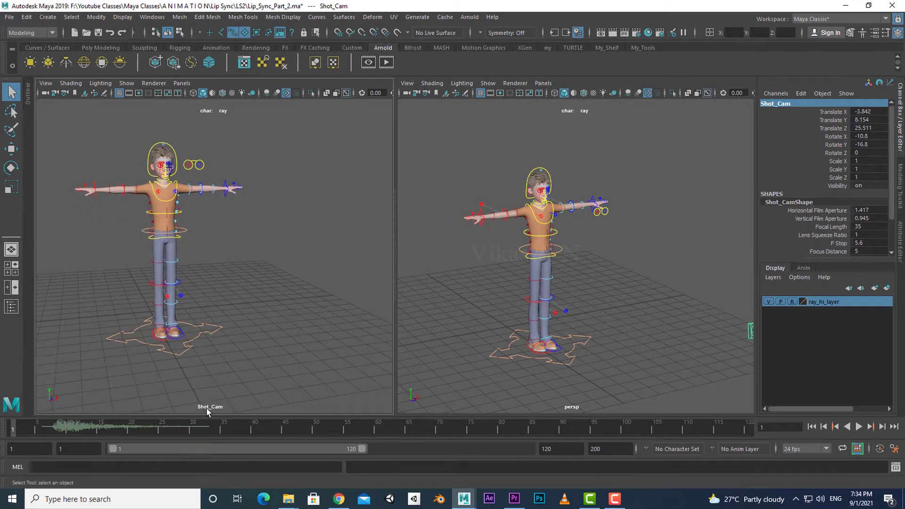
{"action": "right_click_drag", "start_coordinate": [697, 330], "coordinate": [609, 356], "text": "alt"}
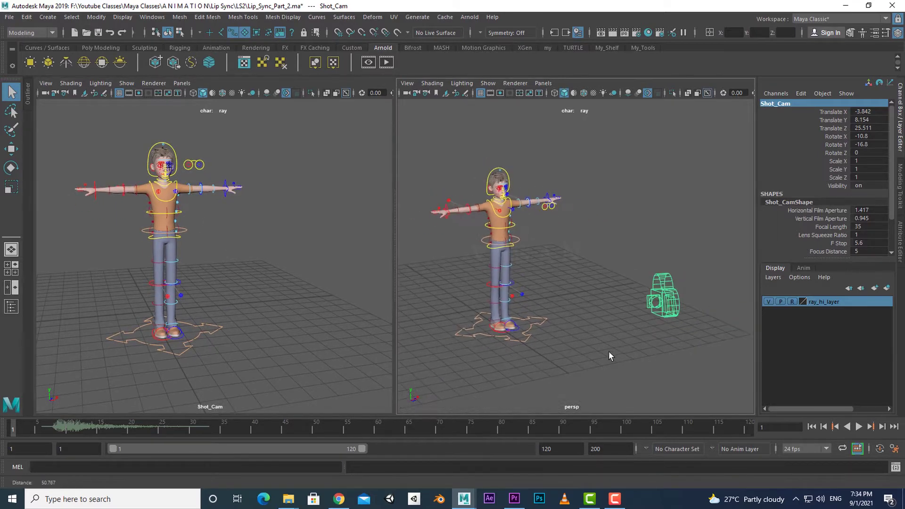
{"action": "left_click_drag", "start_coordinate": [536, 347], "coordinate": [255, 290], "text": "alt"}
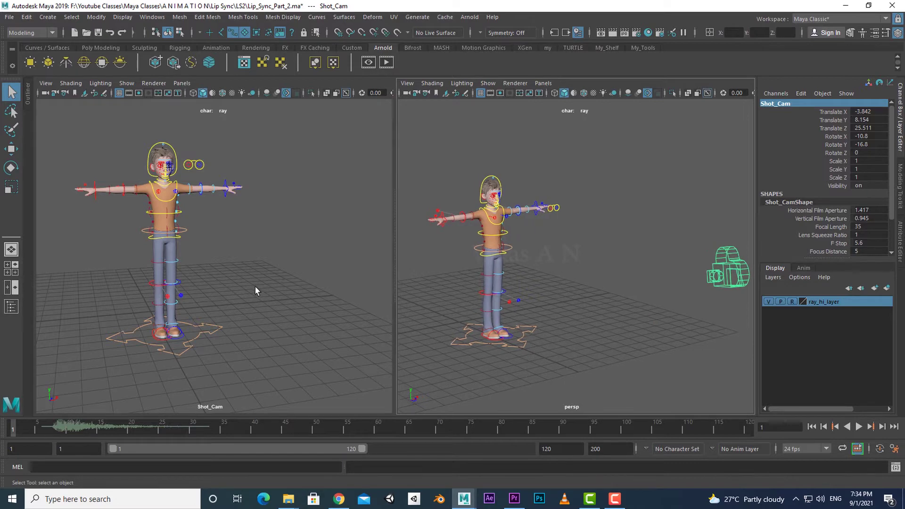
{"action": "key", "text": "space"}
{"action": "right_click_drag", "start_coordinate": [292, 298], "coordinate": [351, 348], "text": "alt"}
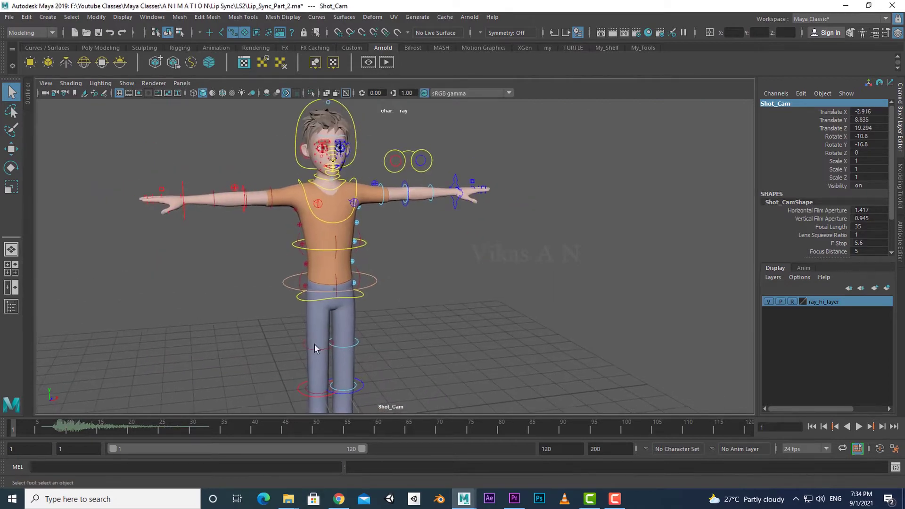
Step: Turn on Shot_Cam's Resolution Gate and position Ray within the 1920 x 1080 frame
{"action": "middle_click_drag", "start_coordinate": [338, 182], "coordinate": [338, 201], "text": "alt"}
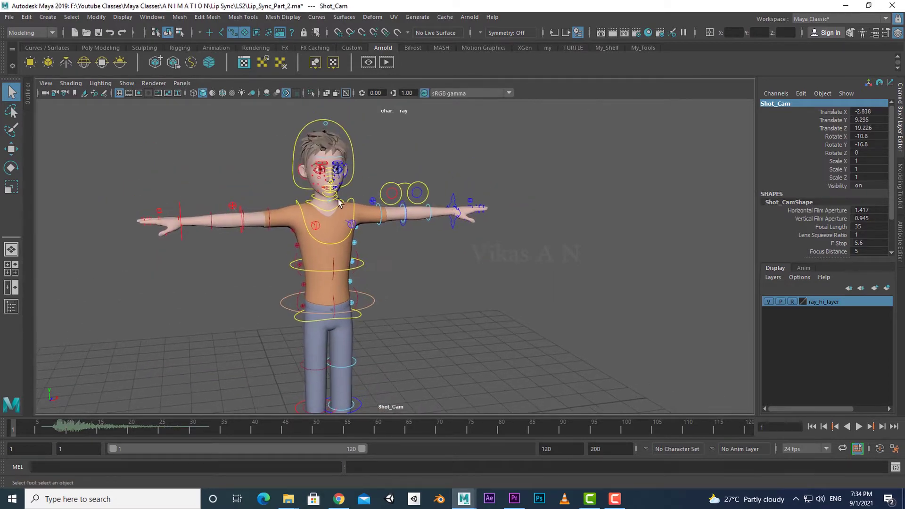
{"action": "left_click", "coordinate": [139, 94]}
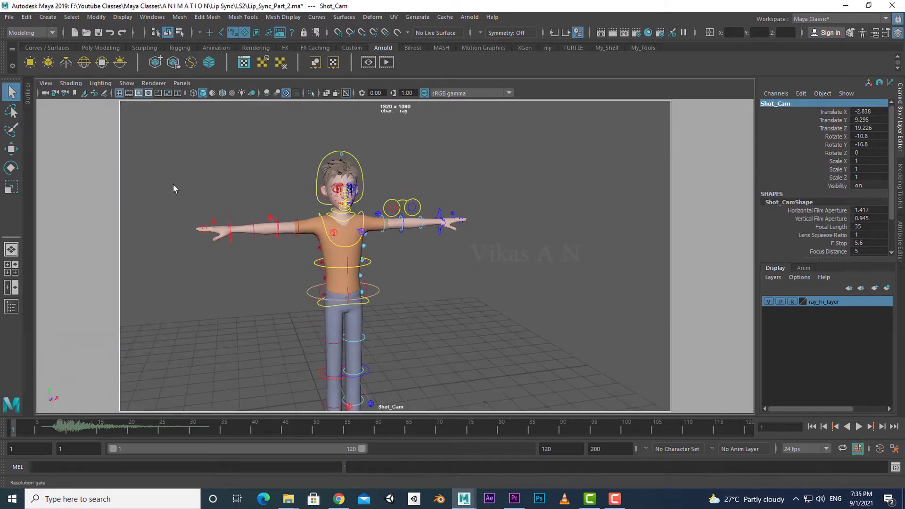
{"action": "mouse_move", "coordinate": [463, 344]}
{"action": "middle_mouse_down", "text": "alt"}
{"action": "mouse_move", "coordinate": [397, 337]}
{"action": "mouse_move", "coordinate": [457, 353]}
{"action": "middle_mouse_up", "text": "alt"}
{"action": "scroll", "coordinate": [457, 354], "scroll_direction": "up", "scroll_amount": 3}
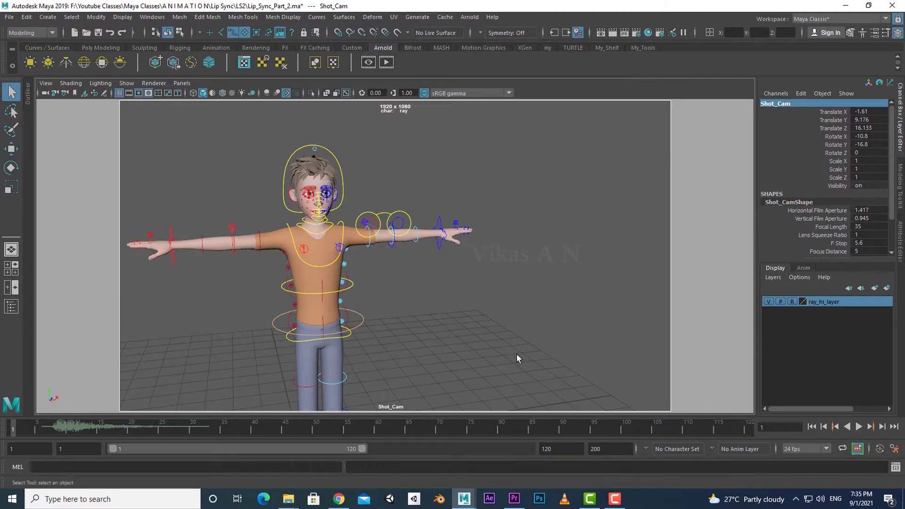
{"action": "scroll", "coordinate": [490, 304], "scroll_direction": "up", "scroll_amount": 2}
{"action": "scroll", "coordinate": [447, 311], "scroll_direction": "up", "scroll_amount": 2}
Step: Dolly and orbit Shot_Cam onto Ray's head and chest, then return to the two-pane layout
{"action": "left_click_drag", "start_coordinate": [446, 311], "coordinate": [431, 326], "text": "alt"}
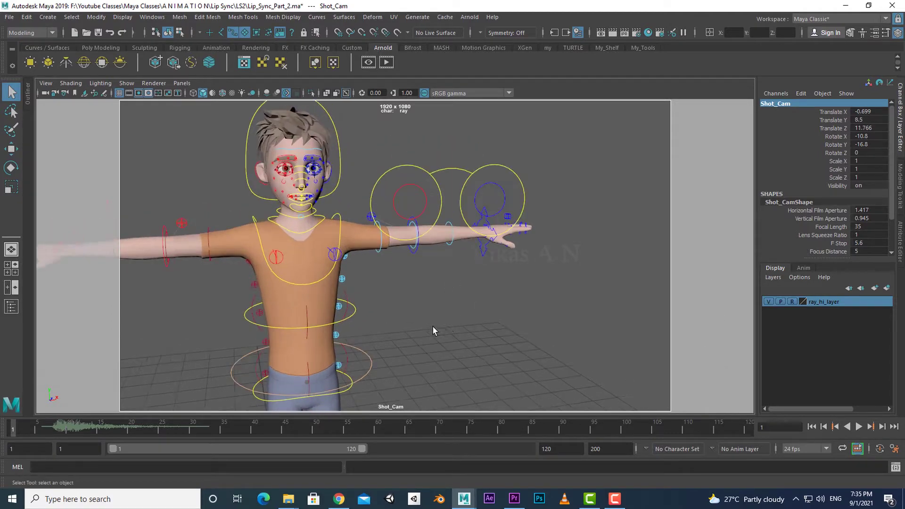
{"action": "middle_click_drag", "start_coordinate": [431, 326], "coordinate": [437, 315], "text": "alt"}
{"action": "left_click_drag", "start_coordinate": [437, 314], "coordinate": [366, 324], "text": "alt"}
{"action": "mouse_move", "coordinate": [365, 324]}
{"action": "right_mouse_down", "text": "alt"}
{"action": "mouse_move", "coordinate": [430, 360]}
{"action": "mouse_move", "coordinate": [441, 339]}
{"action": "right_mouse_up", "text": "alt"}
{"action": "left_click_drag", "start_coordinate": [441, 339], "coordinate": [430, 353], "text": "alt"}
{"action": "right_click_drag", "start_coordinate": [430, 353], "coordinate": [572, 423], "text": "alt"}
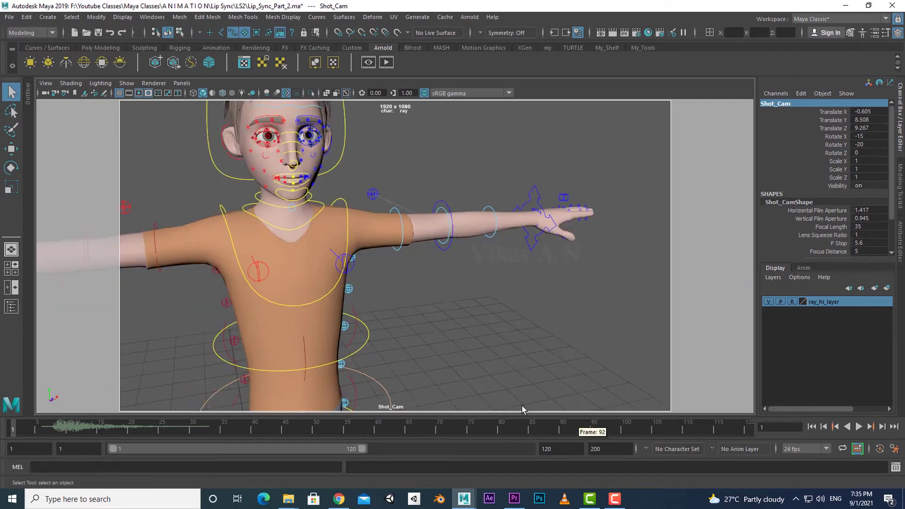
{"action": "mouse_move", "coordinate": [554, 339]}
{"action": "left_mouse_down", "text": "alt"}
{"action": "mouse_move", "coordinate": [488, 332]}
{"action": "mouse_move", "coordinate": [302, 183]}
{"action": "left_mouse_up", "text": "alt"}
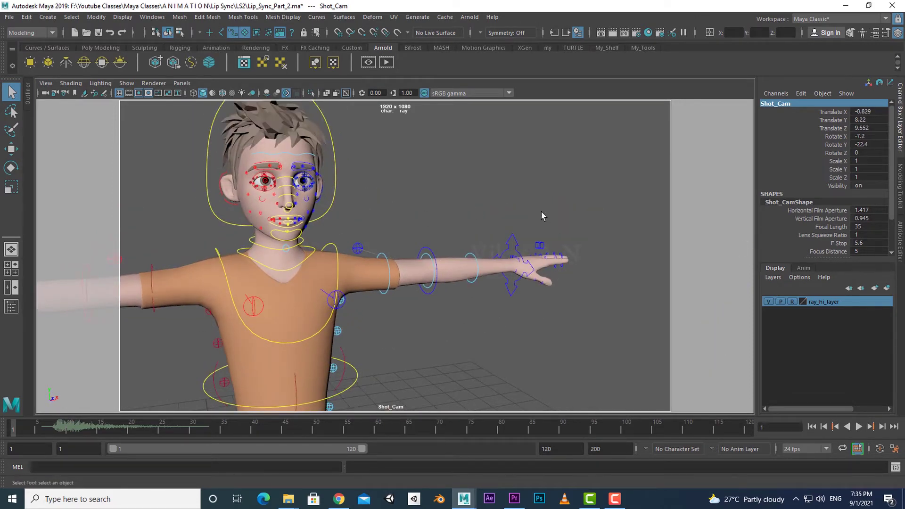
{"action": "middle_click_drag", "start_coordinate": [510, 356], "coordinate": [523, 266], "text": "alt"}
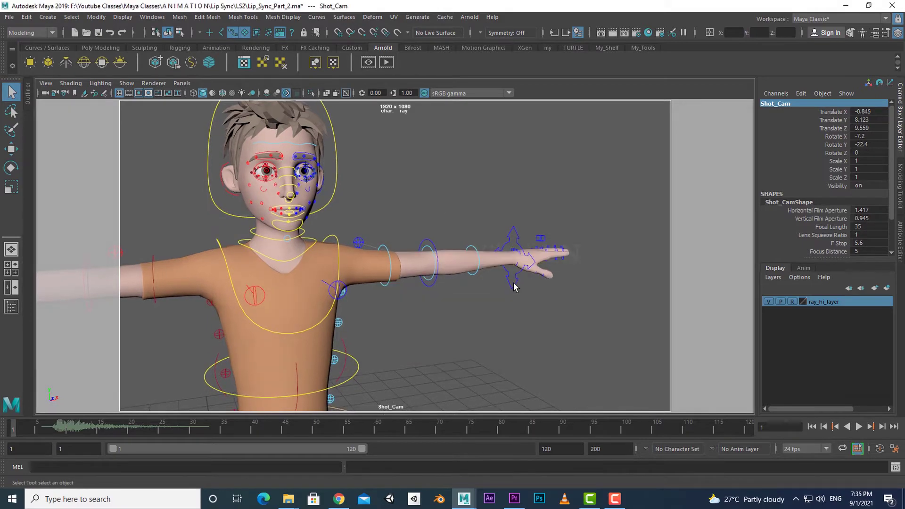
{"action": "key", "text": "space"}
{"action": "middle_click_drag", "start_coordinate": [607, 361], "coordinate": [575, 333], "text": "alt"}
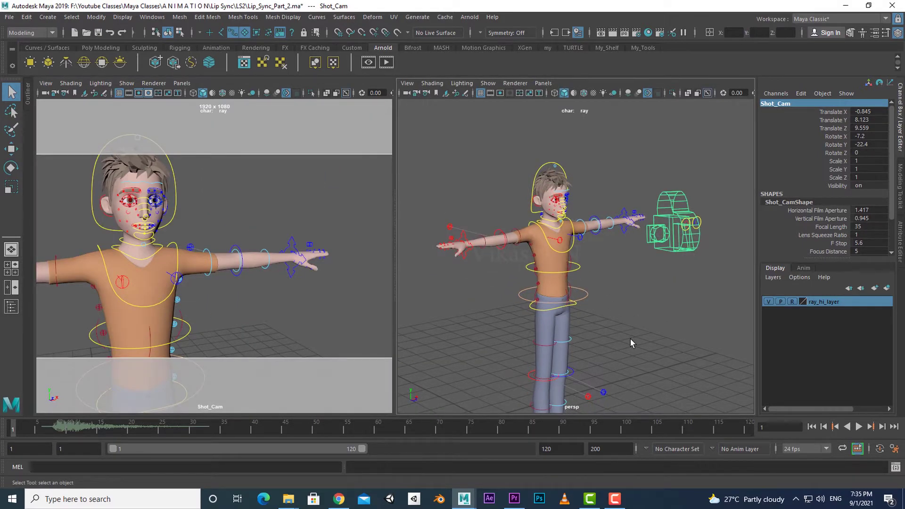
{"action": "left_click_drag", "start_coordinate": [649, 344], "coordinate": [642, 349], "text": "alt"}
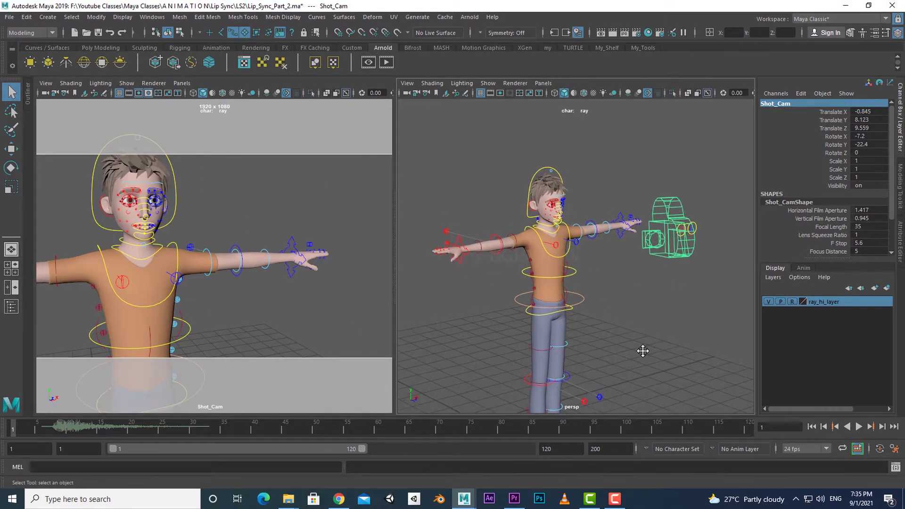
Step: Open AndyRig_v1.4.6 > scenes and drag andyRigv1.4.6.ma into the Maya viewport
{"action": "left_click", "coordinate": [233, 456]}
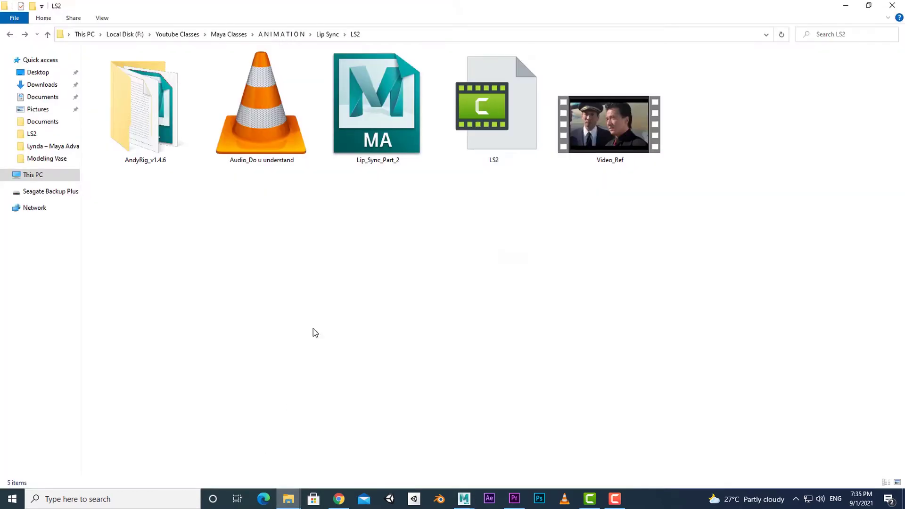
{"action": "double_click", "coordinate": [136, 157]}
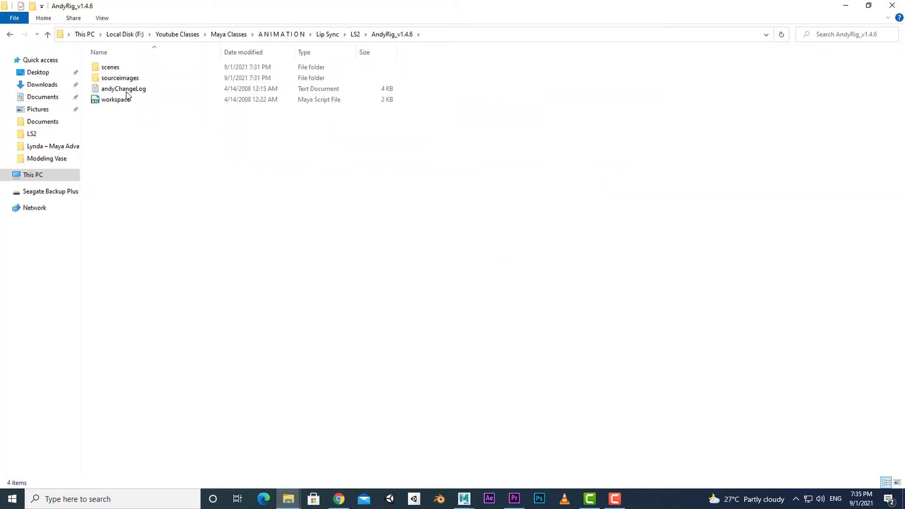
{"action": "double_click", "coordinate": [122, 68]}
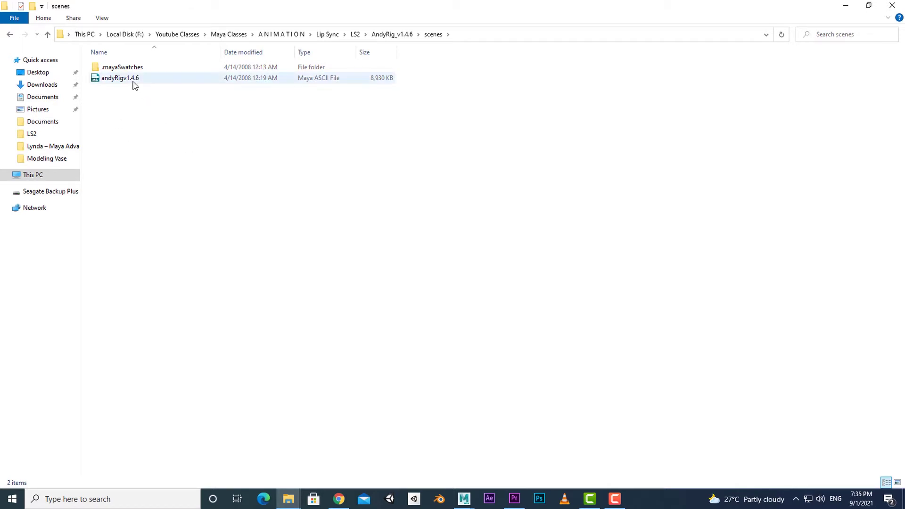
{"action": "left_click_drag", "start_coordinate": [133, 83], "coordinate": [463, 493]}
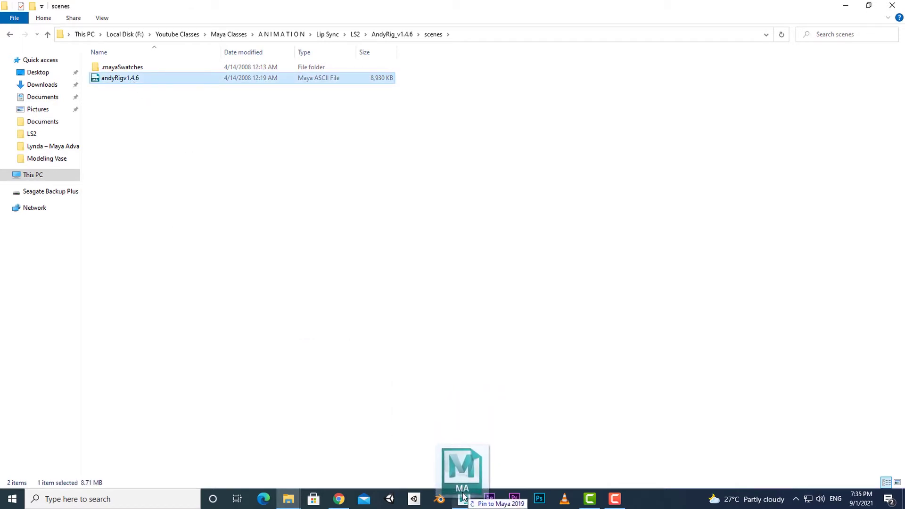
{"action": "left_click_drag", "start_coordinate": [463, 493], "coordinate": [639, 360]}
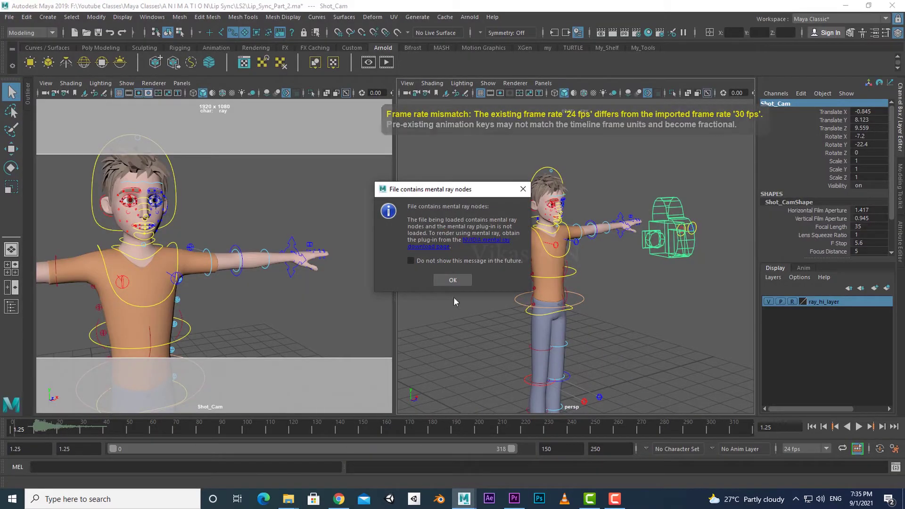
Step: Dismiss the mental ray and import error dialogs and zoom in on the imported Andy rig
{"action": "left_click", "coordinate": [452, 280]}
{"action": "left_click", "coordinate": [408, 418]}
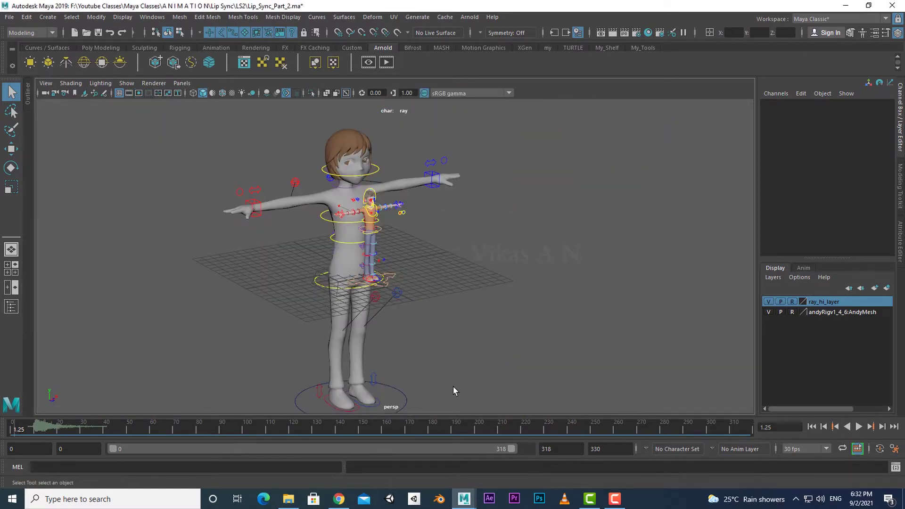
{"action": "mouse_move", "coordinate": [453, 391]}
{"action": "right_mouse_down", "text": "alt"}
{"action": "mouse_move", "coordinate": [448, 326]}
{"action": "mouse_move", "coordinate": [414, 322]}
{"action": "mouse_move", "coordinate": [553, 302]}
{"action": "mouse_move", "coordinate": [501, 376]}
{"action": "right_mouse_up", "text": "alt"}
{"action": "left_click_drag", "start_coordinate": [501, 376], "coordinate": [473, 330], "text": "alt"}
{"action": "left_click_drag", "start_coordinate": [424, 273], "coordinate": [419, 284], "text": "alt"}
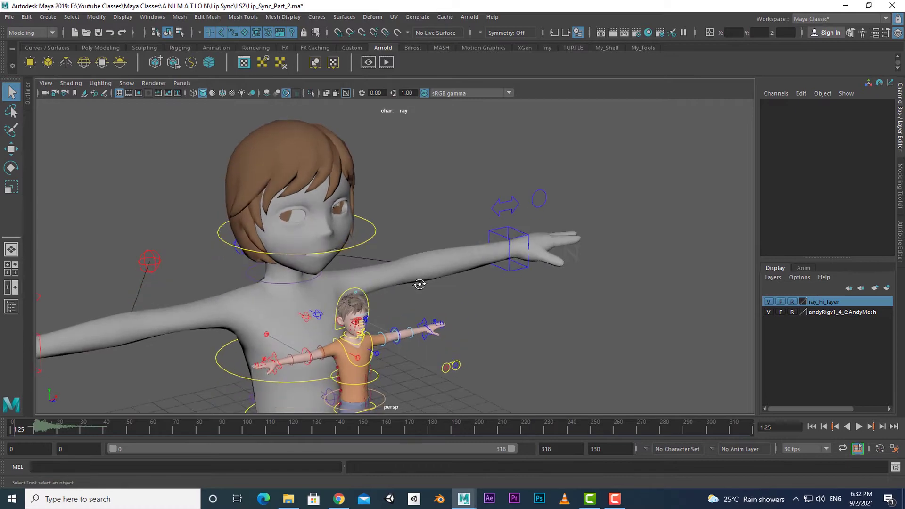
Step: Toggle NURBS Surfaces display, pull back to a full-body view, and select andy_world
{"action": "left_click", "coordinate": [127, 83]}
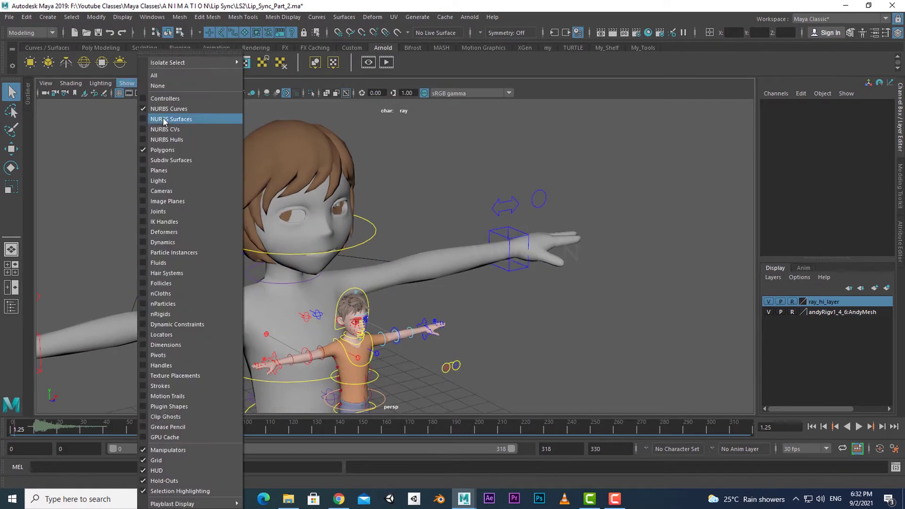
{"action": "left_click", "coordinate": [160, 120]}
{"action": "mouse_move", "coordinate": [235, 173]}
{"action": "right_mouse_down", "text": "alt"}
{"action": "mouse_move", "coordinate": [500, 286]}
{"action": "mouse_move", "coordinate": [495, 201]}
{"action": "mouse_move", "coordinate": [367, 287]}
{"action": "right_mouse_up", "text": "alt"}
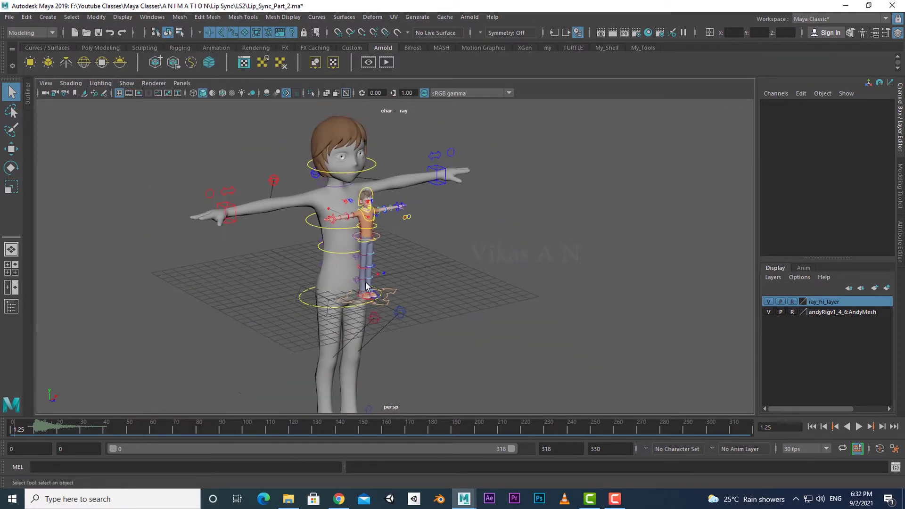
{"action": "right_click_drag", "start_coordinate": [286, 165], "coordinate": [416, 282], "text": "alt"}
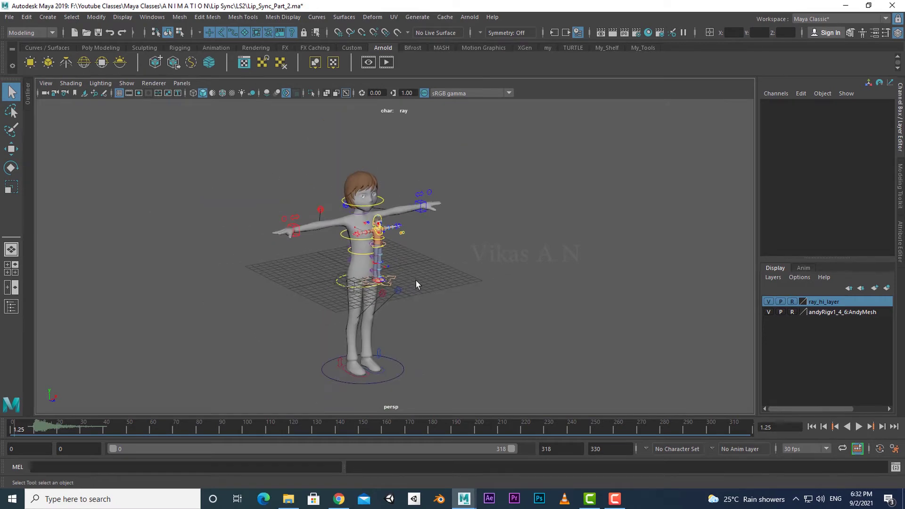
{"action": "right_click_drag", "start_coordinate": [478, 352], "coordinate": [402, 355], "text": "alt"}
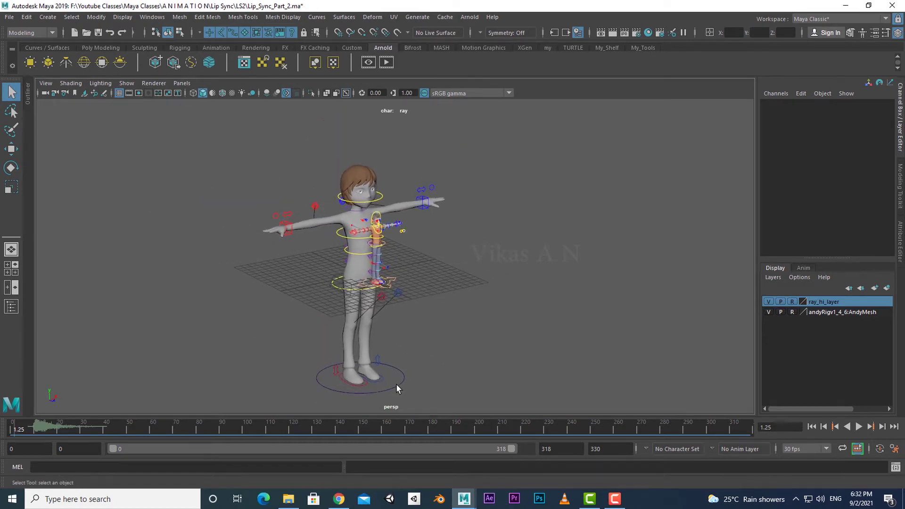
{"action": "left_click", "coordinate": [395, 385]}
{"action": "middle_click_drag", "start_coordinate": [479, 373], "coordinate": [473, 357], "text": "alt"}
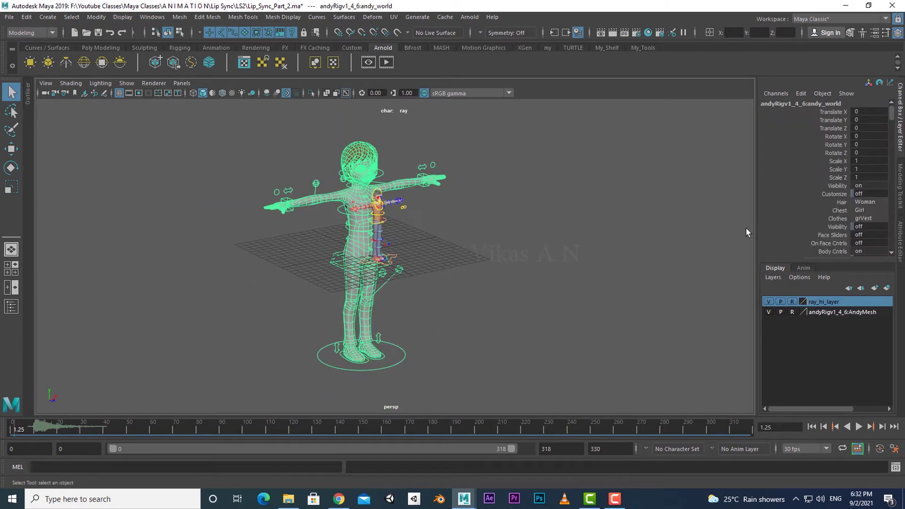
Step: Select andy_world's three Scale channels and drag them to shrink the rig
{"action": "left_click_drag", "start_coordinate": [836, 161], "coordinate": [836, 177]}
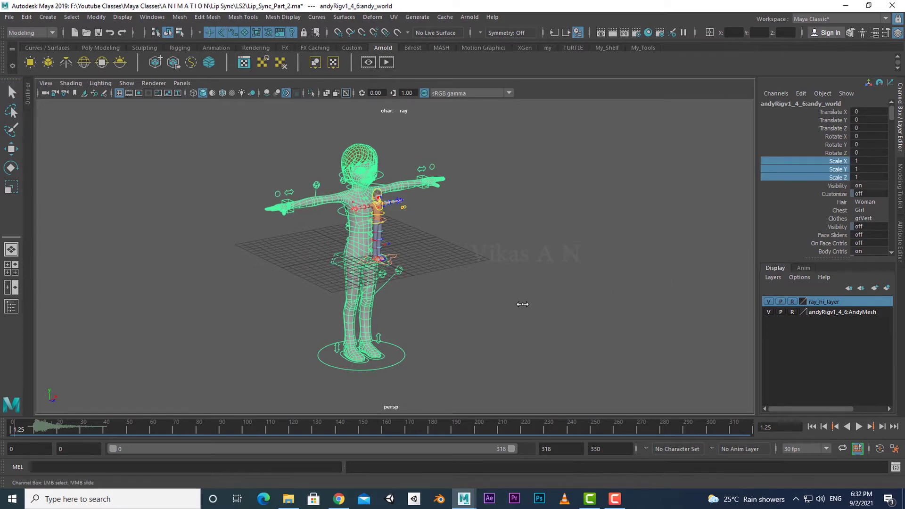
{"action": "middle_click_drag", "start_coordinate": [527, 307], "coordinate": [505, 312]}
{"action": "key", "text": "w"}
{"action": "left_click_drag", "start_coordinate": [363, 306], "coordinate": [363, 283]}
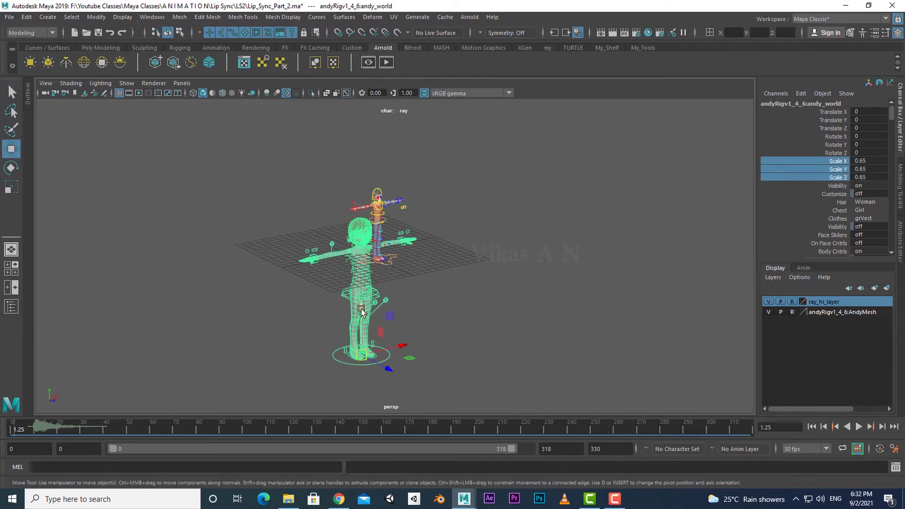
{"action": "left_click_drag", "start_coordinate": [415, 330], "coordinate": [457, 335], "text": "alt"}
{"action": "middle_click_drag", "start_coordinate": [456, 336], "coordinate": [417, 364]}
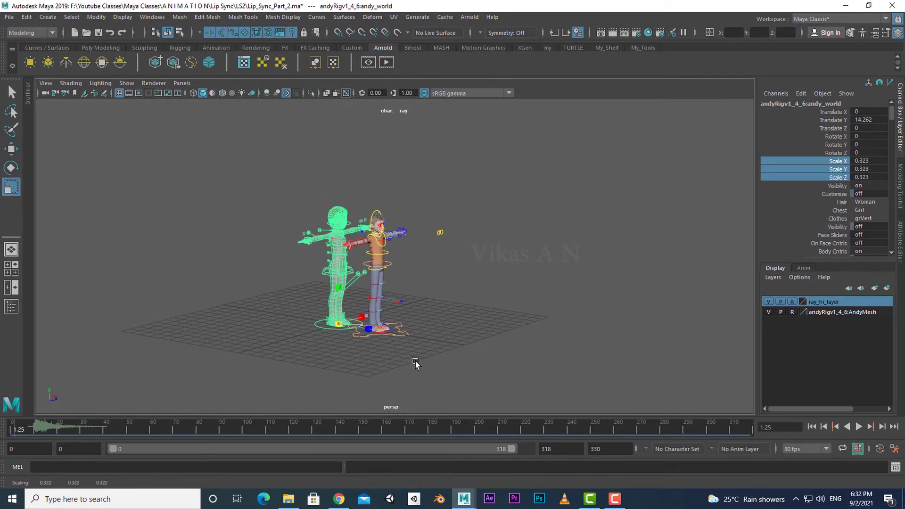
{"action": "scroll", "coordinate": [371, 336], "scroll_direction": "up", "scroll_amount": 5}
{"action": "scroll", "coordinate": [371, 335], "scroll_direction": "down", "scroll_amount": 5}
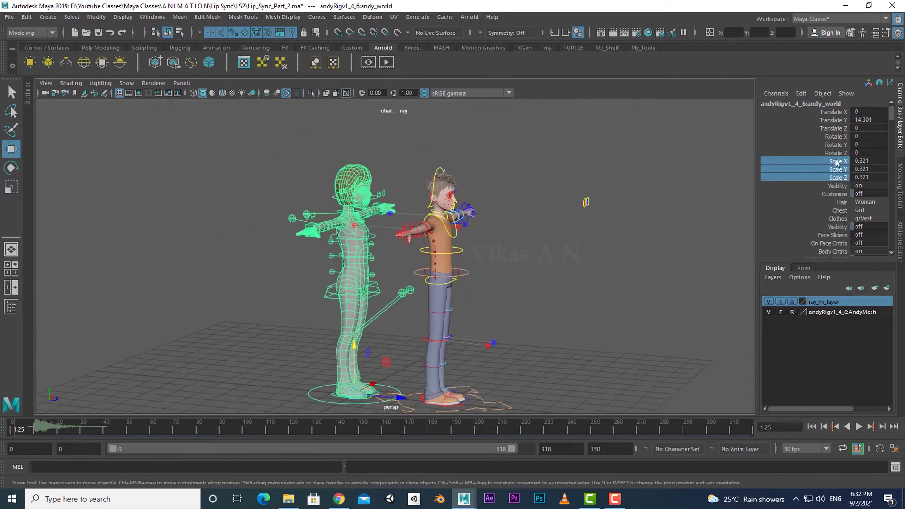
Step: Set Andy's Scale to 0.3, then nudge it up to 0.31
{"action": "middle_click_drag", "start_coordinate": [580, 320], "coordinate": [592, 320]}
{"action": "left_click_drag", "start_coordinate": [593, 320], "coordinate": [414, 359], "text": "alt"}
{"action": "middle_click_drag", "start_coordinate": [499, 333], "coordinate": [530, 330]}
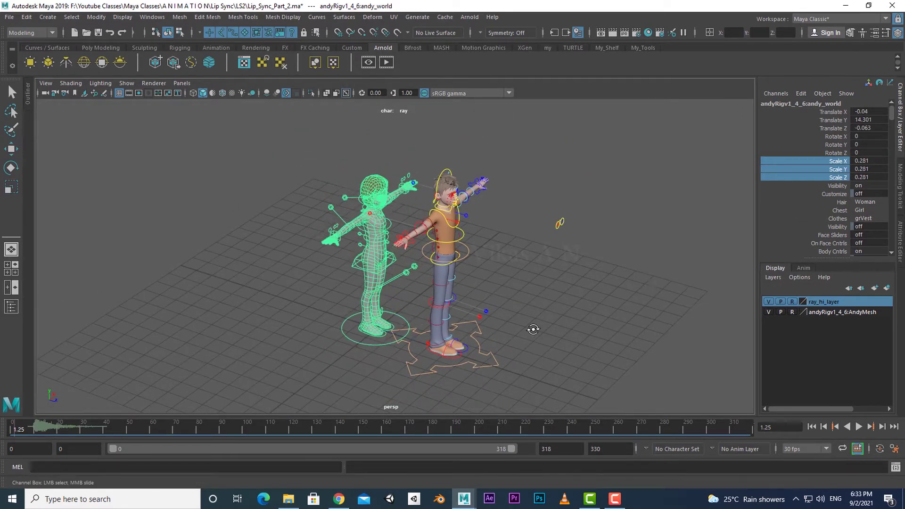
{"action": "left_click_drag", "start_coordinate": [869, 161], "coordinate": [869, 176]}
{"action": "type", "text": "0.3"}
{"action": "key", "text": "Return"}
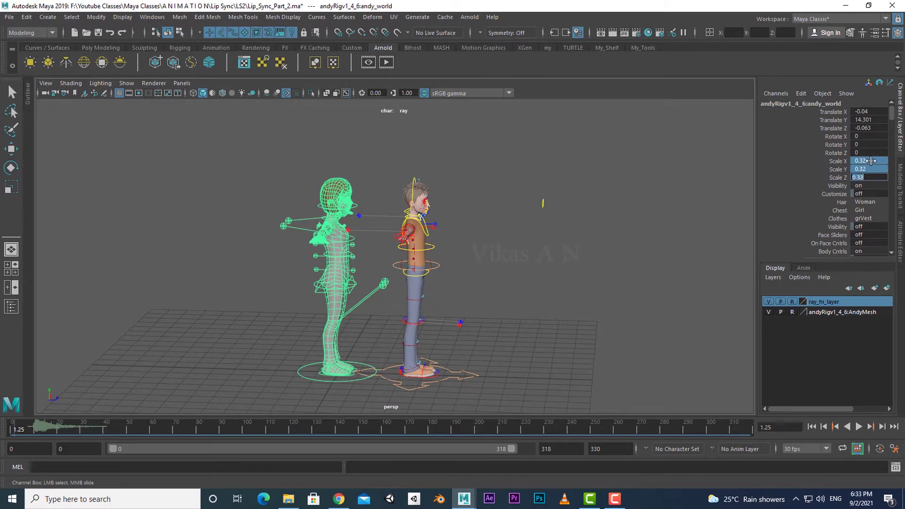
{"action": "middle_click_drag", "start_coordinate": [869, 175], "coordinate": [872, 175]}
Step: Move and rotate Andy so he stands opposite Ray, facing him
{"action": "mouse_move", "coordinate": [349, 325]}
{"action": "left_mouse_down", "text": "alt"}
{"action": "mouse_move", "coordinate": [359, 339]}
{"action": "mouse_move", "coordinate": [540, 369]}
{"action": "left_mouse_up", "text": "alt"}
{"action": "key", "text": "w"}
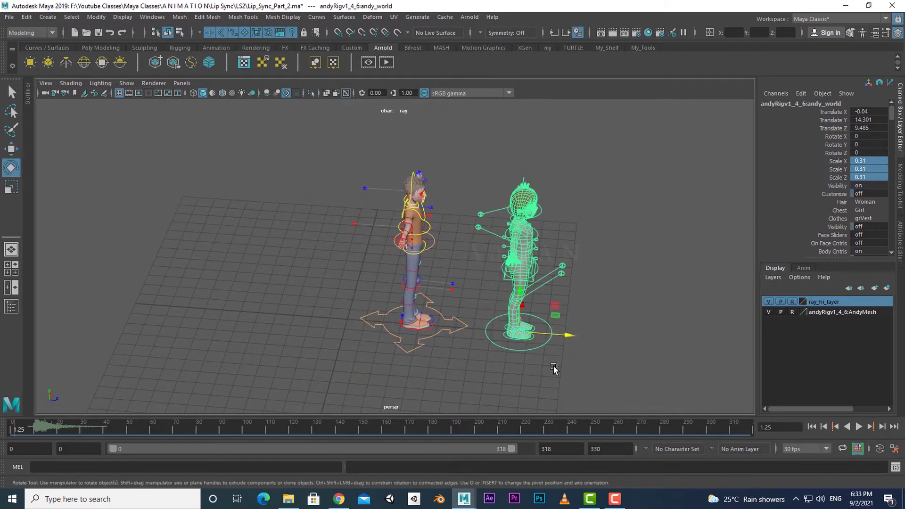
{"action": "key", "text": "e"}
{"action": "mouse_move", "coordinate": [572, 305]}
{"action": "left_mouse_down"}
{"action": "mouse_move", "coordinate": [462, 335]}
{"action": "mouse_move", "coordinate": [412, 307]}
{"action": "mouse_move", "coordinate": [448, 303]}
{"action": "left_mouse_up"}
{"action": "key", "text": "w"}
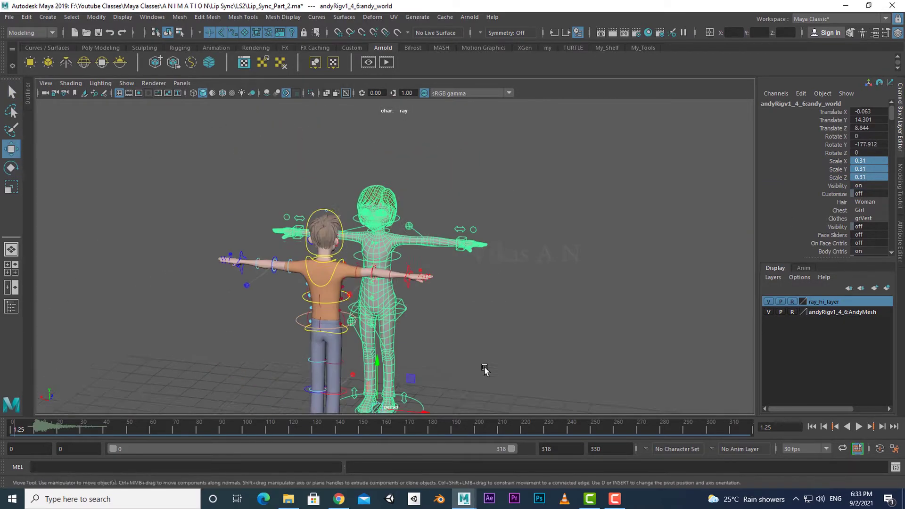
{"action": "scroll", "coordinate": [448, 304], "scroll_direction": "up", "scroll_amount": 5}
{"action": "key", "text": "q"}
Step: Select Andy's left arm IK/FK switch and left shoulder FK control for rotating the arm down
{"action": "left_click", "coordinate": [546, 221]}
{"action": "scroll", "coordinate": [604, 296], "scroll_direction": "up", "scroll_amount": 2}
{"action": "left_click", "coordinate": [560, 223]}
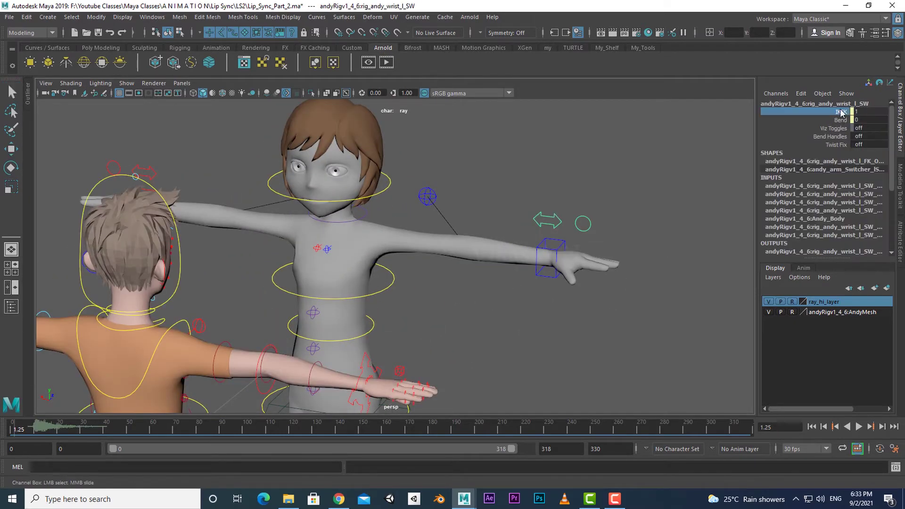
{"action": "left_click_drag", "start_coordinate": [559, 223], "coordinate": [584, 263], "text": "alt"}
{"action": "scroll", "coordinate": [667, 231], "scroll_direction": "up", "scroll_amount": 2}
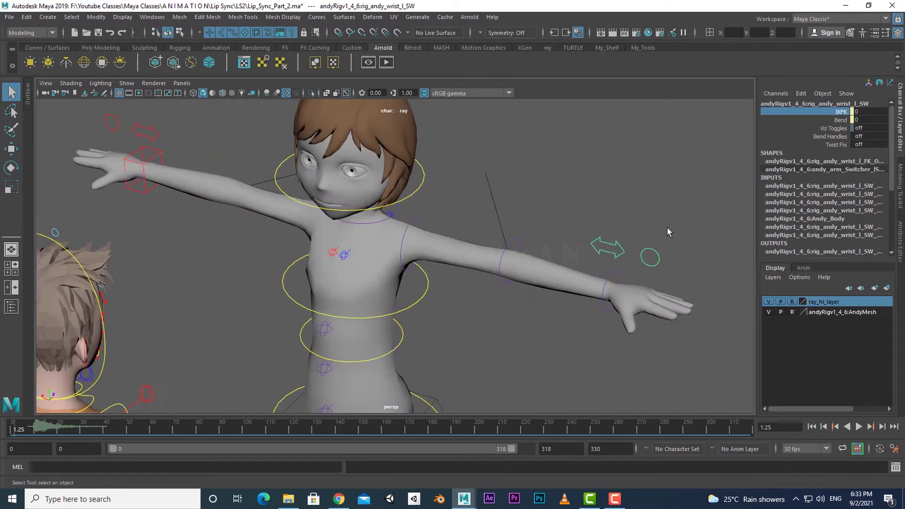
{"action": "mouse_move", "coordinate": [714, 243]}
{"action": "left_mouse_down", "text": "alt"}
{"action": "mouse_move", "coordinate": [410, 241]}
{"action": "mouse_move", "coordinate": [424, 236]}
{"action": "mouse_move", "coordinate": [401, 224]}
{"action": "left_mouse_up", "text": "alt"}
{"action": "left_click", "coordinate": [405, 241]}
{"action": "key", "text": "e"}
Step: Lower Andy's right arm IK control to his side, rotate the left shoulder, and check the pose
{"action": "left_click", "coordinate": [274, 235]}
{"action": "key", "text": "w"}
{"action": "mouse_move", "coordinate": [273, 234]}
{"action": "left_mouse_down"}
{"action": "mouse_move", "coordinate": [370, 332]}
{"action": "mouse_move", "coordinate": [474, 241]}
{"action": "mouse_move", "coordinate": [473, 301]}
{"action": "mouse_move", "coordinate": [364, 324]}
{"action": "mouse_move", "coordinate": [476, 337]}
{"action": "left_mouse_up"}
{"action": "key", "text": "e"}
{"action": "left_click", "coordinate": [474, 242]}
{"action": "key", "text": "q"}
{"action": "key", "text": "space"}
{"action": "key", "text": "space"}
{"action": "key", "text": "space"}
{"action": "left_click_drag", "start_coordinate": [604, 303], "coordinate": [609, 363], "text": "alt"}
Step: Select Andy's world control and nudge Andy slightly closer to Ray
{"action": "left_click", "coordinate": [608, 363]}
{"action": "key", "text": "w"}
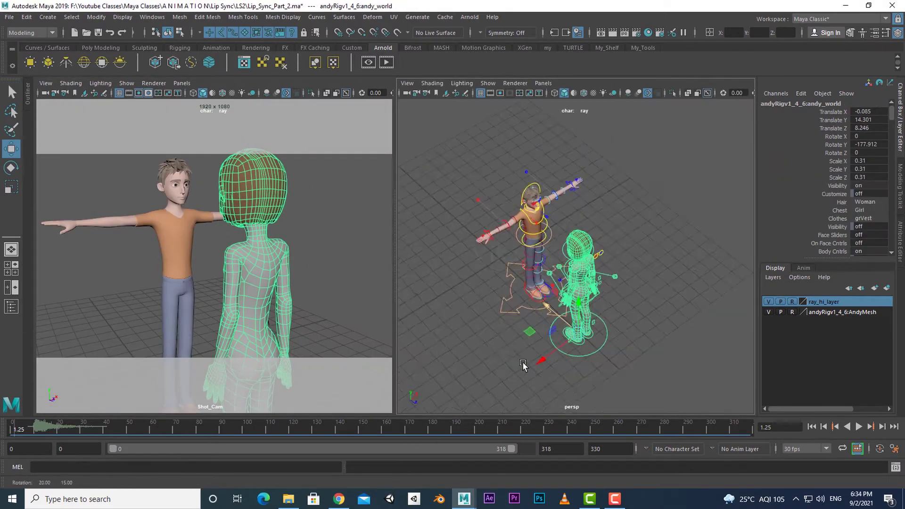
{"action": "mouse_move", "coordinate": [525, 363]}
{"action": "left_mouse_down", "text": "alt"}
{"action": "mouse_move", "coordinate": [512, 373]}
{"action": "mouse_move", "coordinate": [536, 344]}
{"action": "left_mouse_up", "text": "alt"}
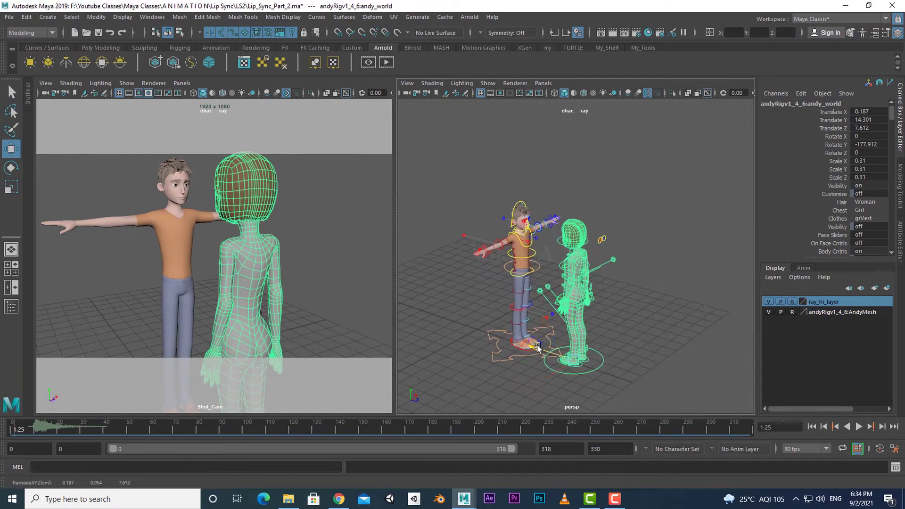
{"action": "middle_click_drag", "start_coordinate": [283, 264], "coordinate": [265, 270]}
Step: Maximize Shot_Cam and dolly and tumble it in tight on Ray and Andy
{"action": "key", "text": "space"}
{"action": "right_click_drag", "start_coordinate": [264, 271], "coordinate": [390, 343], "text": "alt"}
{"action": "mouse_move", "coordinate": [390, 343]}
{"action": "left_mouse_down", "text": "alt"}
{"action": "mouse_move", "coordinate": [429, 328]}
{"action": "mouse_move", "coordinate": [420, 324]}
{"action": "left_mouse_up", "text": "alt"}
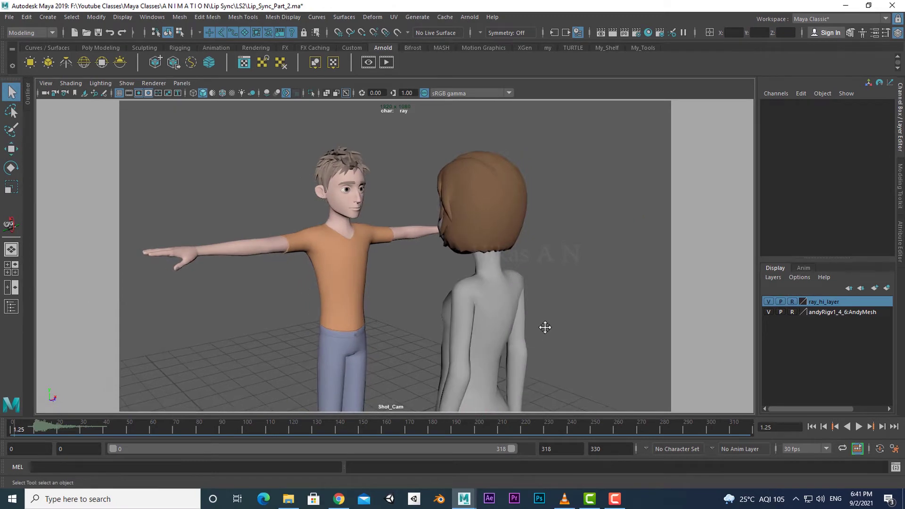
{"action": "middle_click_drag", "start_coordinate": [545, 327], "coordinate": [534, 342], "text": "alt"}
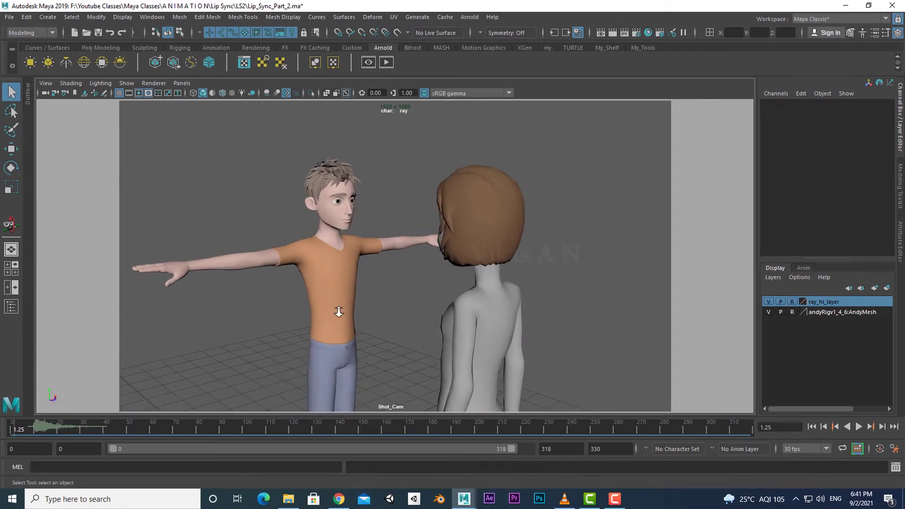
{"action": "mouse_move", "coordinate": [337, 313]}
{"action": "right_mouse_down", "text": "alt"}
{"action": "mouse_move", "coordinate": [494, 334]}
{"action": "mouse_move", "coordinate": [504, 347]}
{"action": "right_mouse_up", "text": "alt"}
{"action": "key", "text": "alt+Tab"}
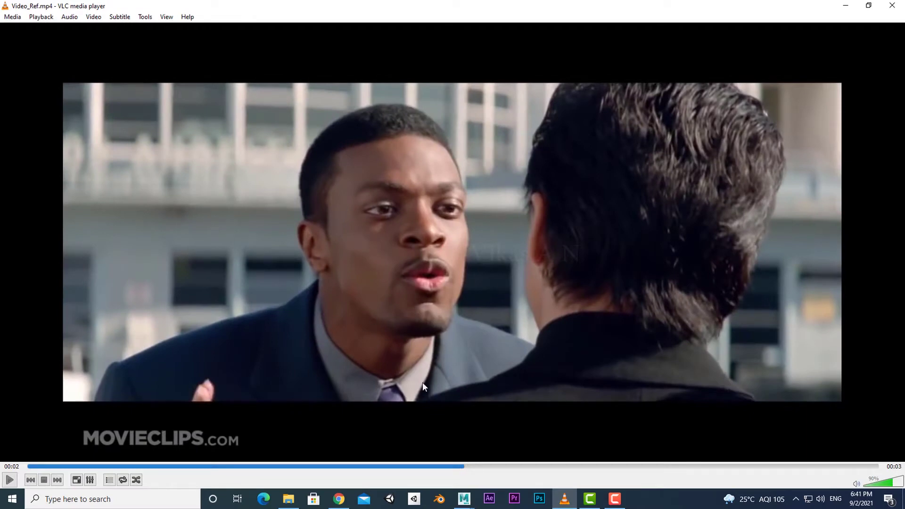
Step: Back in Maya, dolly Shot_Cam in closer on Ray over Andy's head
{"action": "left_click", "coordinate": [463, 499]}
{"action": "mouse_move", "coordinate": [464, 398]}
{"action": "right_mouse_down", "text": "alt"}
{"action": "mouse_move", "coordinate": [508, 346]}
{"action": "mouse_move", "coordinate": [418, 360]}
{"action": "mouse_move", "coordinate": [555, 148]}
{"action": "right_mouse_up", "text": "alt"}
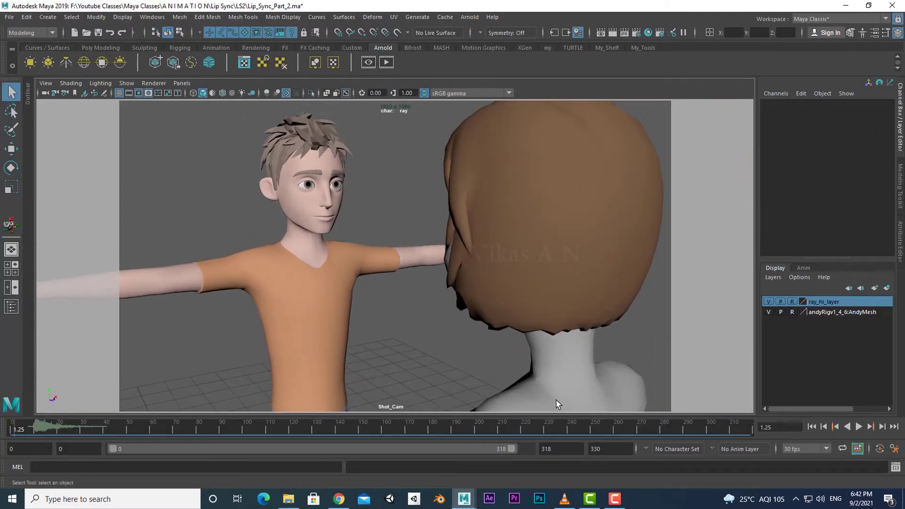
Step: Dolly, pan and tumble Shot_Cam so Andy's full head and Ray's upper body fit
{"action": "mouse_move", "coordinate": [564, 398]}
{"action": "right_mouse_down", "text": "alt"}
{"action": "mouse_move", "coordinate": [606, 349]}
{"action": "mouse_move", "coordinate": [592, 375]}
{"action": "right_mouse_up", "text": "alt"}
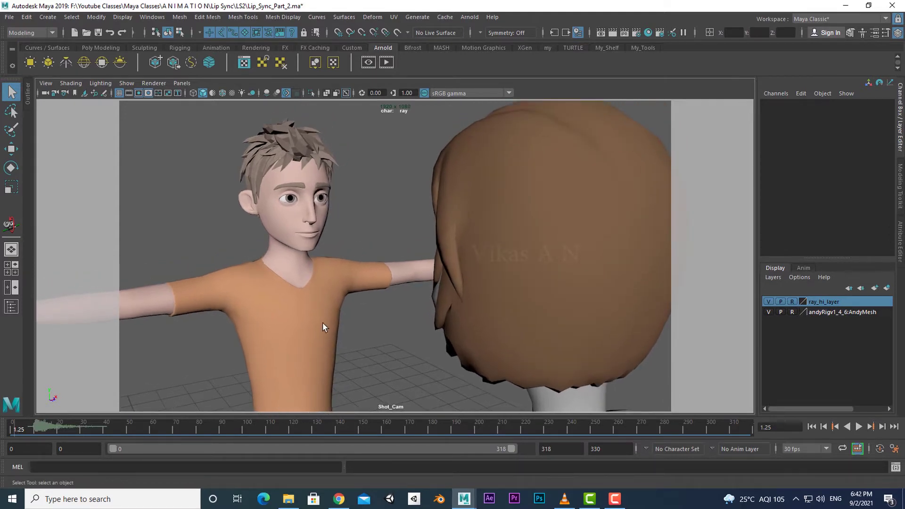
{"action": "mouse_move", "coordinate": [309, 376]}
{"action": "right_mouse_down", "text": "alt"}
{"action": "mouse_move", "coordinate": [317, 370]}
{"action": "mouse_move", "coordinate": [295, 363]}
{"action": "mouse_move", "coordinate": [357, 327]}
{"action": "mouse_move", "coordinate": [396, 338]}
{"action": "mouse_move", "coordinate": [308, 324]}
{"action": "mouse_move", "coordinate": [597, 316]}
{"action": "mouse_move", "coordinate": [531, 332]}
{"action": "mouse_move", "coordinate": [464, 284]}
{"action": "mouse_move", "coordinate": [459, 291]}
{"action": "right_mouse_up", "text": "alt"}
{"action": "mouse_move", "coordinate": [459, 291]}
{"action": "middle_mouse_down", "text": "alt"}
{"action": "mouse_move", "coordinate": [497, 276]}
{"action": "mouse_move", "coordinate": [535, 319]}
{"action": "middle_mouse_up", "text": "alt"}
{"action": "right_click_drag", "start_coordinate": [535, 319], "coordinate": [454, 327], "text": "alt"}
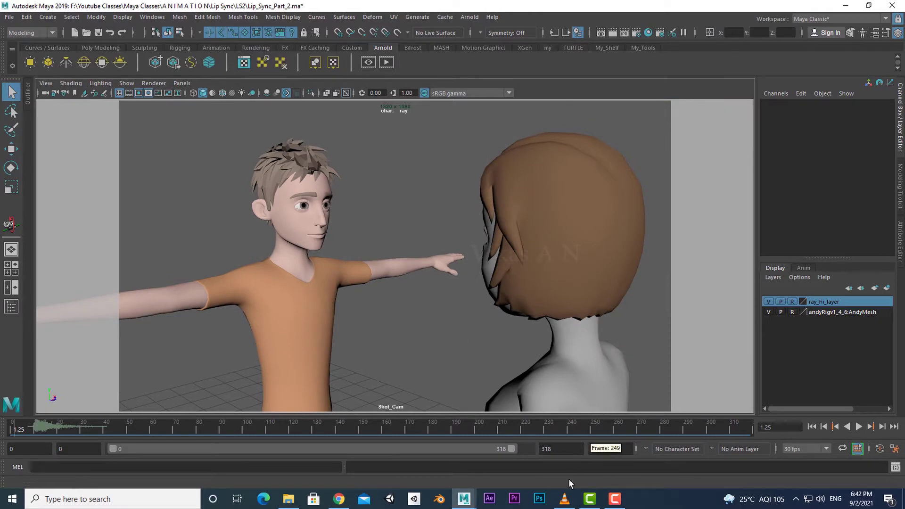
{"action": "left_click", "coordinate": [564, 498]}
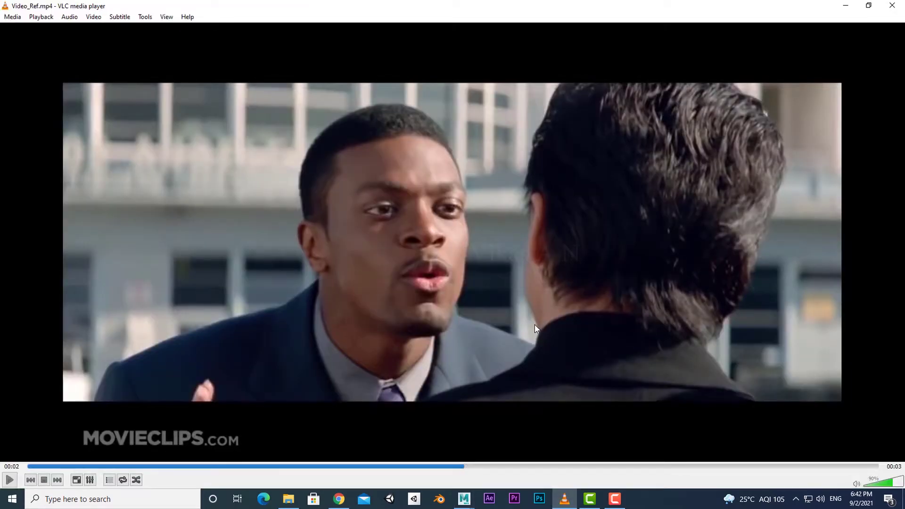
Step: Tumble Shot_Cam to Translate Y 8.597, rotation -37.9, framing Ray over Andy's head
{"action": "key", "text": "alt+Tab"}
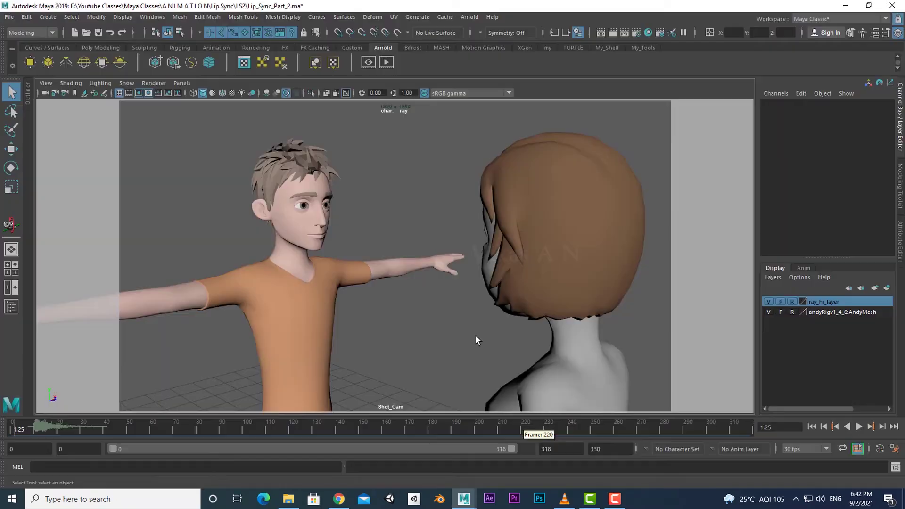
{"action": "left_click_drag", "start_coordinate": [448, 355], "coordinate": [438, 360], "text": "alt"}
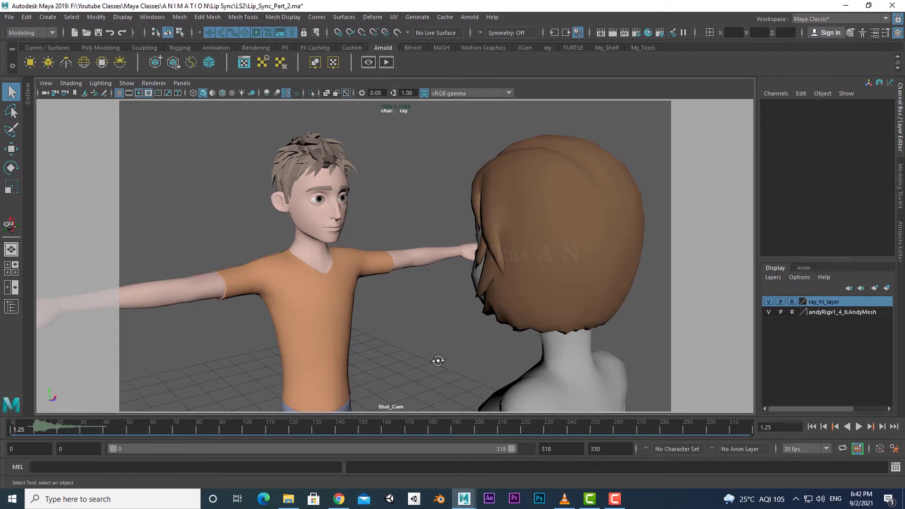
{"action": "mouse_move", "coordinate": [414, 338]}
{"action": "left_mouse_down", "text": "alt"}
{"action": "mouse_move", "coordinate": [424, 363]}
{"action": "mouse_move", "coordinate": [412, 360]}
{"action": "mouse_move", "coordinate": [456, 376]}
{"action": "left_mouse_up", "text": "alt"}
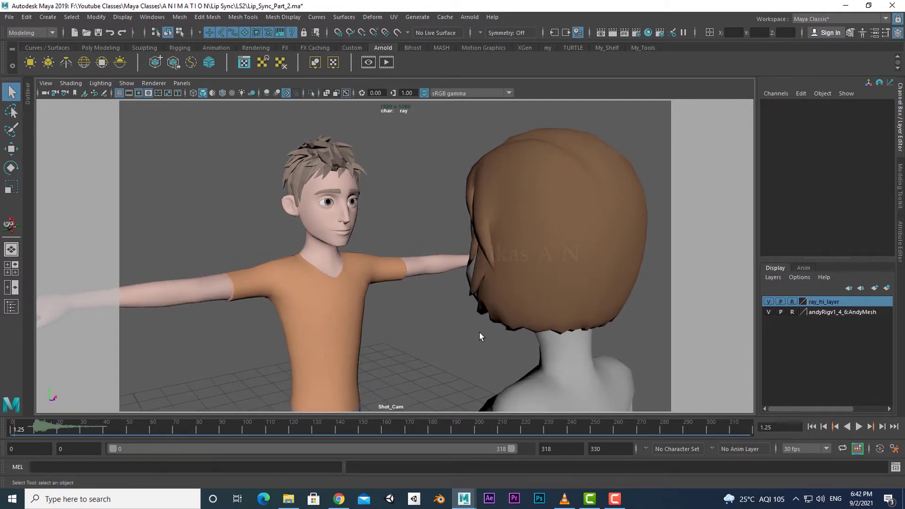
{"action": "mouse_move", "coordinate": [458, 366]}
{"action": "left_mouse_down", "text": "alt"}
{"action": "mouse_move", "coordinate": [486, 361]}
{"action": "mouse_move", "coordinate": [441, 367]}
{"action": "mouse_move", "coordinate": [286, 286]}
{"action": "mouse_move", "coordinate": [227, 229]}
{"action": "left_mouse_up", "text": "alt"}
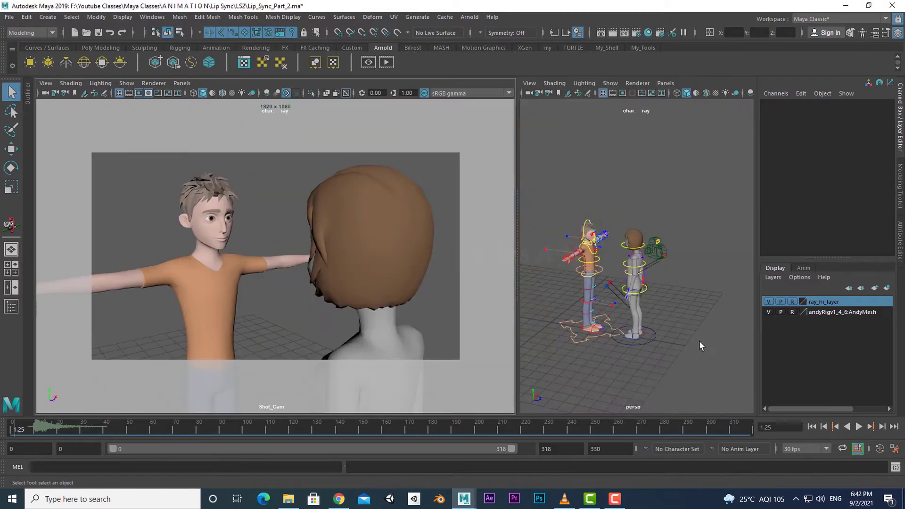
{"action": "mouse_move", "coordinate": [699, 340]}
{"action": "right_mouse_down", "text": "alt"}
{"action": "mouse_move", "coordinate": [670, 247]}
{"action": "mouse_move", "coordinate": [656, 334]}
{"action": "right_mouse_up", "text": "alt"}
{"action": "left_click_drag", "start_coordinate": [656, 334], "coordinate": [691, 241], "text": "alt"}
{"action": "key", "text": "space"}
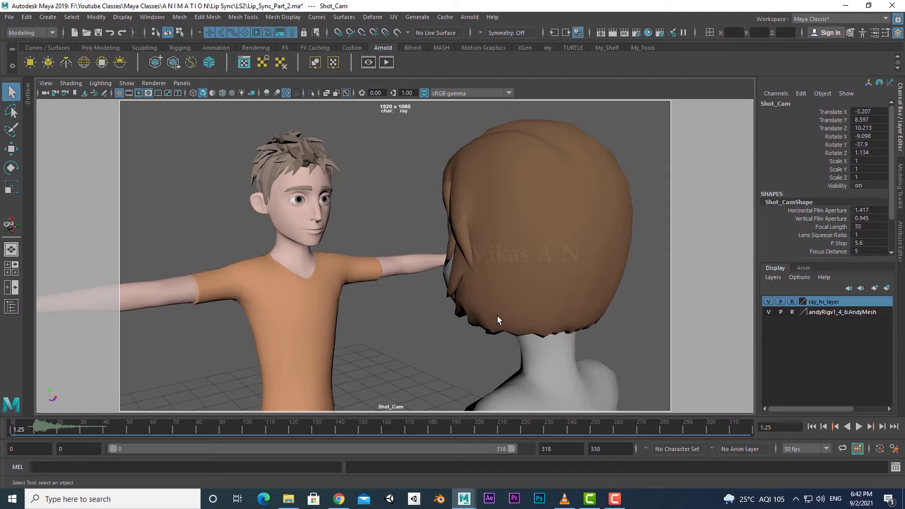
Step: Set Shot_Cam's focal length to 60, then raise it to 100
{"action": "key", "text": "ctrl+a"}
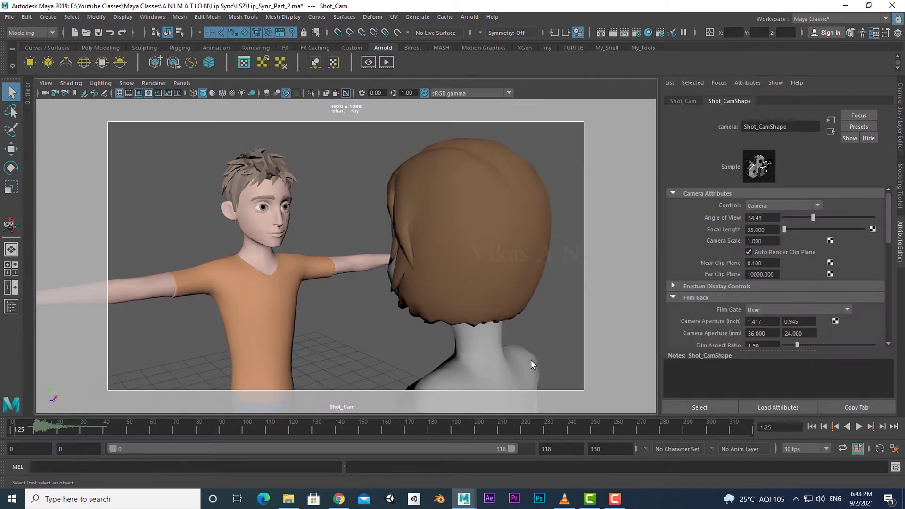
{"action": "left_click", "coordinate": [770, 230]}
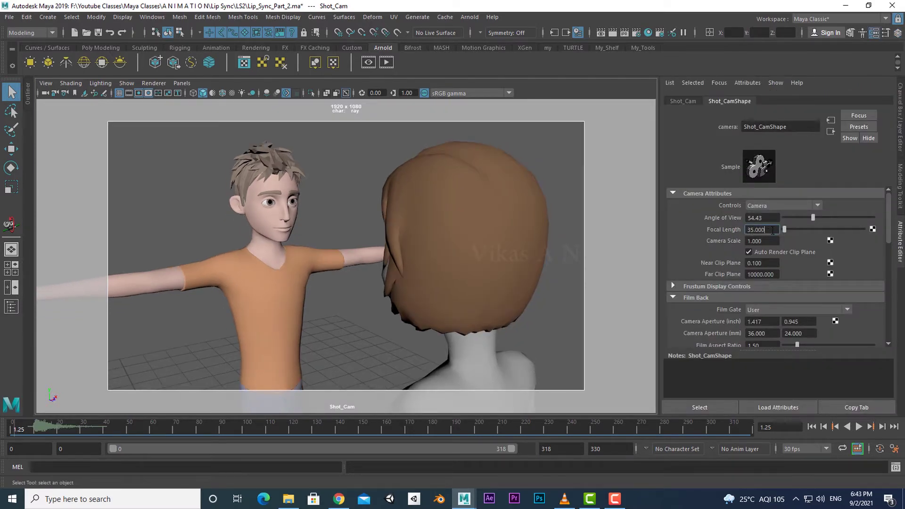
{"action": "scroll", "coordinate": [400, 287], "scroll_direction": "up", "scroll_amount": 1}
{"action": "scroll", "coordinate": [303, 247], "scroll_direction": "up", "scroll_amount": 1}
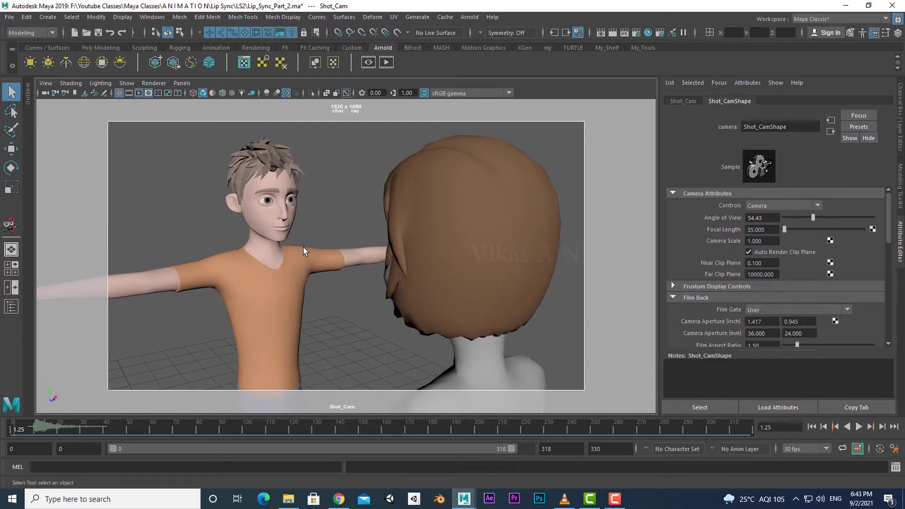
{"action": "scroll", "coordinate": [339, 283], "scroll_direction": "up", "scroll_amount": 1}
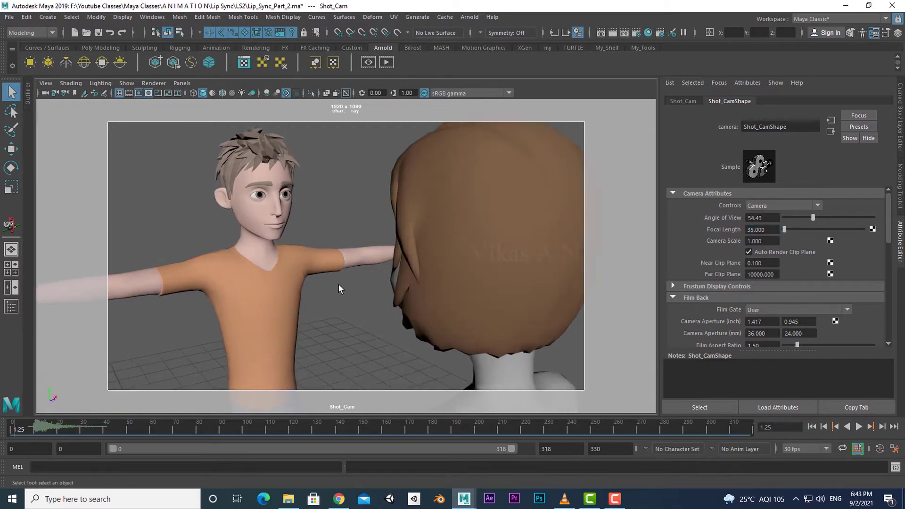
{"action": "scroll", "coordinate": [366, 290], "scroll_direction": "up", "scroll_amount": 1}
{"action": "scroll", "coordinate": [629, 308], "scroll_direction": "up", "scroll_amount": 1}
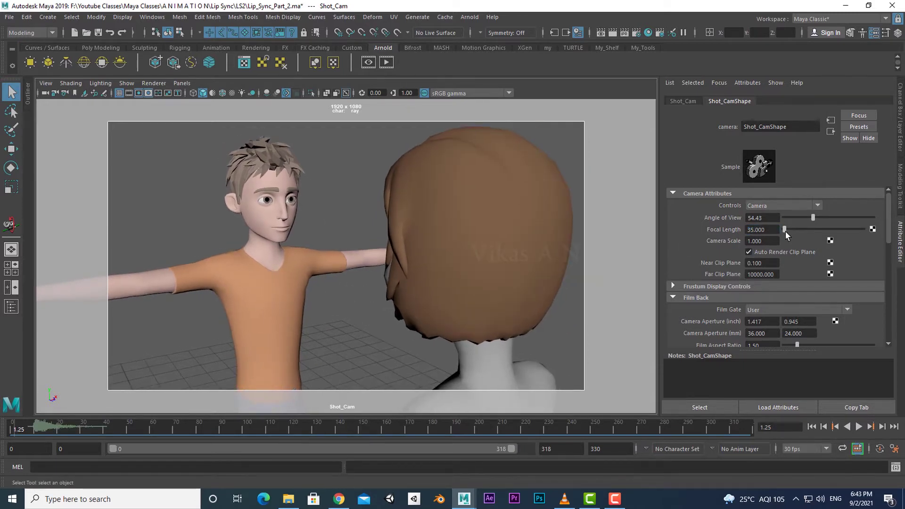
{"action": "left_click_drag", "start_coordinate": [785, 231], "coordinate": [784, 230]}
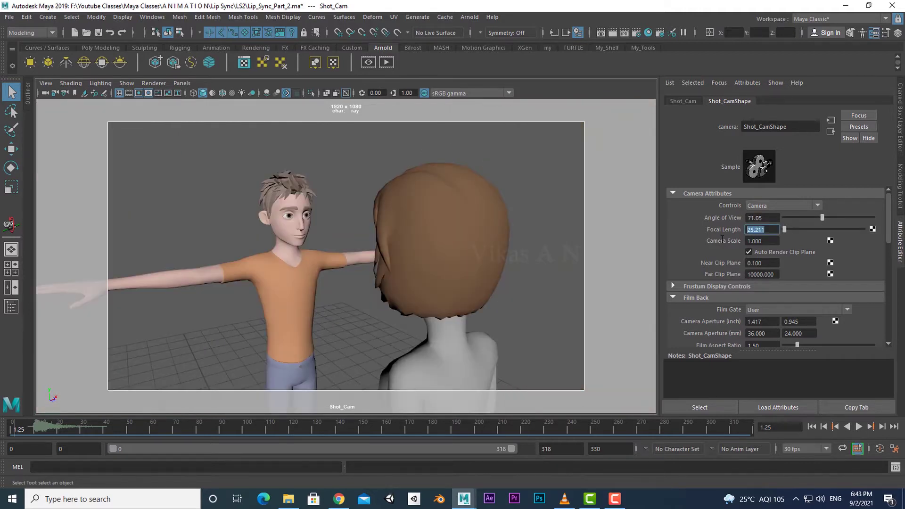
{"action": "type", "text": "60"}
{"action": "key", "text": "Return"}
{"action": "scroll", "coordinate": [358, 311], "scroll_direction": "down", "scroll_amount": 2}
{"action": "scroll", "coordinate": [369, 322], "scroll_direction": "down", "scroll_amount": 2}
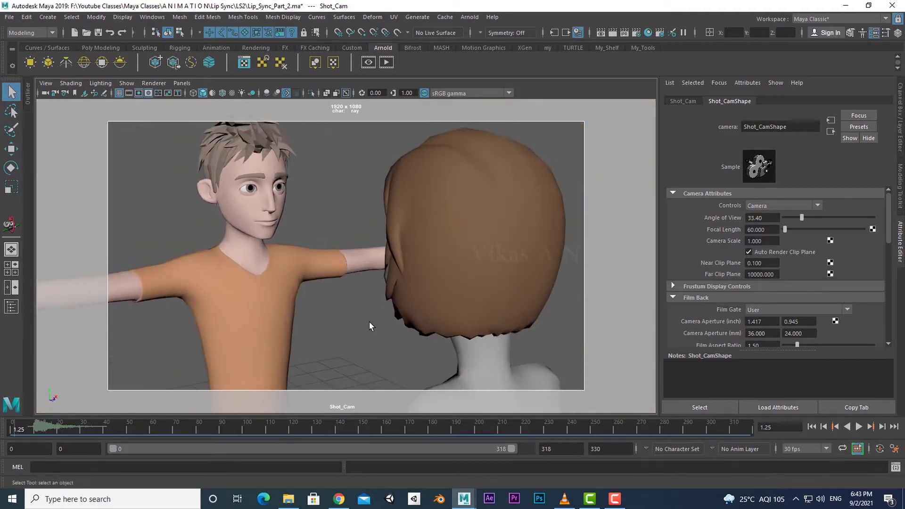
{"action": "scroll", "coordinate": [415, 325], "scroll_direction": "down", "scroll_amount": 1}
{"action": "scroll", "coordinate": [414, 321], "scroll_direction": "up", "scroll_amount": 1}
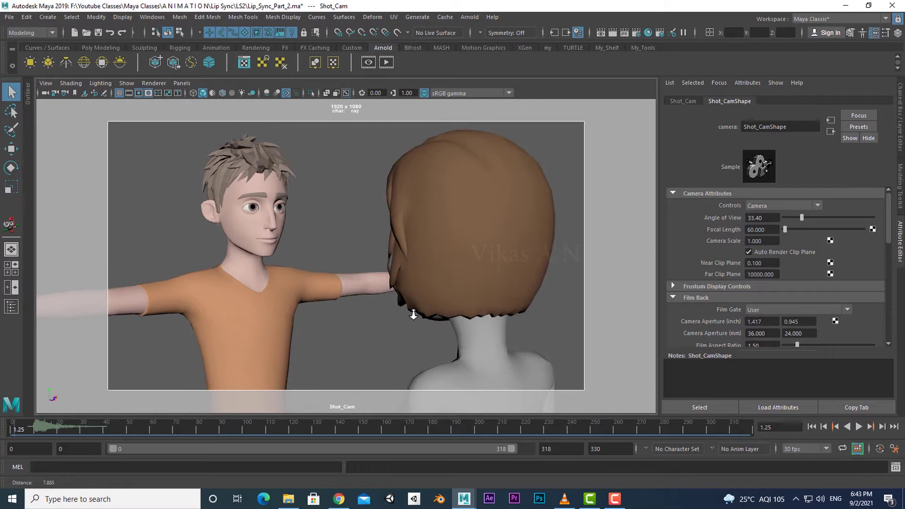
{"action": "left_click", "coordinate": [758, 230]}
{"action": "type", "text": "100"}
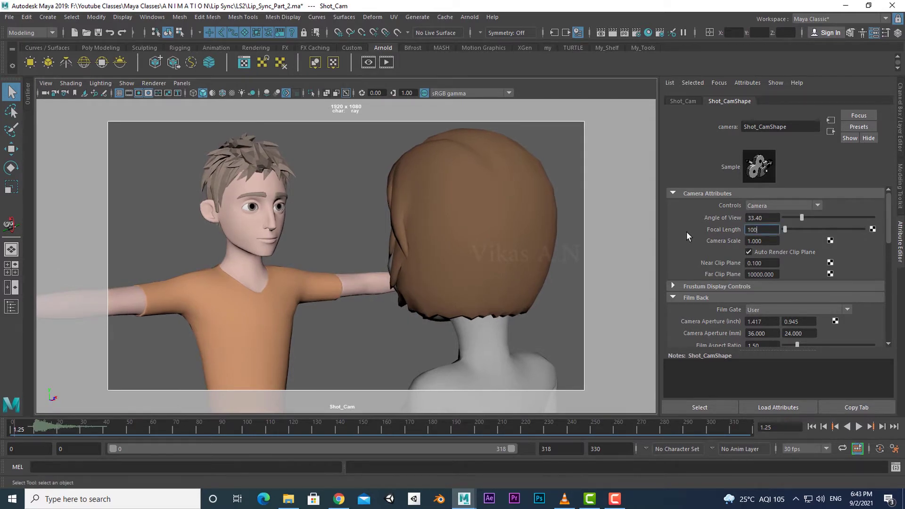
{"action": "key", "text": "Return"}
Step: Tilt and dolly Shot_Cam closer to frame Ray's face over Andy's shoulder
{"action": "scroll", "coordinate": [424, 311], "scroll_direction": "down", "scroll_amount": 3}
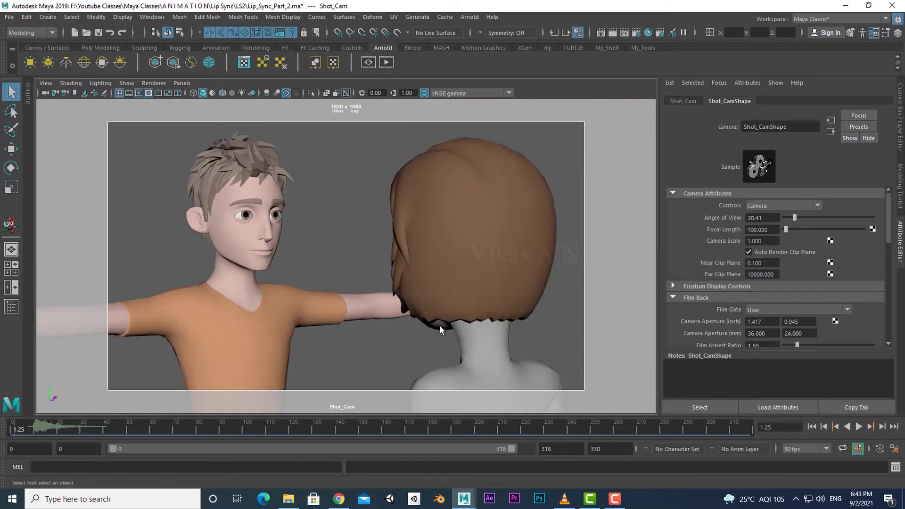
{"action": "scroll", "coordinate": [471, 345], "scroll_direction": "up", "scroll_amount": 1}
{"action": "scroll", "coordinate": [490, 340], "scroll_direction": "up", "scroll_amount": 1}
{"action": "scroll", "coordinate": [502, 335], "scroll_direction": "up", "scroll_amount": 1}
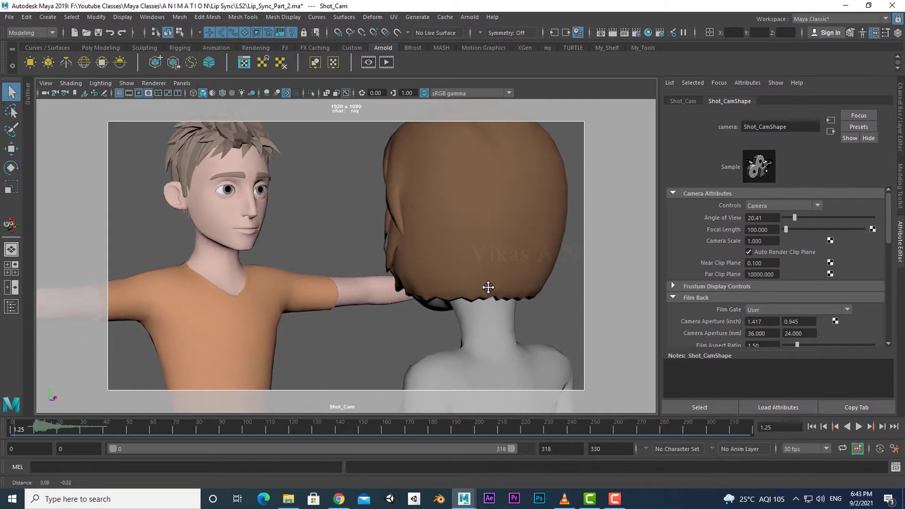
{"action": "left_click_drag", "start_coordinate": [340, 266], "coordinate": [406, 308], "text": "alt"}
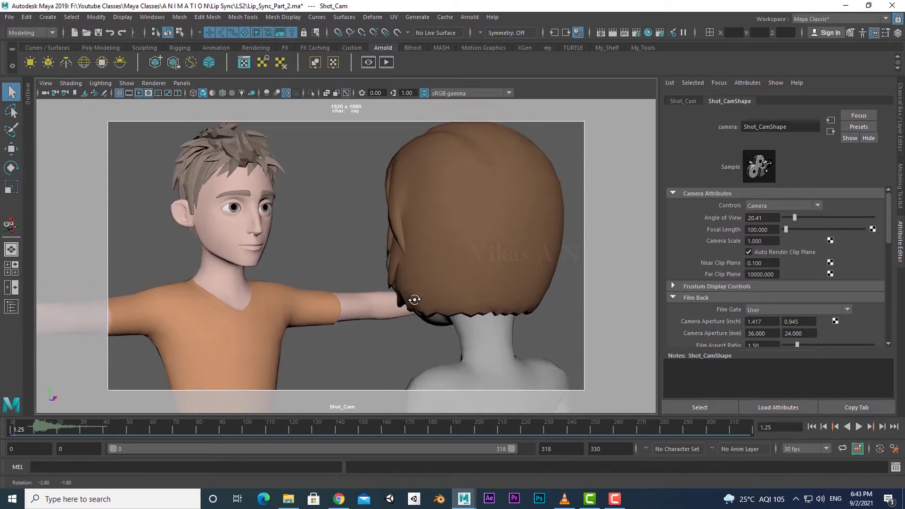
{"action": "key", "text": "ctrl+a"}
{"action": "right_click_drag", "start_coordinate": [414, 298], "coordinate": [557, 329], "text": "alt"}
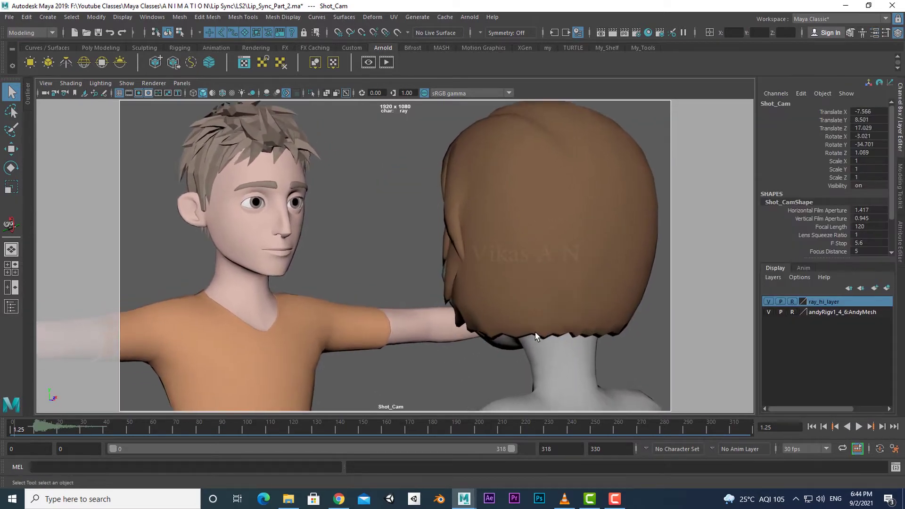
{"action": "left_click_drag", "start_coordinate": [558, 329], "coordinate": [490, 349], "text": "alt"}
Step: Refine the Shot_Cam framing with the Camera Tools orbit, then lock the camera
{"action": "left_click", "coordinate": [46, 83]}
{"action": "left_click", "coordinate": [198, 294]}
{"action": "key", "text": "q"}
{"action": "right_click_drag", "start_coordinate": [490, 349], "coordinate": [490, 325], "text": "alt"}
{"action": "left_click_drag", "start_coordinate": [491, 325], "coordinate": [486, 333], "text": "alt"}
{"action": "mouse_move", "coordinate": [486, 333]}
{"action": "middle_mouse_down", "text": "alt"}
{"action": "mouse_move", "coordinate": [414, 309]}
{"action": "mouse_move", "coordinate": [451, 338]}
{"action": "middle_mouse_up", "text": "alt"}
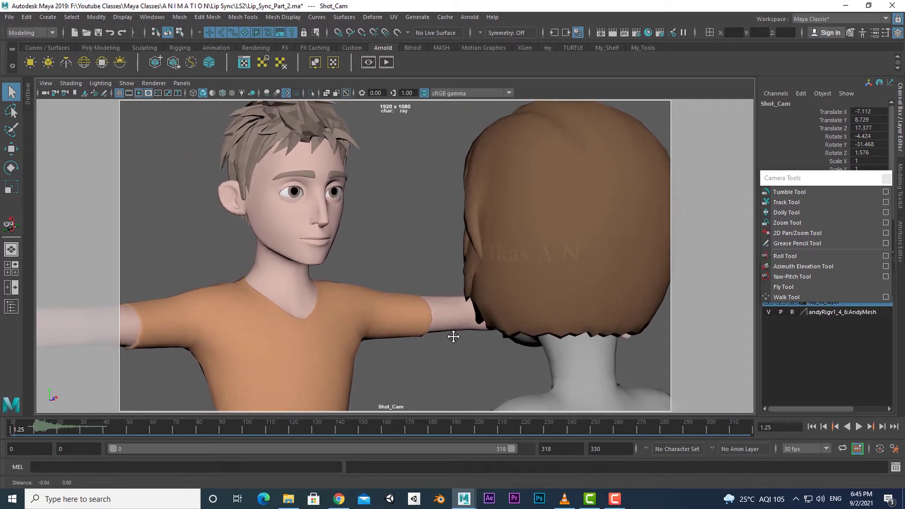
{"action": "left_click", "coordinate": [55, 94]}
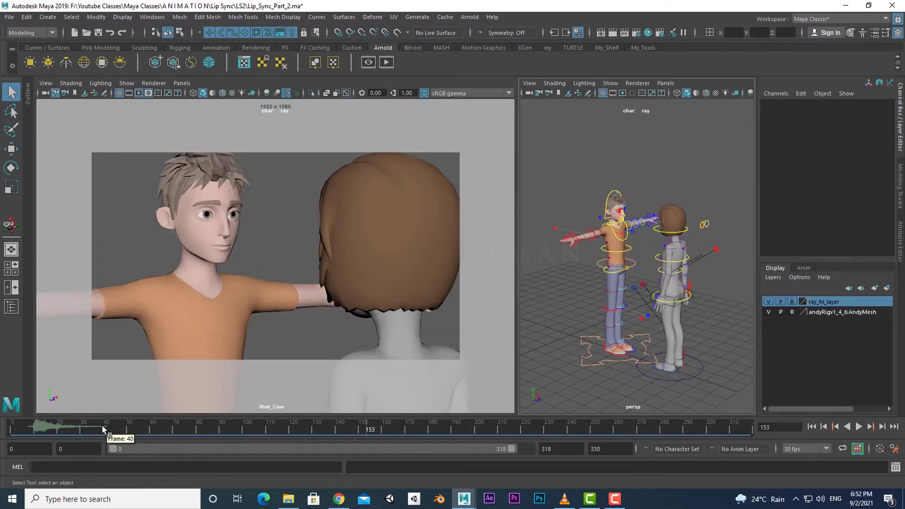
Step: Play the audio to frame 40, then delete the Hello_Audio sound node
{"action": "left_click", "coordinate": [52, 430]}
{"action": "key", "text": "alt+v"}
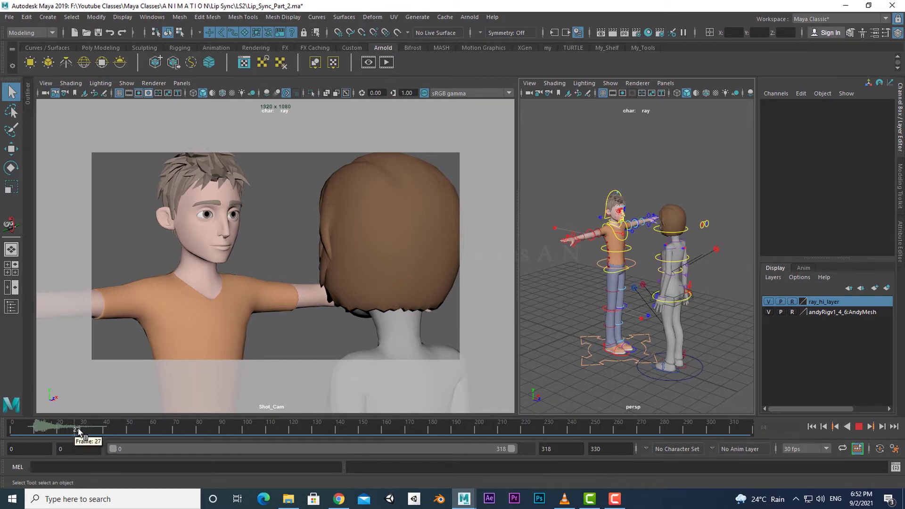
{"action": "key", "text": "alt+v"}
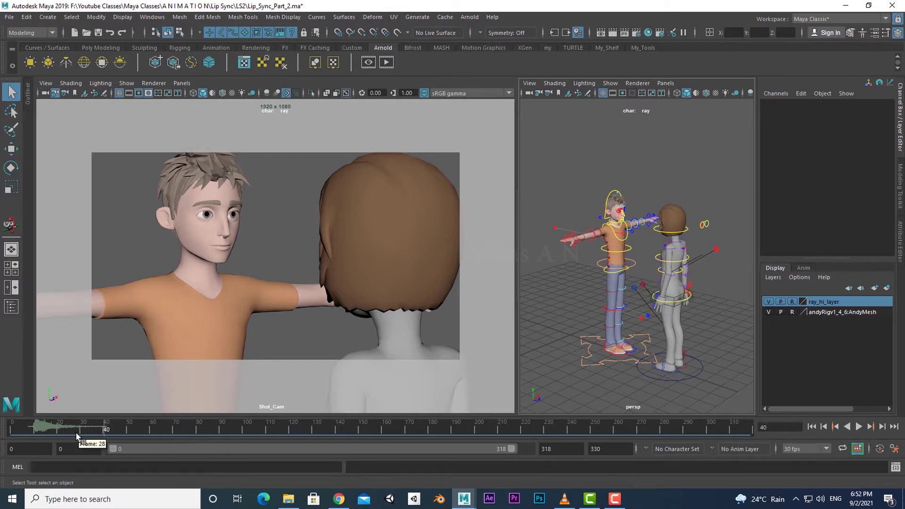
{"action": "right_click", "coordinate": [74, 430]}
{"action": "mouse_move", "coordinate": [95, 411]}
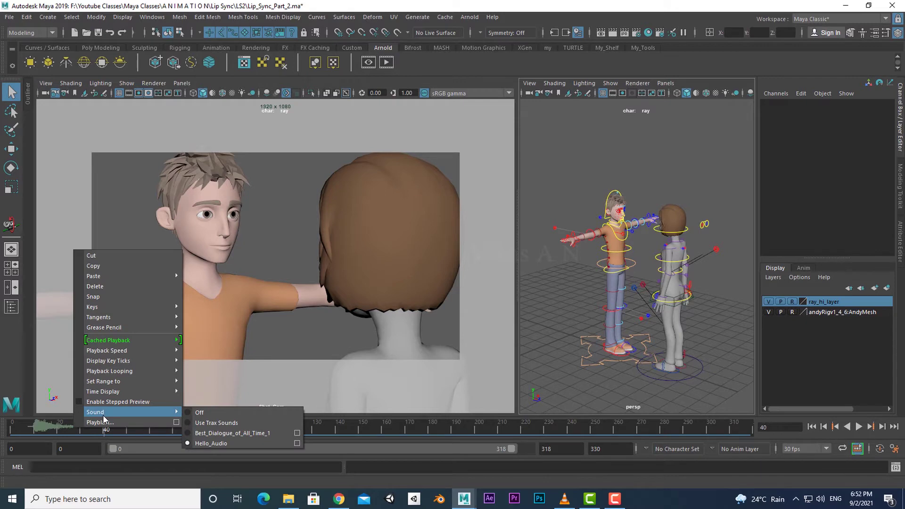
{"action": "left_click", "coordinate": [297, 443]}
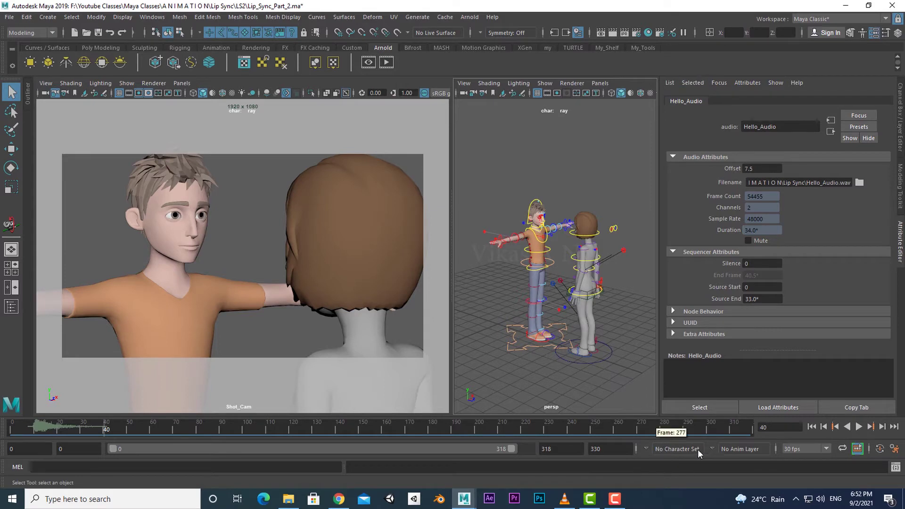
{"action": "left_click", "coordinate": [699, 408]}
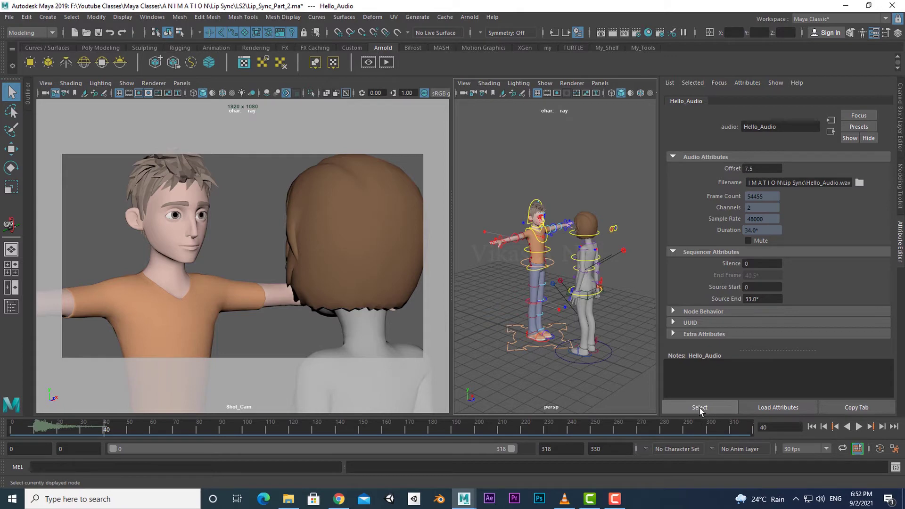
{"action": "key", "text": "Delete"}
Step: Remove the Best_Dialogue_of_All_Time_1 sound and confirm no sounds remain
{"action": "right_click", "coordinate": [184, 427]}
{"action": "mouse_move", "coordinate": [206, 412]}
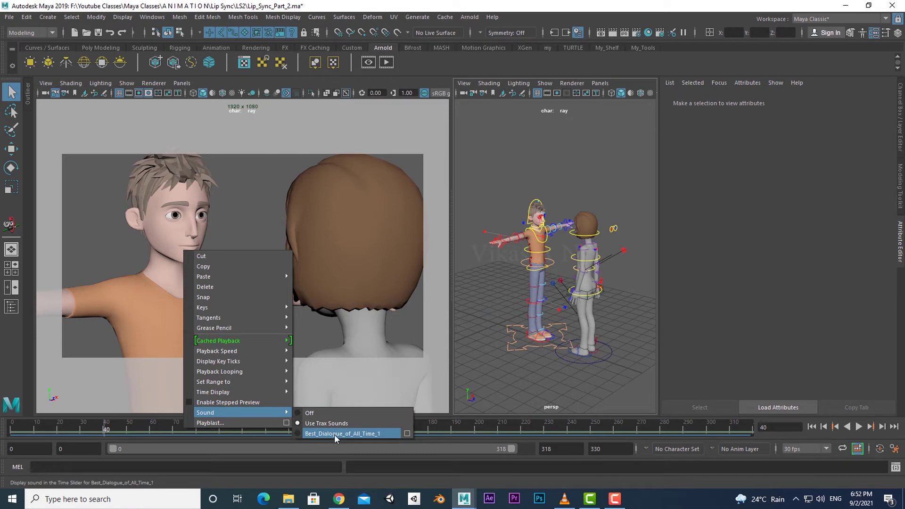
{"action": "left_click", "coordinate": [407, 433]}
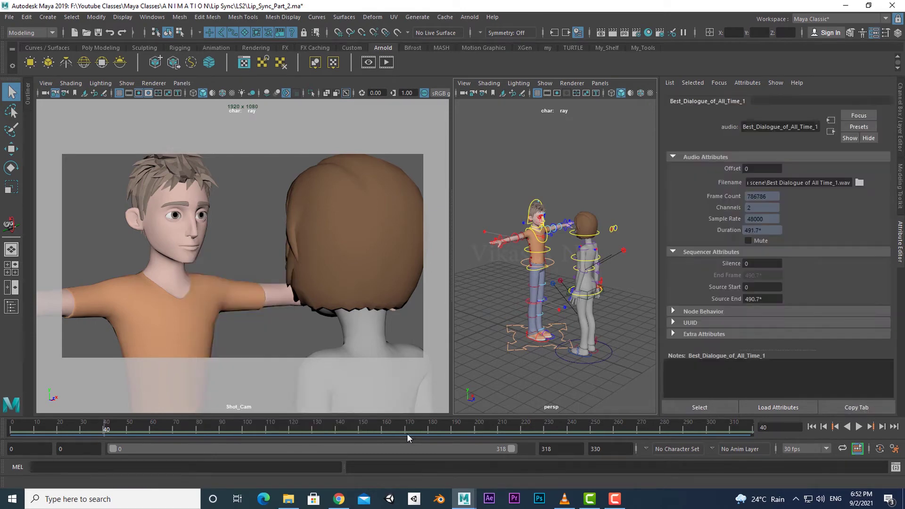
{"action": "left_click", "coordinate": [713, 408]}
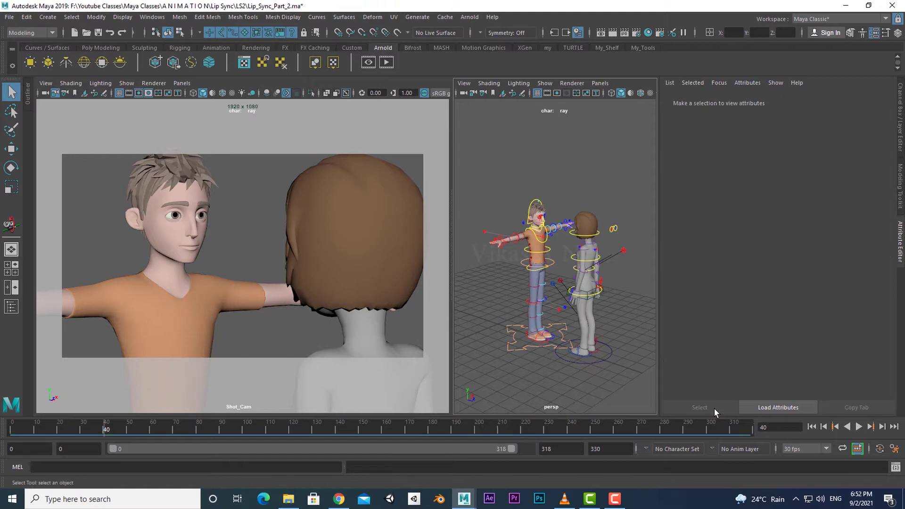
{"action": "right_click", "coordinate": [168, 431]}
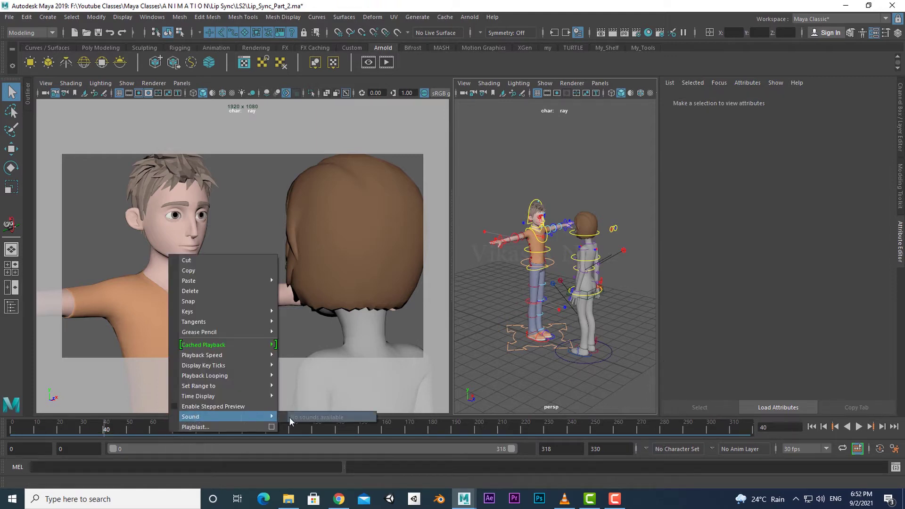
{"action": "left_click", "coordinate": [335, 426]}
{"action": "left_click", "coordinate": [288, 499]}
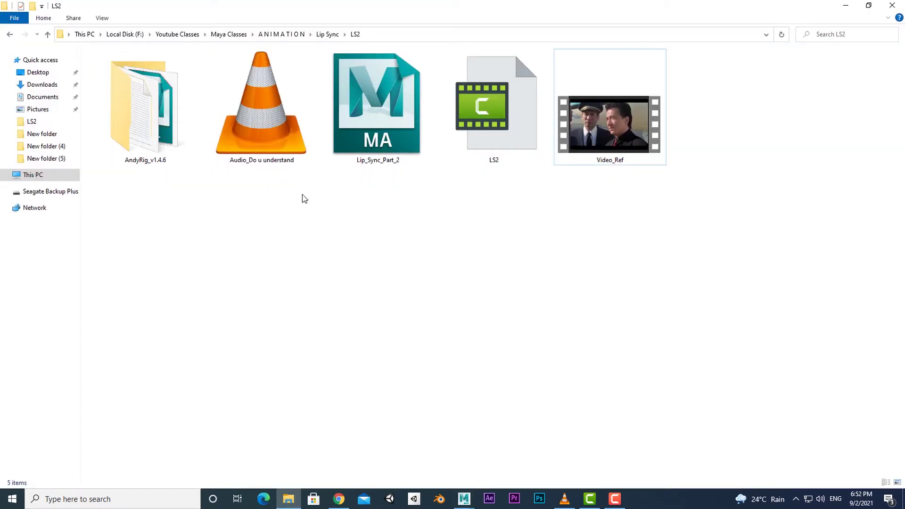
Step: Drag the Audio_Do u understand file from the LS2 folder onto Maya's timeline
{"action": "left_click", "coordinate": [256, 124]}
{"action": "mouse_move", "coordinate": [260, 227]}
{"action": "left_mouse_down"}
{"action": "mouse_move", "coordinate": [464, 497]}
{"action": "mouse_move", "coordinate": [507, 456]}
{"action": "mouse_move", "coordinate": [235, 431]}
{"action": "left_mouse_up"}
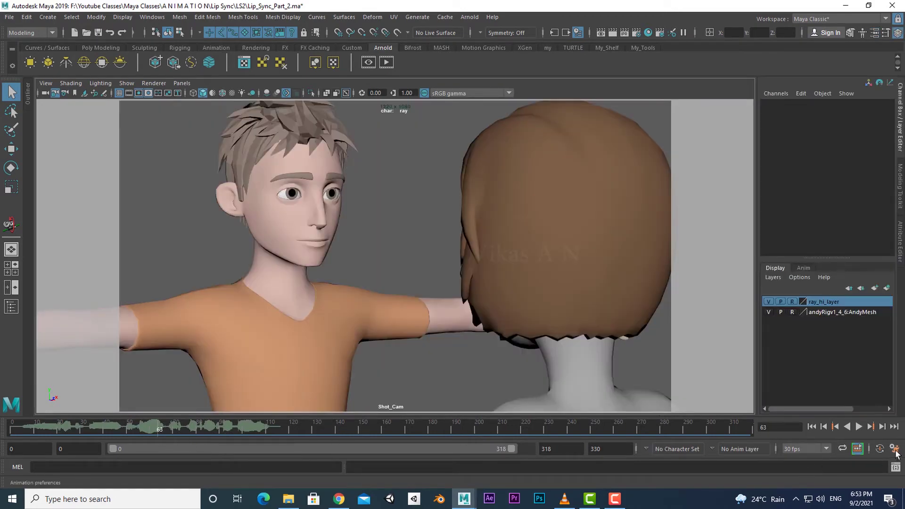
Step: Set the framerate to 24 fps with real-time 24 fps x 1 playback, and save preferences
{"action": "left_click", "coordinate": [894, 450]}
{"action": "left_click_drag", "start_coordinate": [493, 154], "coordinate": [437, 153]}
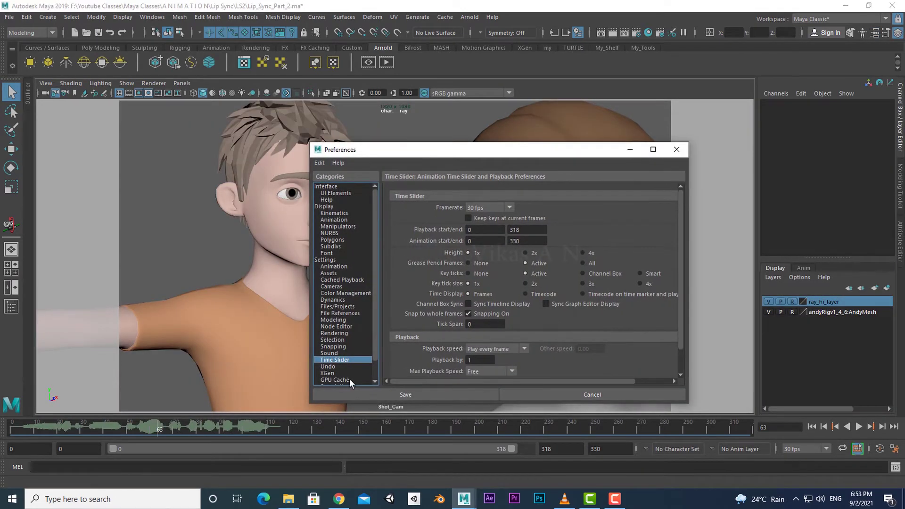
{"action": "left_click", "coordinate": [503, 349]}
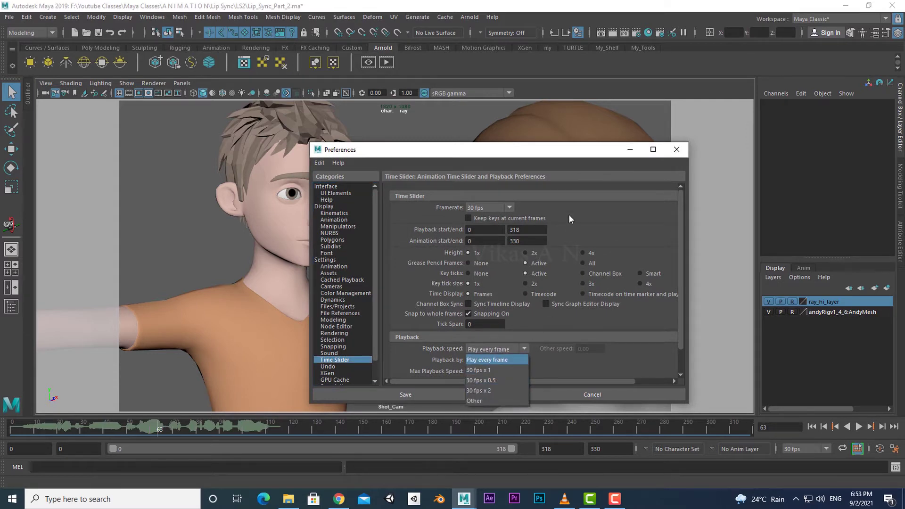
{"action": "left_click", "coordinate": [505, 209]}
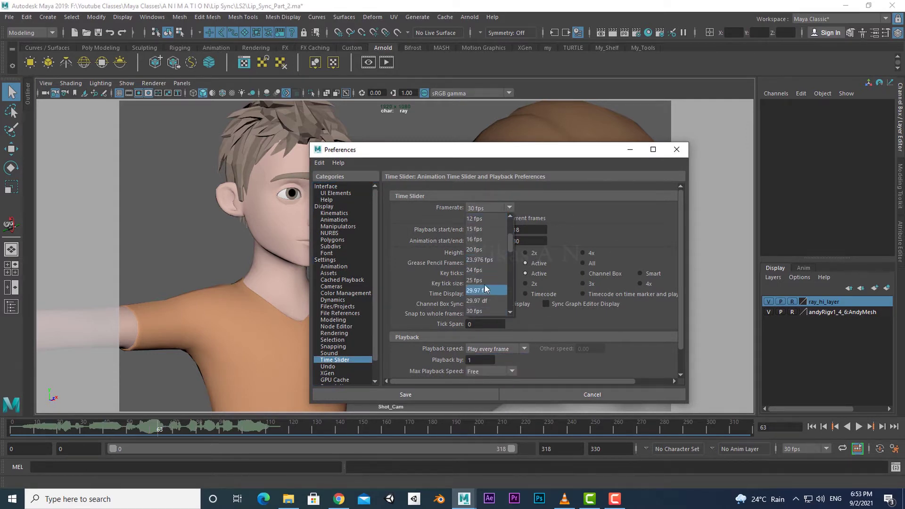
{"action": "left_click", "coordinate": [480, 271]}
{"action": "left_click", "coordinate": [483, 349]}
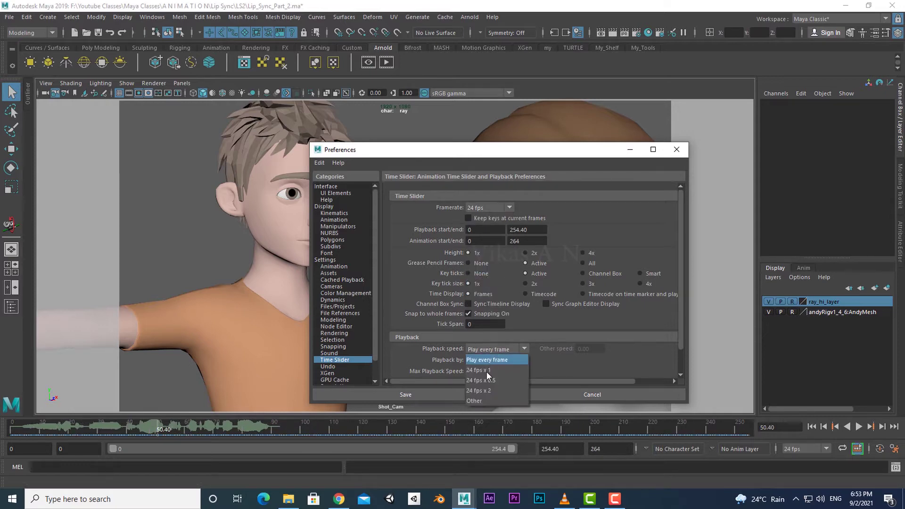
{"action": "left_click", "coordinate": [486, 371]}
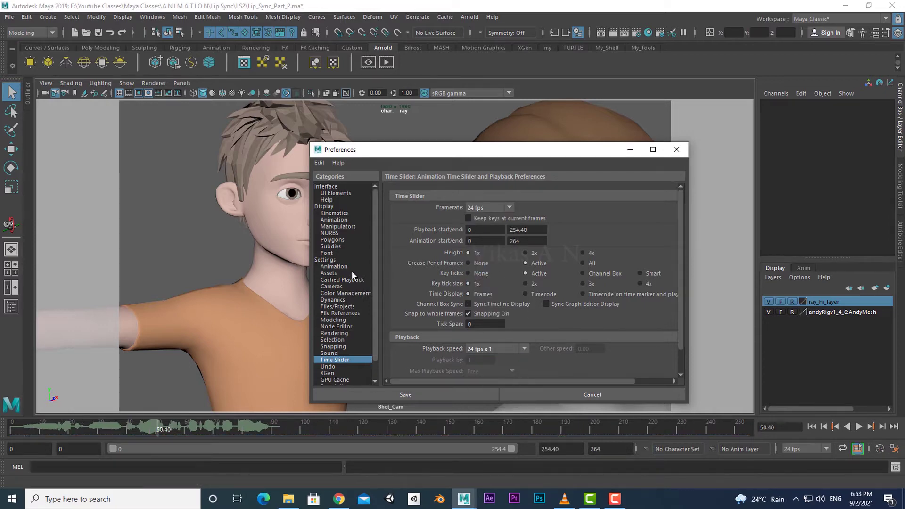
{"action": "left_click", "coordinate": [432, 392]}
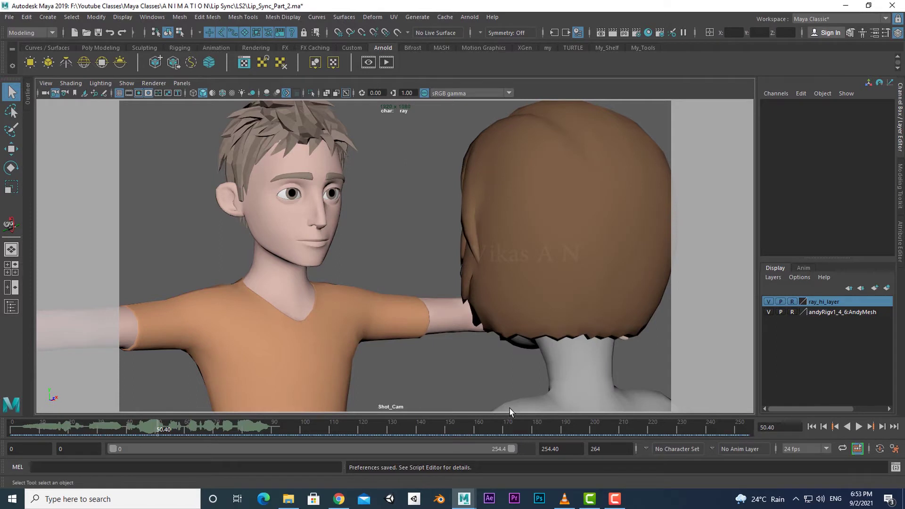
Step: Play the shot with the new audio, then give Audio_Do_u_understand a 6-frame offset
{"action": "left_click", "coordinate": [811, 427]}
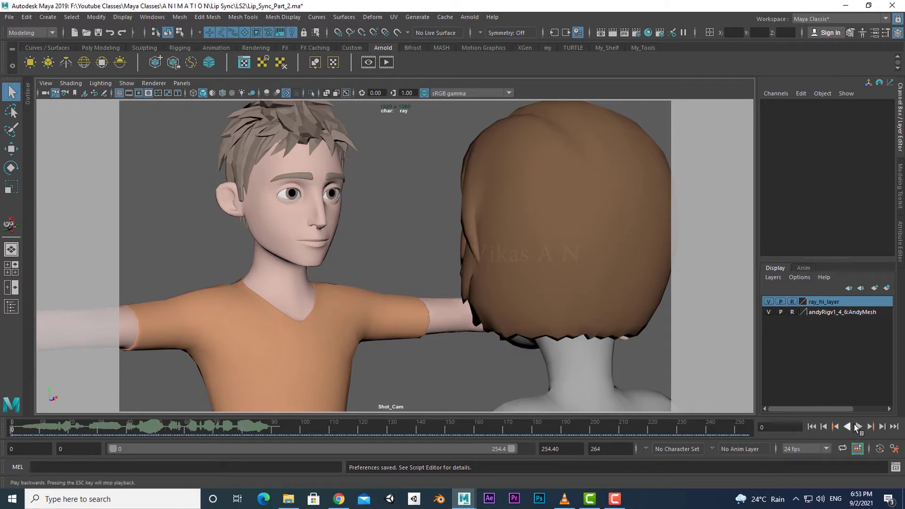
{"action": "left_click", "coordinate": [858, 426]}
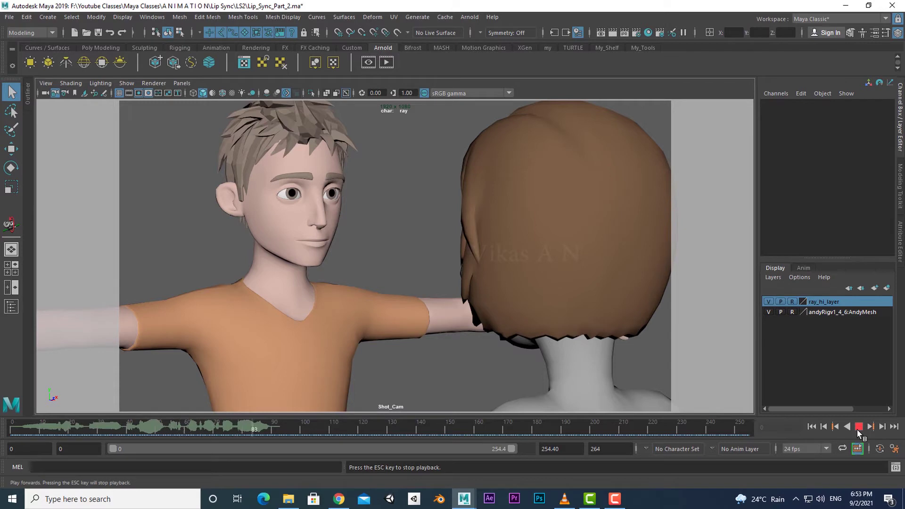
{"action": "left_click_drag", "start_coordinate": [75, 430], "coordinate": [157, 431]}
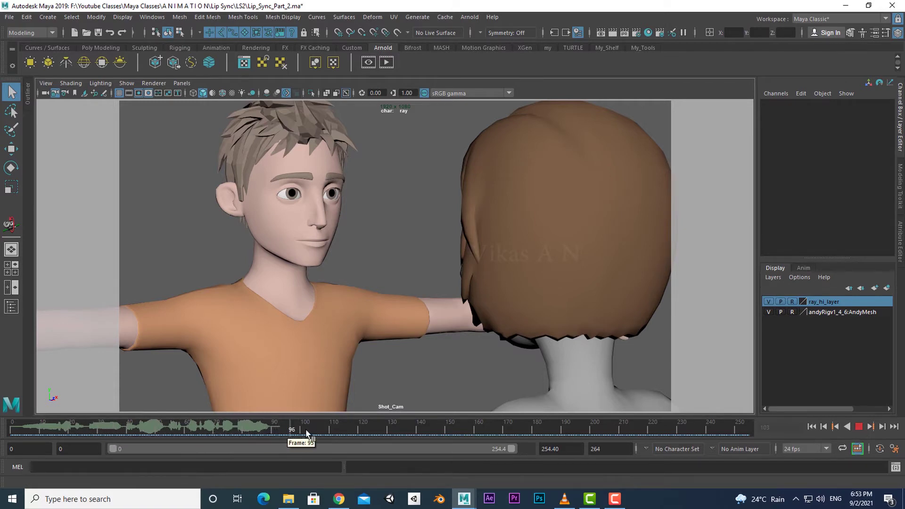
{"action": "key", "text": "Escape"}
{"action": "right_click", "coordinate": [103, 430]}
{"action": "mouse_move", "coordinate": [125, 414]}
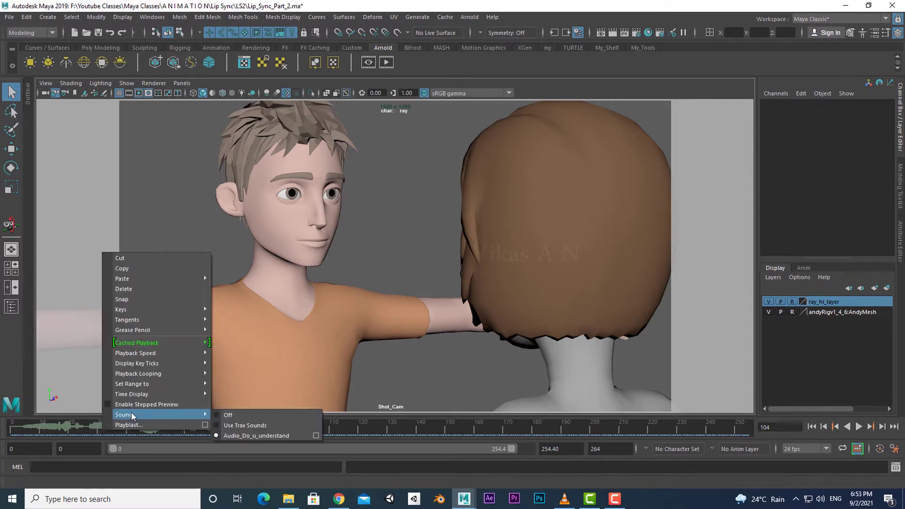
{"action": "left_click", "coordinate": [316, 435]}
{"action": "type", "text": "6"}
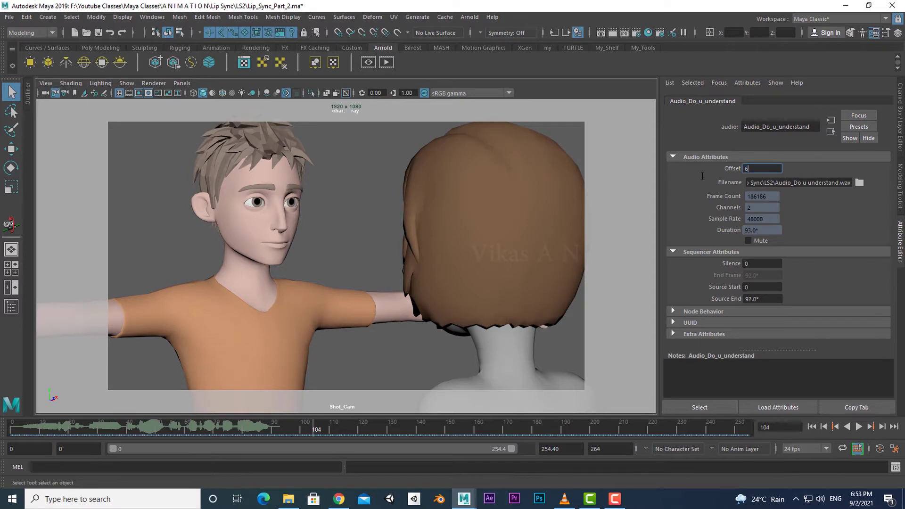
{"action": "key", "text": "Return"}
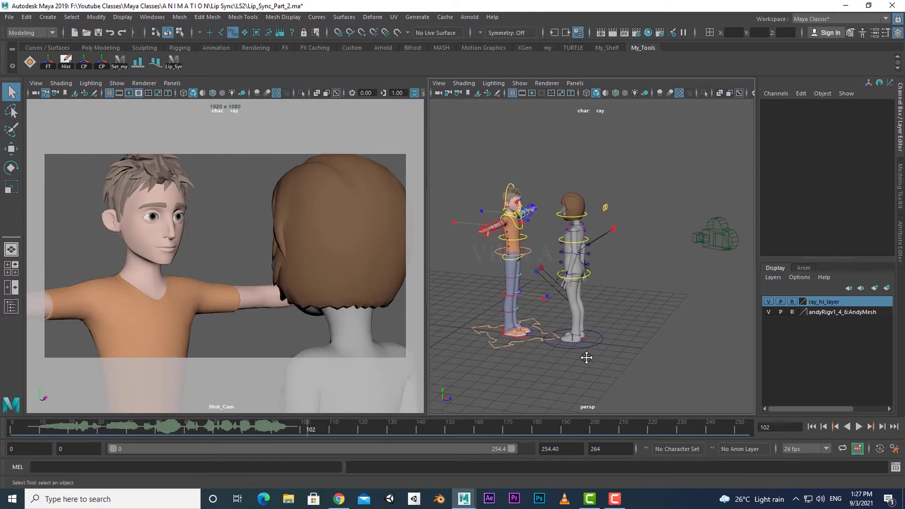
Step: In the maximized perspective view, select andy_world and move Andy to the right in X
{"action": "key", "text": "space"}
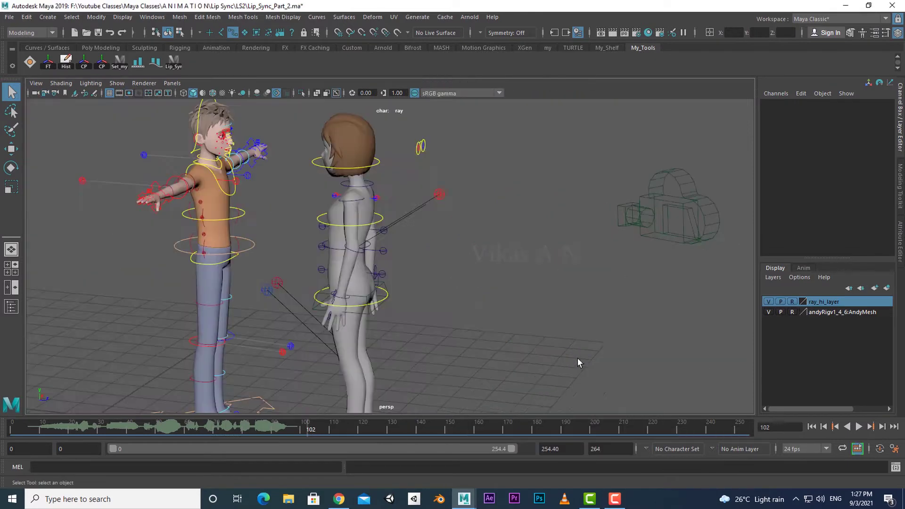
{"action": "left_click", "coordinate": [138, 89]}
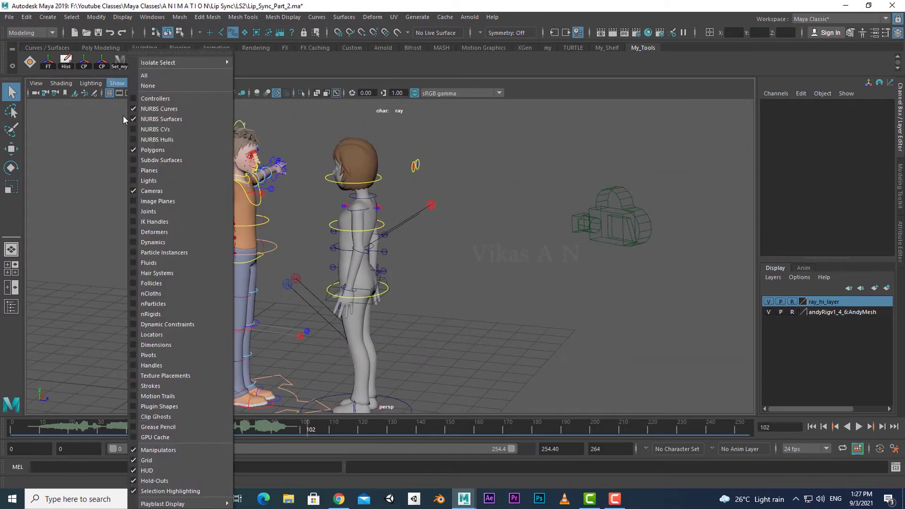
{"action": "left_click", "coordinate": [175, 113]}
{"action": "right_click_drag", "start_coordinate": [471, 282], "coordinate": [446, 344], "text": "alt"}
{"action": "mouse_move", "coordinate": [446, 344]}
{"action": "left_mouse_down", "text": "alt"}
{"action": "mouse_move", "coordinate": [464, 303]}
{"action": "mouse_move", "coordinate": [396, 302]}
{"action": "mouse_move", "coordinate": [411, 304]}
{"action": "mouse_move", "coordinate": [400, 282]}
{"action": "left_mouse_up", "text": "alt"}
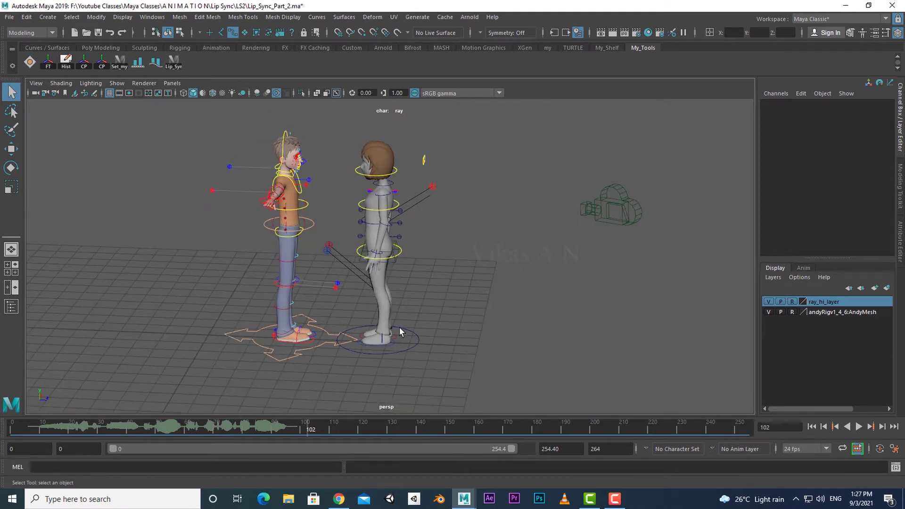
{"action": "left_click", "coordinate": [409, 346]}
{"action": "key", "text": "w"}
{"action": "left_click_drag", "start_coordinate": [334, 339], "coordinate": [474, 343]}
{"action": "middle_click_drag", "start_coordinate": [541, 335], "coordinate": [512, 348], "text": "alt"}
{"action": "left_click_drag", "start_coordinate": [510, 333], "coordinate": [500, 320], "text": "alt"}
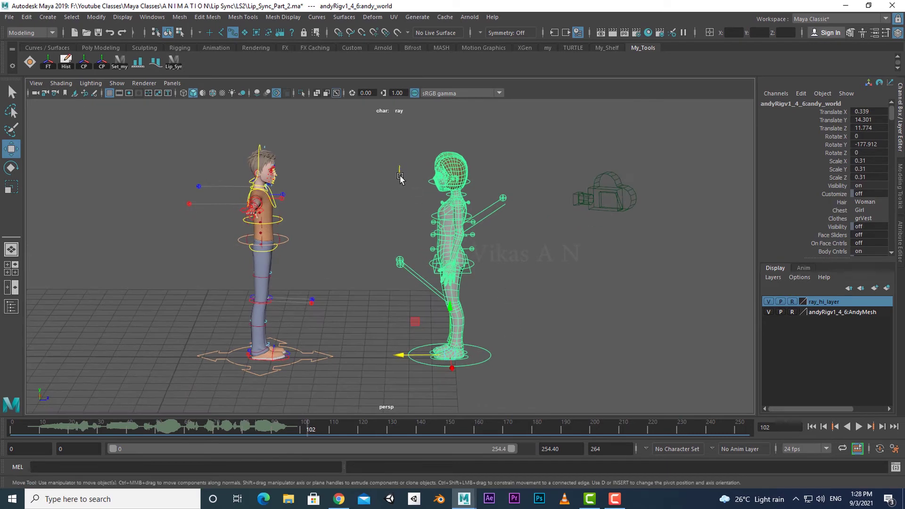
Step: Put all of Andy's controls on a new hidden display layer named andy_cntrls
{"action": "left_click_drag", "start_coordinate": [361, 126], "coordinate": [527, 377]}
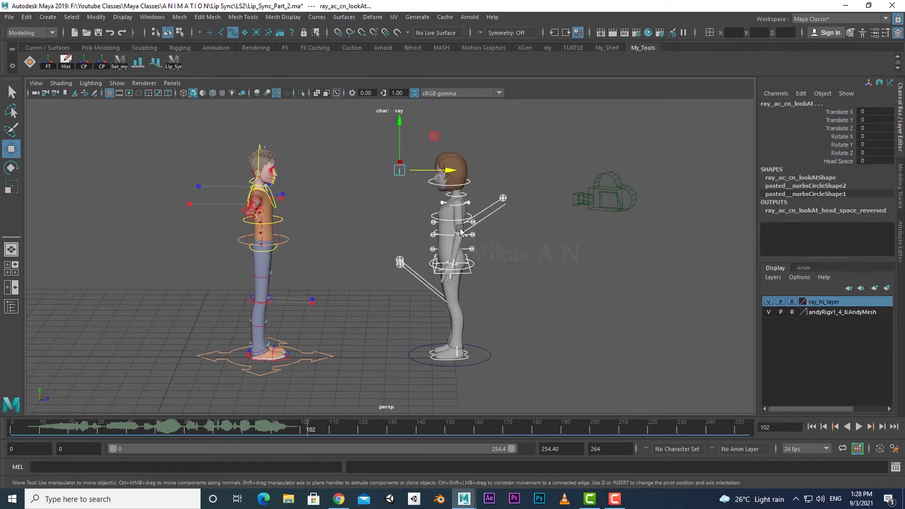
{"action": "middle_click_drag", "start_coordinate": [452, 171], "coordinate": [431, 250], "text": "alt"}
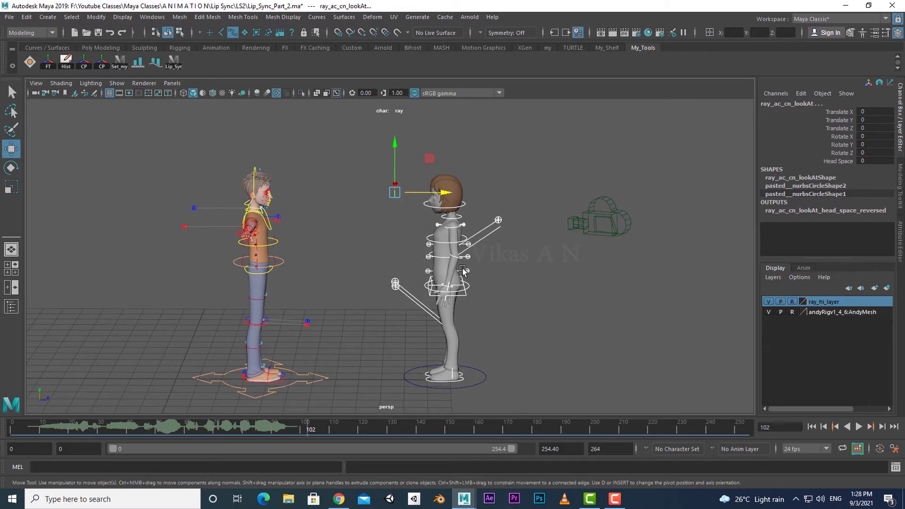
{"action": "left_click", "coordinate": [885, 289]}
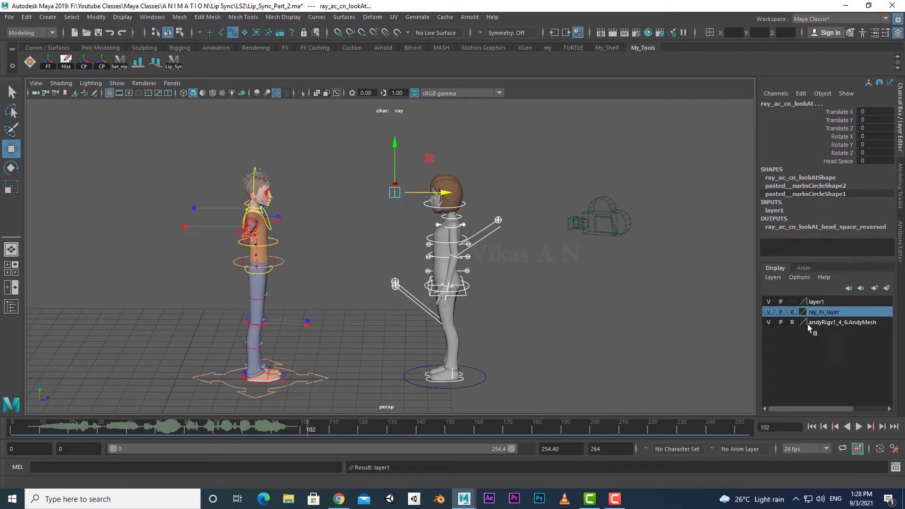
{"action": "left_click", "coordinate": [768, 302]}
{"action": "middle_click_drag", "start_coordinate": [599, 317], "coordinate": [612, 307], "text": "alt"}
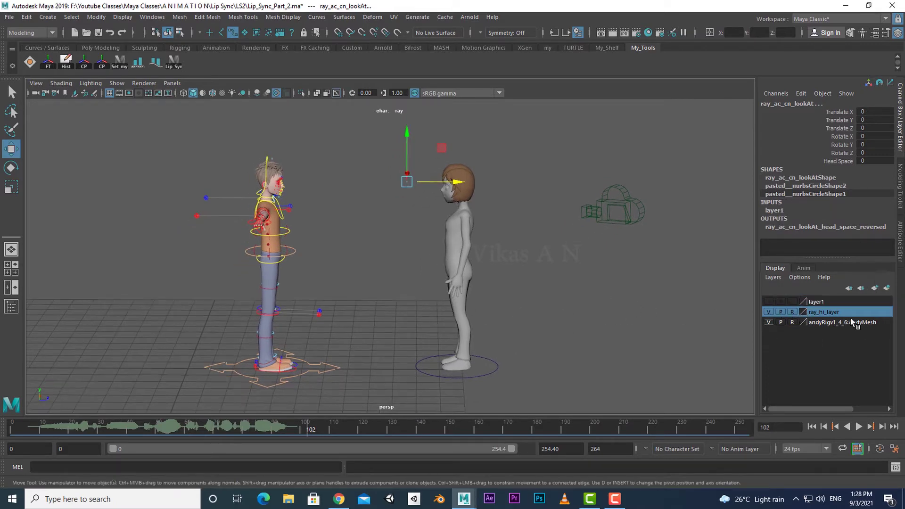
{"action": "double_click", "coordinate": [815, 302]}
{"action": "type", "text": "andy_cntrls"}
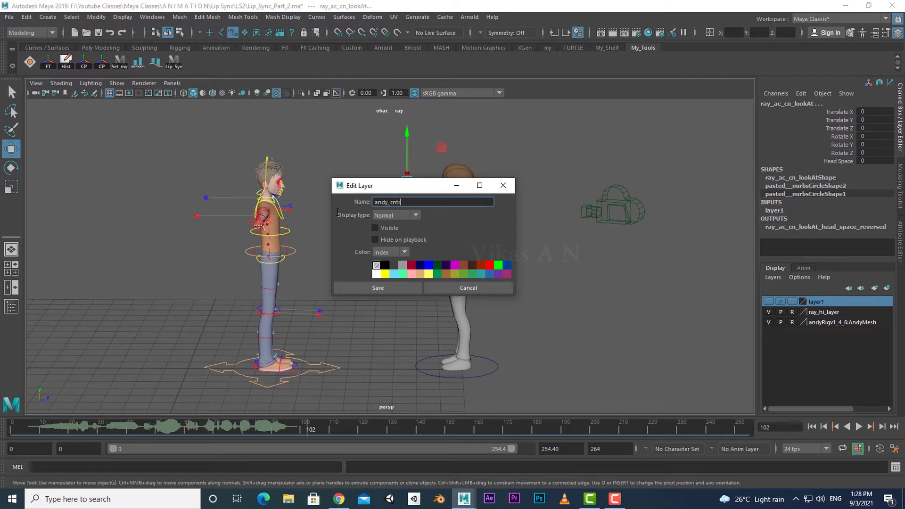
{"action": "left_click", "coordinate": [414, 289]}
{"action": "left_click_drag", "start_coordinate": [570, 340], "coordinate": [469, 395], "text": "alt"}
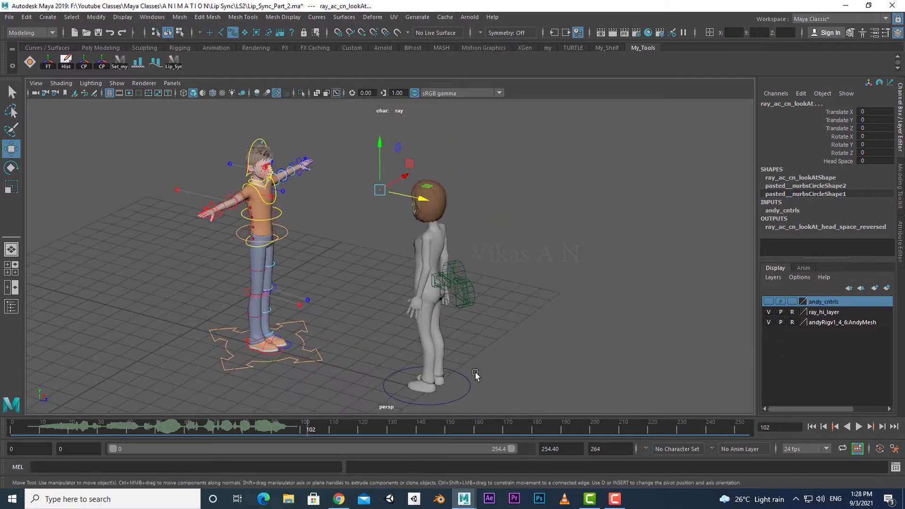
{"action": "left_click", "coordinate": [464, 396]}
Step: Restore the two-pane layout and slide Andy left into Shot_Cam's frame
{"action": "key", "text": "space"}
{"action": "left_click_drag", "start_coordinate": [566, 306], "coordinate": [522, 301]}
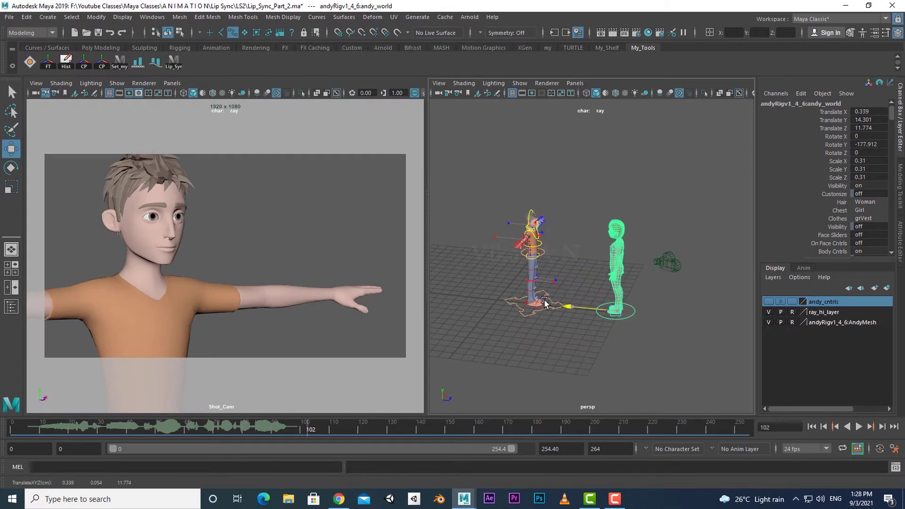
{"action": "left_click", "coordinate": [622, 346]}
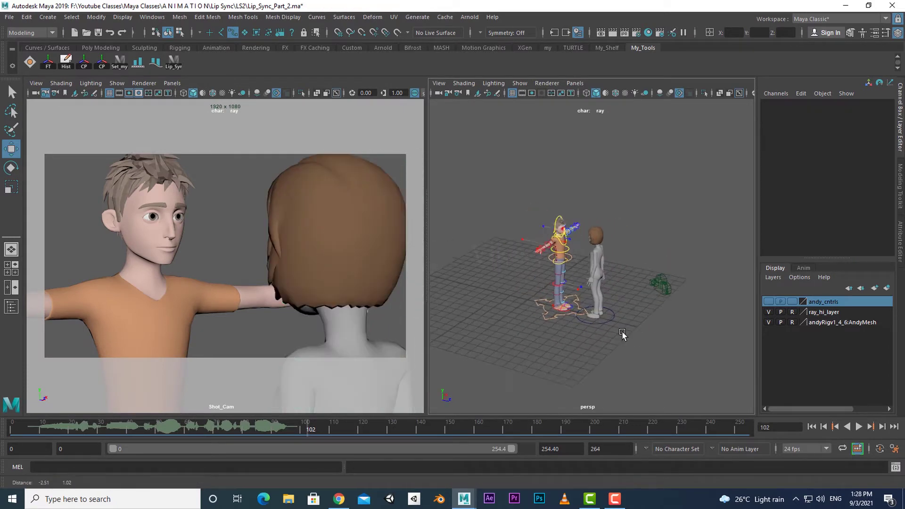
Step: Frame the perspective view on Ray's mouth-corner control and maximize the perspective pane
{"action": "left_click", "coordinate": [178, 64]}
{"action": "scroll", "coordinate": [589, 283], "scroll_direction": "up", "scroll_amount": 5}
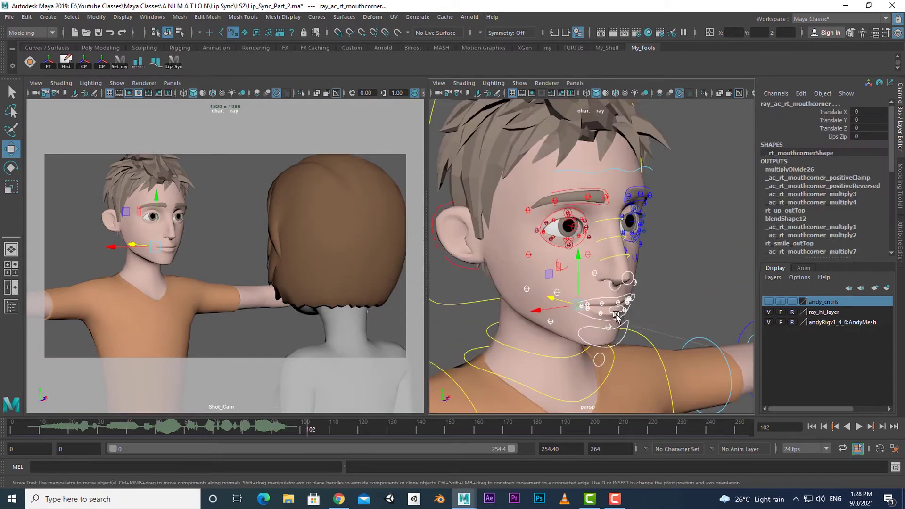
{"action": "key", "text": "f"}
{"action": "scroll", "coordinate": [587, 313], "scroll_direction": "down", "scroll_amount": 5}
{"action": "mouse_move", "coordinate": [612, 311]}
{"action": "left_mouse_down", "text": "alt"}
{"action": "mouse_move", "coordinate": [631, 315]}
{"action": "mouse_move", "coordinate": [533, 285]}
{"action": "left_mouse_up", "text": "alt"}
{"action": "key", "text": "q"}
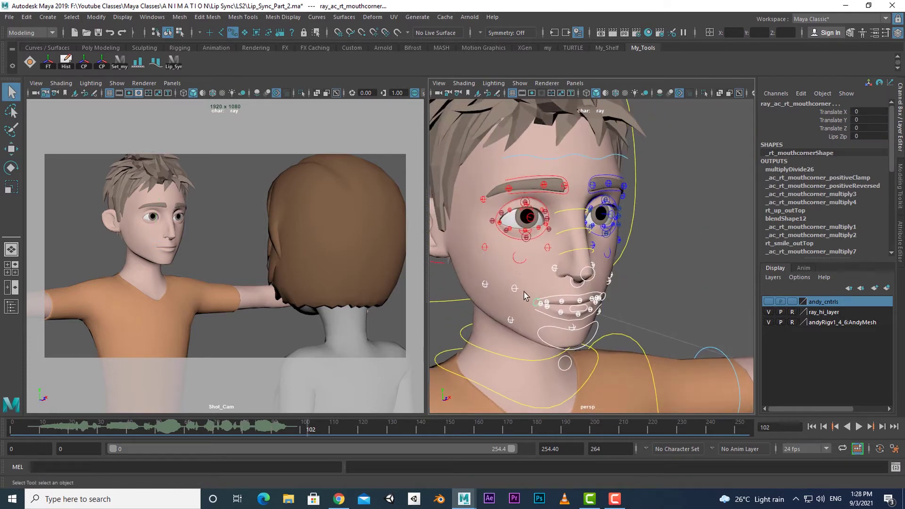
{"action": "scroll", "coordinate": [578, 322], "scroll_direction": "down", "scroll_amount": 3}
{"action": "scroll", "coordinate": [518, 306], "scroll_direction": "up", "scroll_amount": 8}
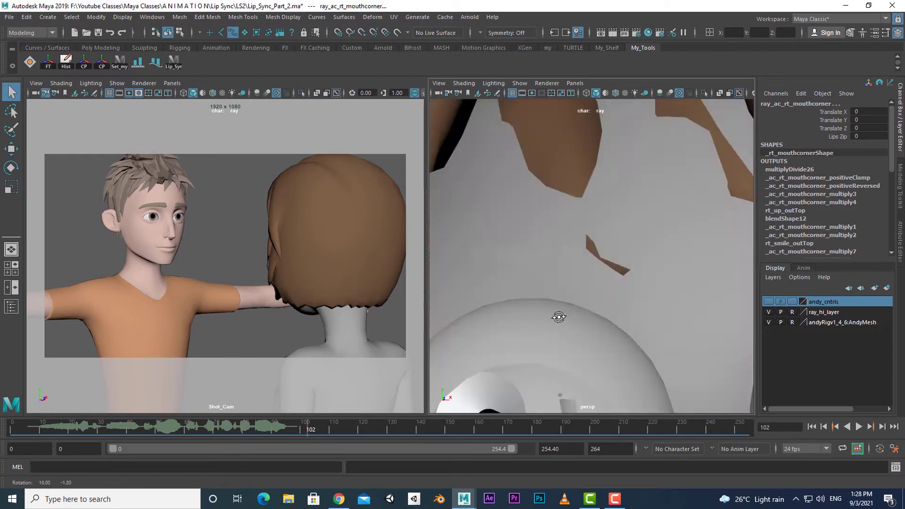
{"action": "scroll", "coordinate": [495, 315], "scroll_direction": "down", "scroll_amount": 5}
{"action": "key", "text": "space"}
Step: Orbit around Ray's face, checking wireframe and shaded display, and select his cheek controls
{"action": "mouse_move", "coordinate": [490, 300]}
{"action": "left_mouse_down", "text": "alt"}
{"action": "mouse_move", "coordinate": [500, 303]}
{"action": "mouse_move", "coordinate": [491, 317]}
{"action": "mouse_move", "coordinate": [426, 310]}
{"action": "mouse_move", "coordinate": [501, 311]}
{"action": "mouse_move", "coordinate": [452, 325]}
{"action": "mouse_move", "coordinate": [490, 331]}
{"action": "mouse_move", "coordinate": [441, 333]}
{"action": "mouse_move", "coordinate": [374, 319]}
{"action": "left_mouse_up", "text": "alt"}
{"action": "key", "text": "4"}
{"action": "key", "text": "5"}
{"action": "left_click", "coordinate": [297, 266]}
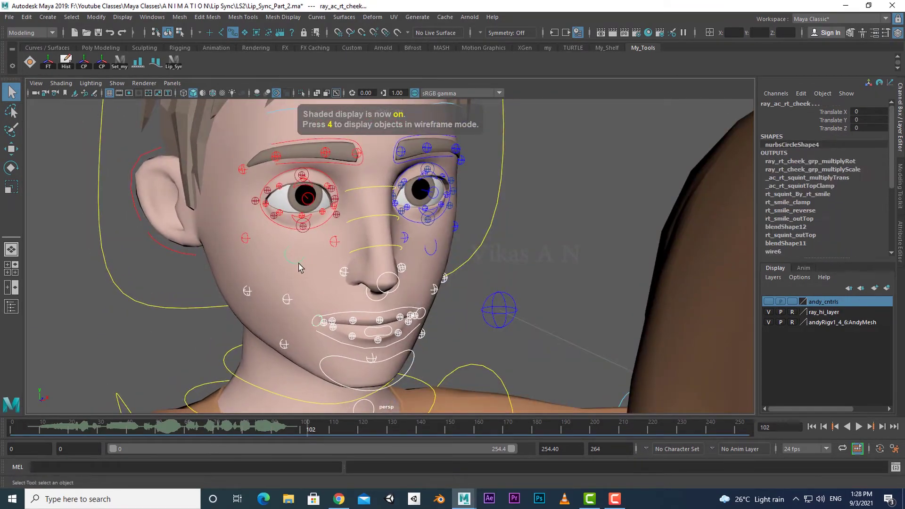
{"action": "mouse_move", "coordinate": [298, 265]}
{"action": "left_mouse_down", "text": "alt"}
{"action": "mouse_move", "coordinate": [232, 253]}
{"action": "mouse_move", "coordinate": [368, 268]}
{"action": "left_mouse_up", "text": "alt"}
{"action": "left_click", "coordinate": [289, 227]}
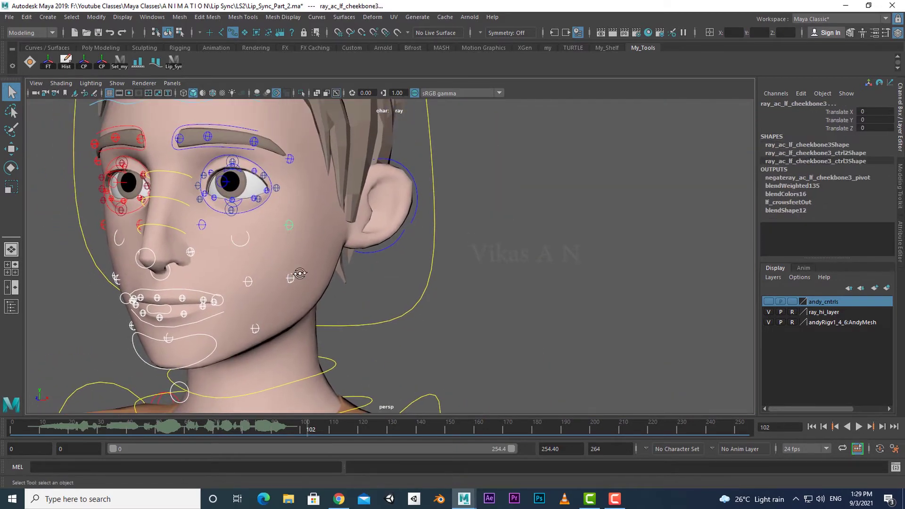
{"action": "left_click_drag", "start_coordinate": [300, 273], "coordinate": [366, 273], "text": "alt"}
{"action": "left_click", "coordinate": [445, 222]}
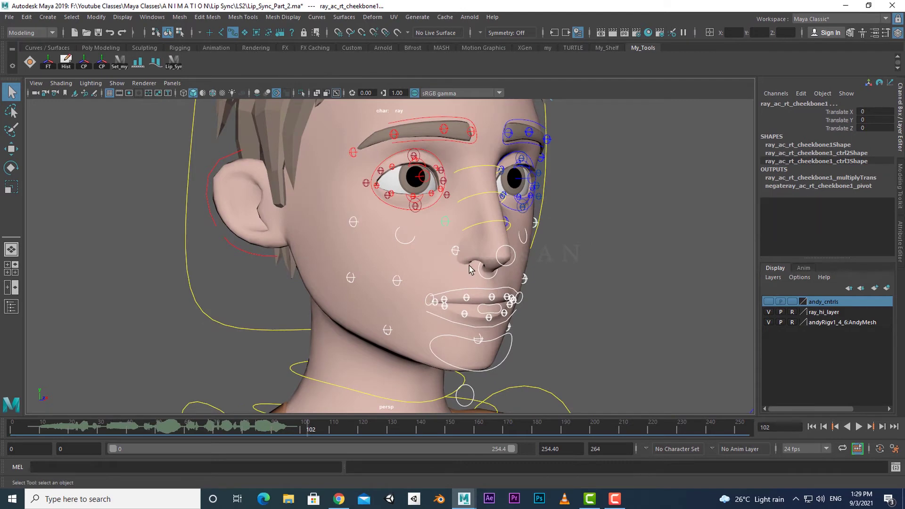
Step: Select the left cheekbone and nose controls, orbiting back to a front view of the face
{"action": "left_click_drag", "start_coordinate": [446, 222], "coordinate": [386, 266], "text": "alt"}
{"action": "left_click", "coordinate": [174, 233]}
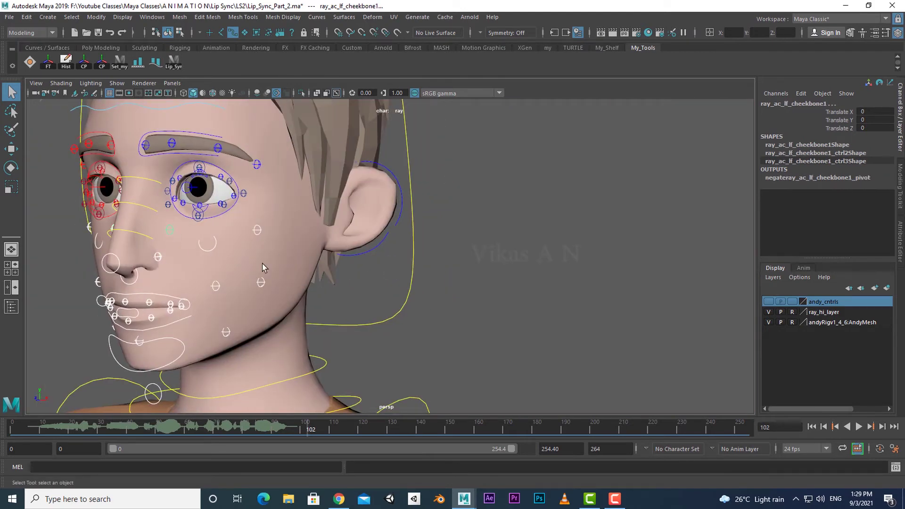
{"action": "left_click_drag", "start_coordinate": [262, 264], "coordinate": [312, 282], "text": "alt"}
{"action": "left_click", "coordinate": [206, 255]}
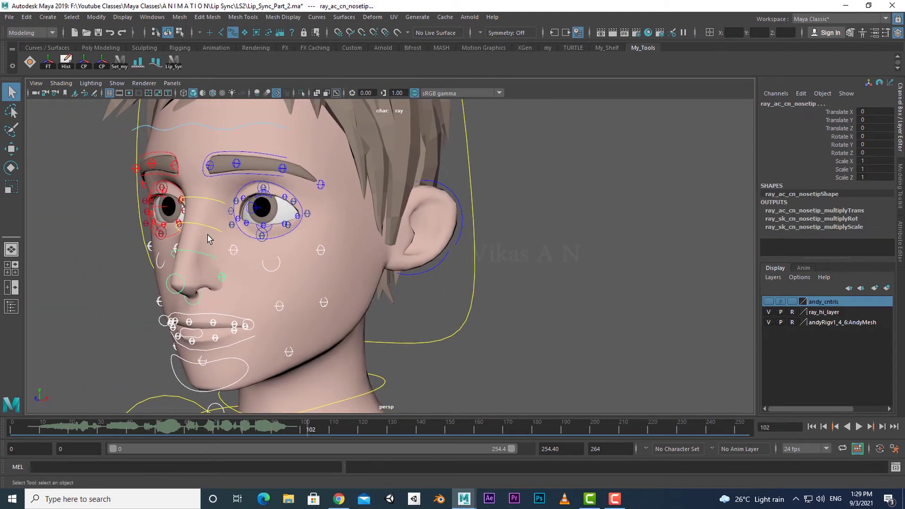
{"action": "left_click_drag", "start_coordinate": [254, 280], "coordinate": [389, 295], "text": "alt"}
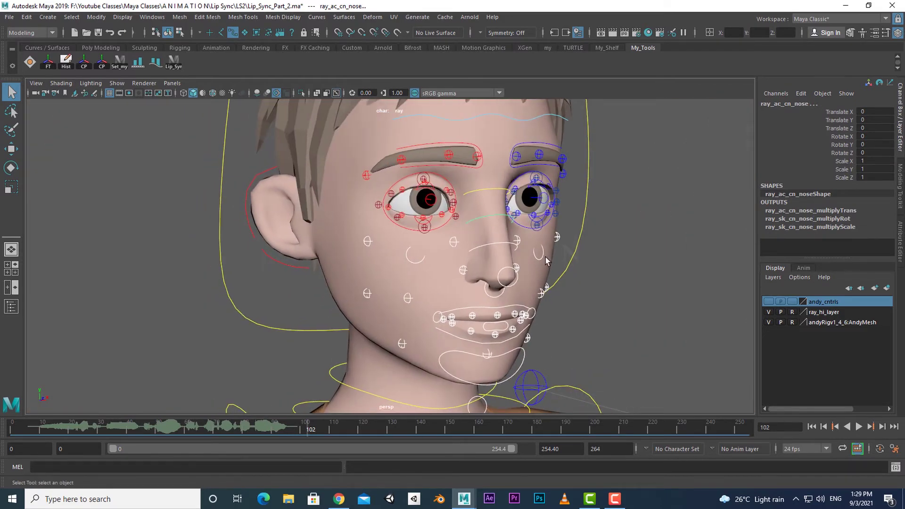
{"action": "middle_click_drag", "start_coordinate": [545, 260], "coordinate": [530, 262], "text": "alt"}
{"action": "left_click_drag", "start_coordinate": [522, 372], "coordinate": [409, 319], "text": "alt"}
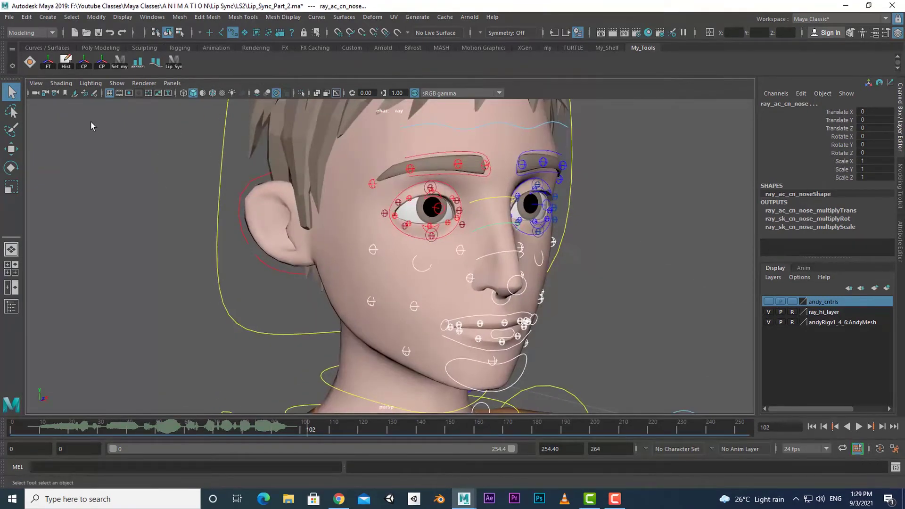
{"action": "left_click", "coordinate": [47, 18]}
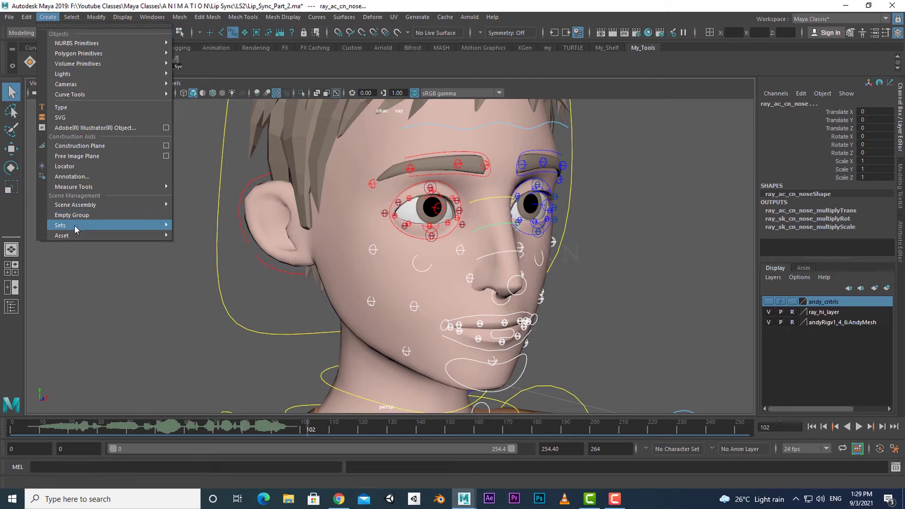
Step: Save the selected face controls as quick select set Lip_Sync_New with a shelf button
{"action": "mouse_move", "coordinate": [71, 225]}
{"action": "left_click", "coordinate": [207, 252]}
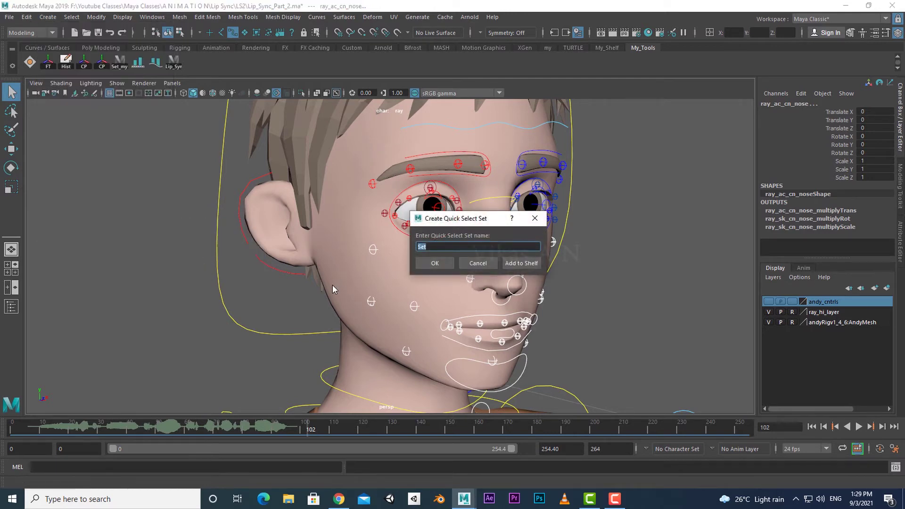
{"action": "type", "text": "Lip_S"}
{"action": "type", "text": "yn"}
{"action": "type", "text": "c_New"}
{"action": "left_click", "coordinate": [532, 271]}
Step: Deselect, then reselect the face controls using the new Lip_Sync_New shelf button
{"action": "right_click", "coordinate": [173, 62]}
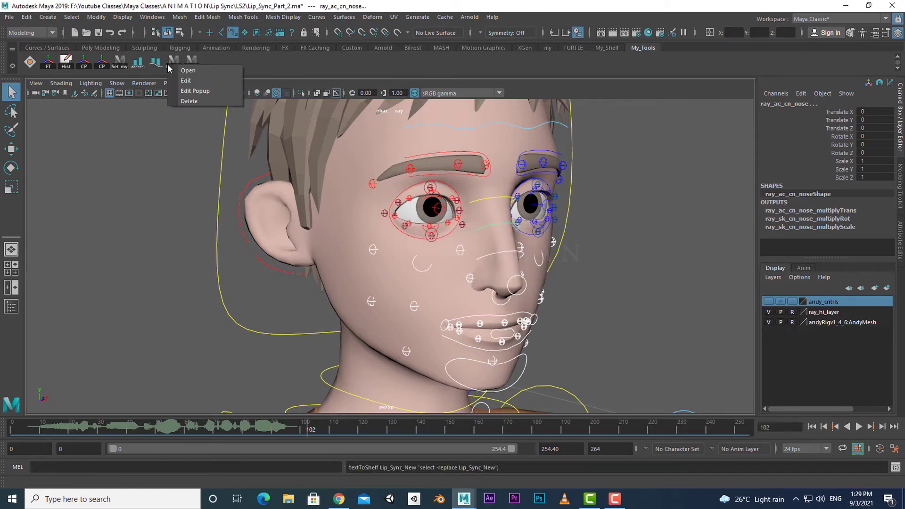
{"action": "left_click", "coordinate": [591, 324]}
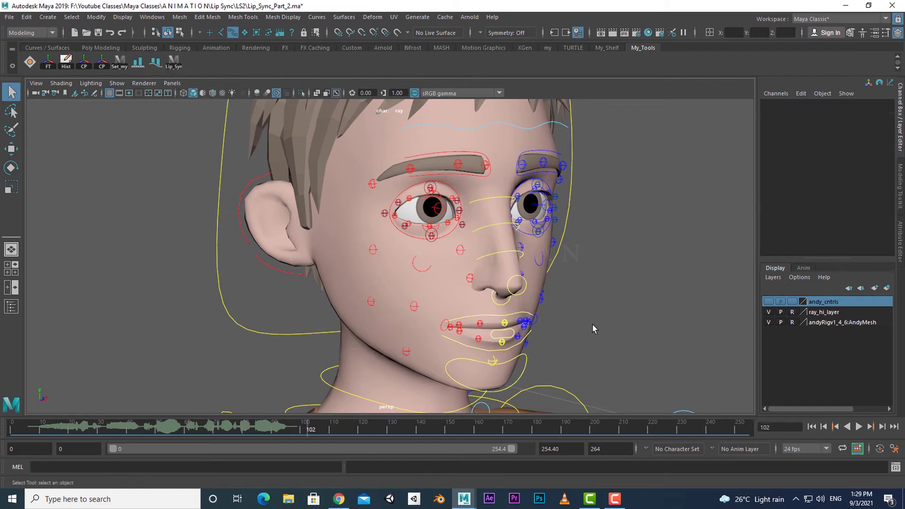
{"action": "left_click", "coordinate": [176, 65]}
{"action": "scroll", "coordinate": [409, 316], "scroll_direction": "down", "scroll_amount": 3}
{"action": "mouse_move", "coordinate": [410, 315]}
{"action": "left_mouse_down", "text": "alt"}
{"action": "mouse_move", "coordinate": [423, 315]}
{"action": "mouse_move", "coordinate": [253, 171]}
{"action": "left_mouse_up", "text": "alt"}
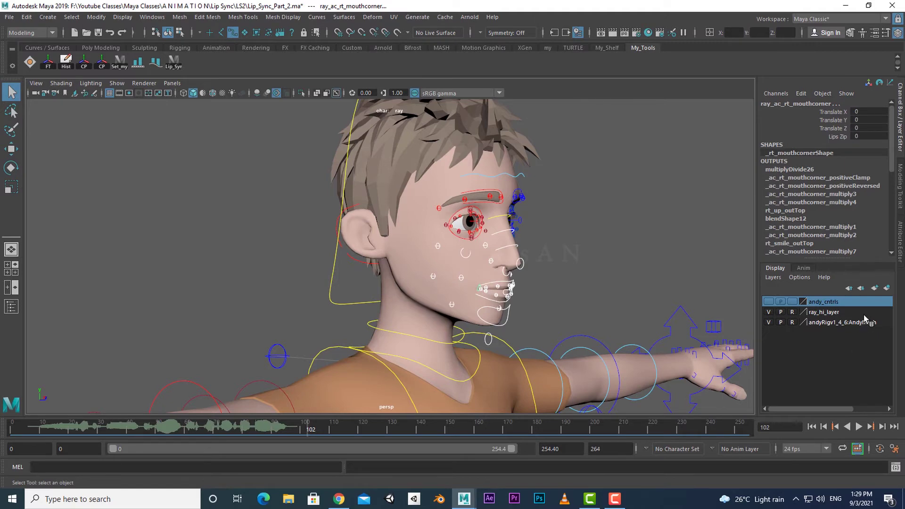
Step: Put Ray's face controls on a new display layer and hide that layer
{"action": "left_click", "coordinate": [886, 287]}
{"action": "left_click", "coordinate": [769, 302]}
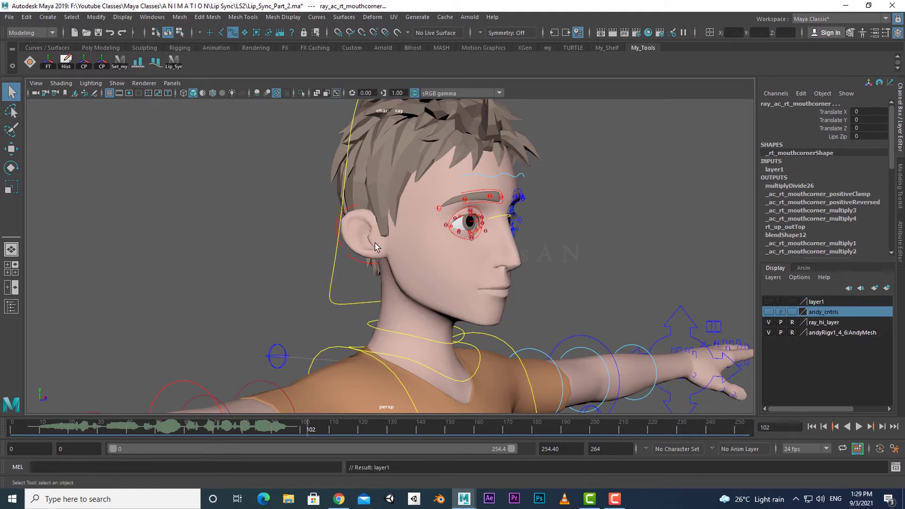
{"action": "scroll", "coordinate": [408, 278], "scroll_direction": "down", "scroll_amount": 5}
{"action": "left_click_drag", "start_coordinate": [408, 279], "coordinate": [424, 283], "text": "alt"}
Step: Marquee-select Ray's rig controls and save them as quick select set Ray_Ctrls on the shelf
{"action": "left_click_drag", "start_coordinate": [285, 140], "coordinate": [464, 367]}
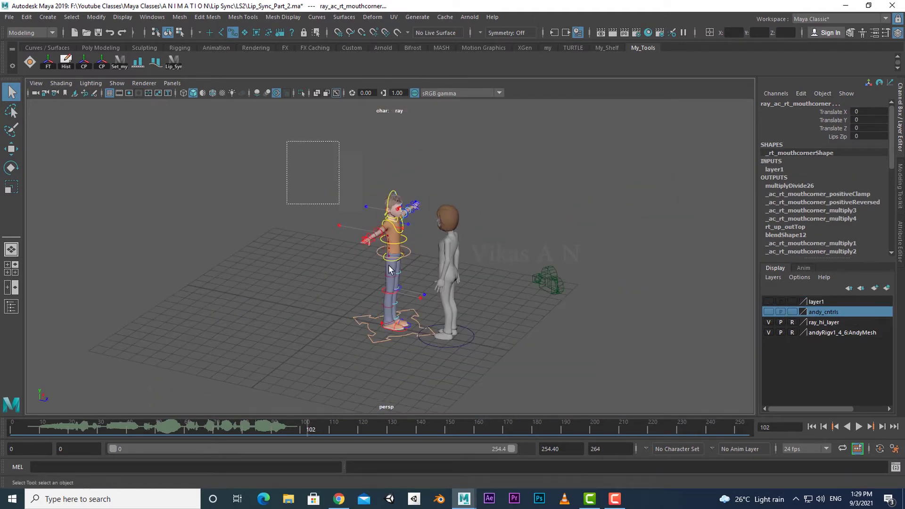
{"action": "scroll", "coordinate": [475, 372], "scroll_direction": "up", "scroll_amount": 3}
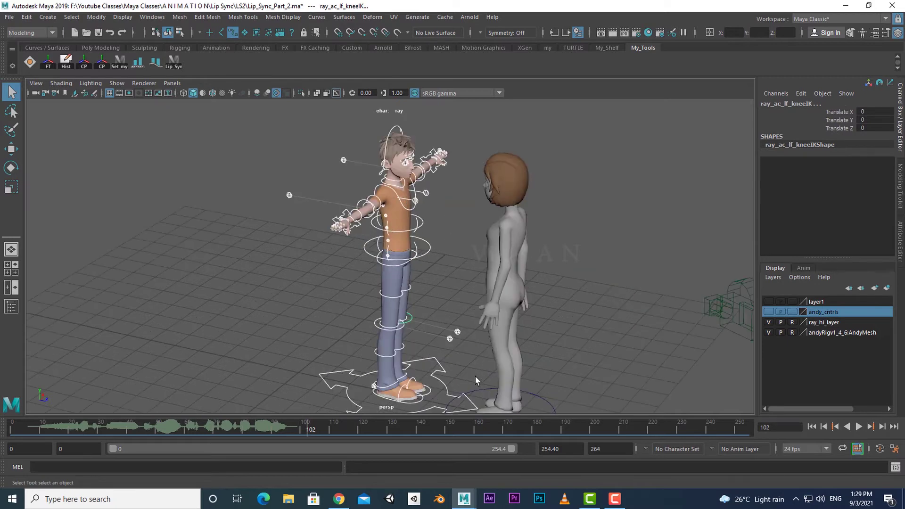
{"action": "left_click", "coordinate": [48, 17]}
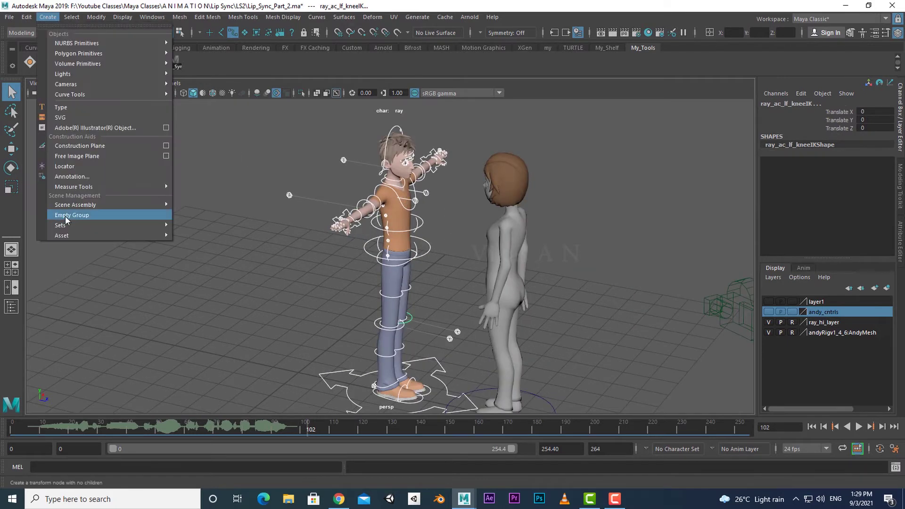
{"action": "left_click", "coordinate": [212, 254]}
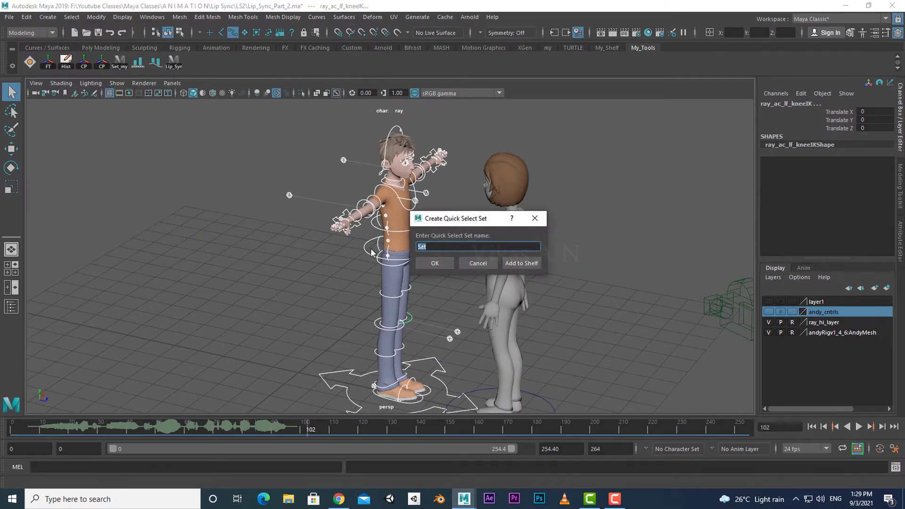
{"action": "type", "text": "Ra"}
{"action": "type", "text": "y_"}
{"action": "type", "text": "trls"}
{"action": "left_click", "coordinate": [521, 263]}
{"action": "left_click", "coordinate": [618, 314]}
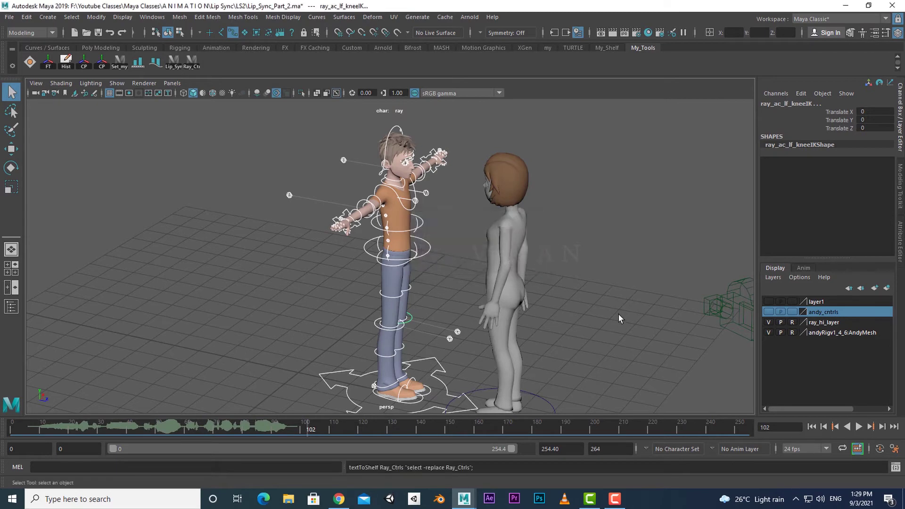
Step: Select Ray's controls with the shelf set buttons and orbit in closer around his face
{"action": "left_click", "coordinate": [174, 61]}
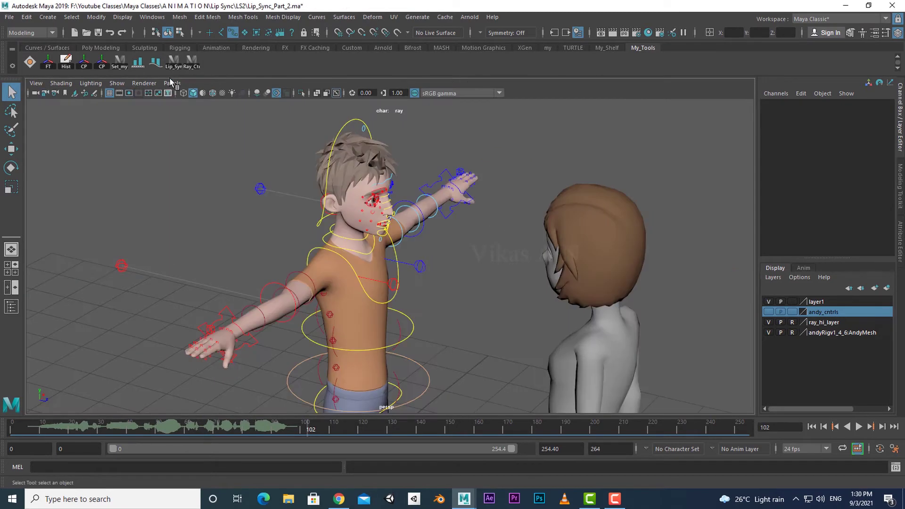
{"action": "left_click", "coordinate": [191, 61]}
{"action": "scroll", "coordinate": [451, 323], "scroll_direction": "down", "scroll_amount": 3}
{"action": "left_click_drag", "start_coordinate": [402, 319], "coordinate": [414, 322], "text": "alt"}
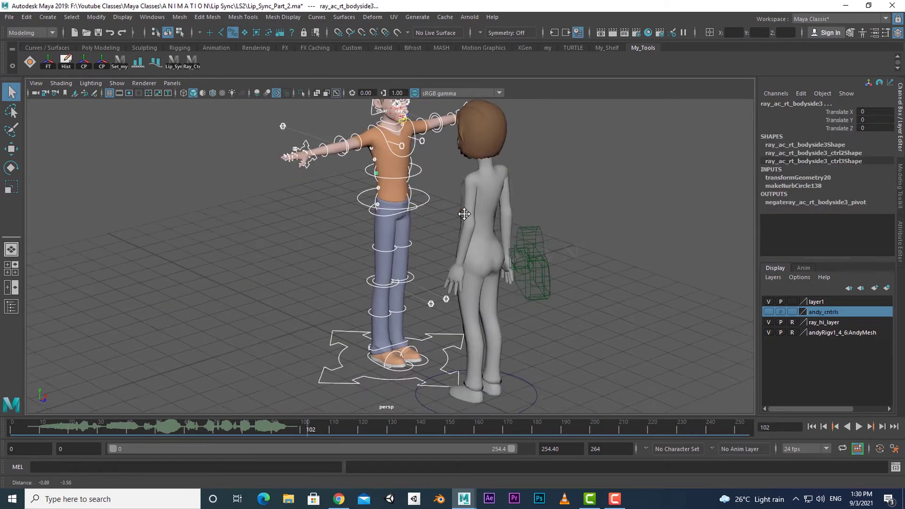
{"action": "scroll", "coordinate": [414, 322], "scroll_direction": "up", "scroll_amount": 2}
{"action": "left_click", "coordinate": [175, 66]}
{"action": "scroll", "coordinate": [354, 256], "scroll_direction": "up", "scroll_amount": 3}
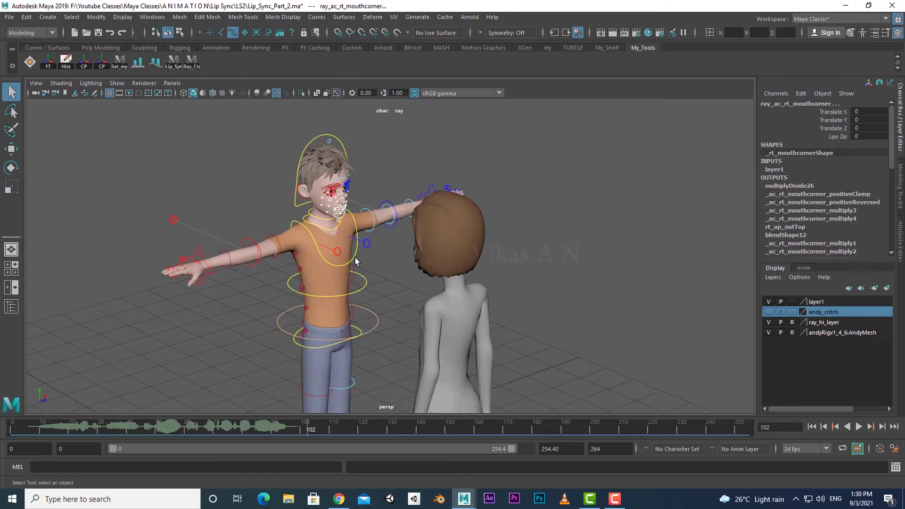
{"action": "left_click_drag", "start_coordinate": [355, 256], "coordinate": [386, 243], "text": "alt"}
{"action": "scroll", "coordinate": [398, 305], "scroll_direction": "up", "scroll_amount": 2}
{"action": "scroll", "coordinate": [353, 275], "scroll_direction": "up", "scroll_amount": 2}
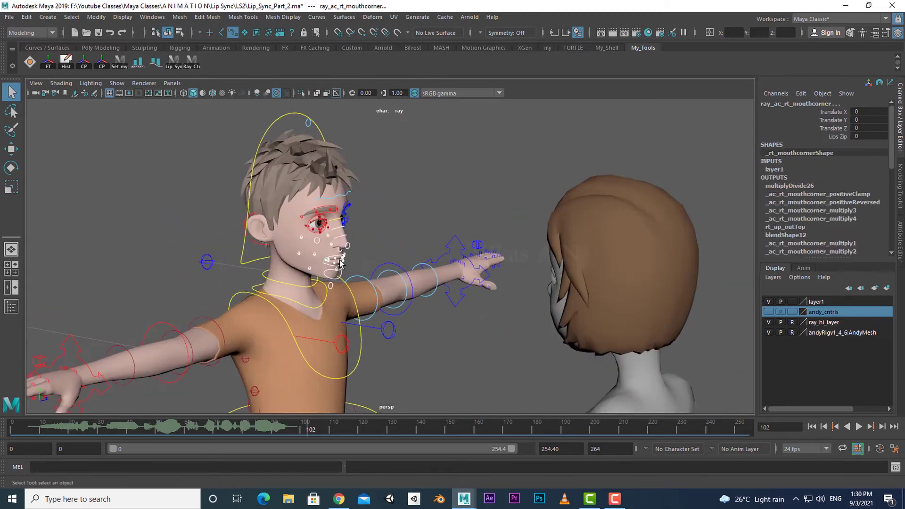
{"action": "scroll", "coordinate": [352, 276], "scroll_direction": "up", "scroll_amount": 1}
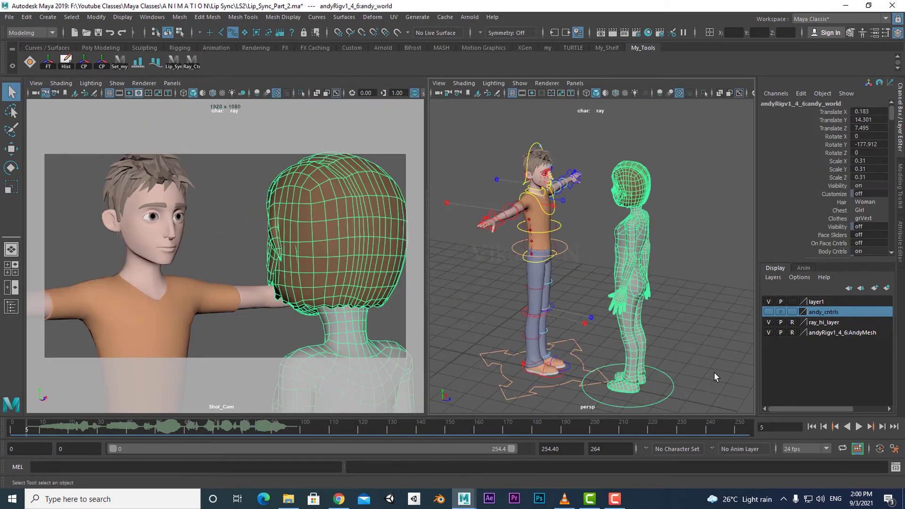
Step: Put Andy on a new display layer and hide it from both views
{"action": "left_click", "coordinate": [886, 287]}
{"action": "left_click", "coordinate": [768, 302]}
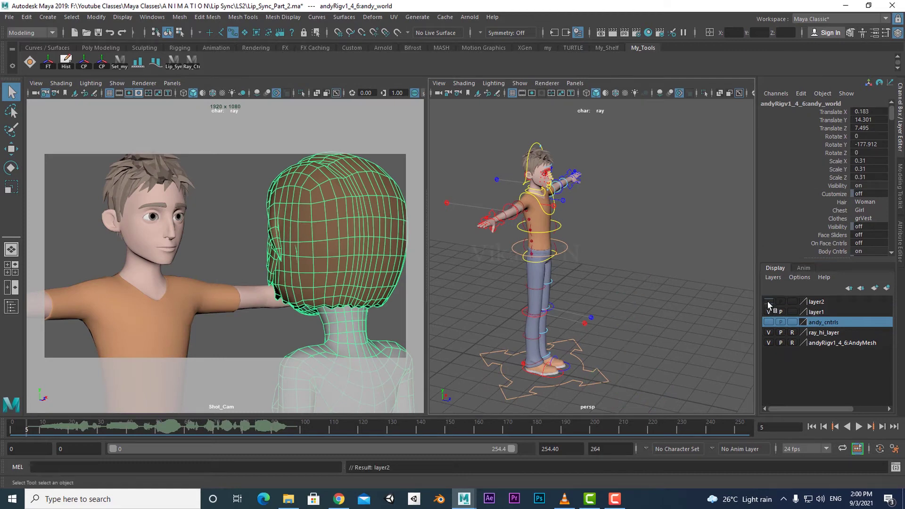
{"action": "mouse_move", "coordinate": [618, 341]}
{"action": "left_mouse_down", "text": "alt"}
{"action": "mouse_move", "coordinate": [589, 348]}
{"action": "mouse_move", "coordinate": [626, 342]}
{"action": "mouse_move", "coordinate": [610, 330]}
{"action": "left_mouse_up", "text": "alt"}
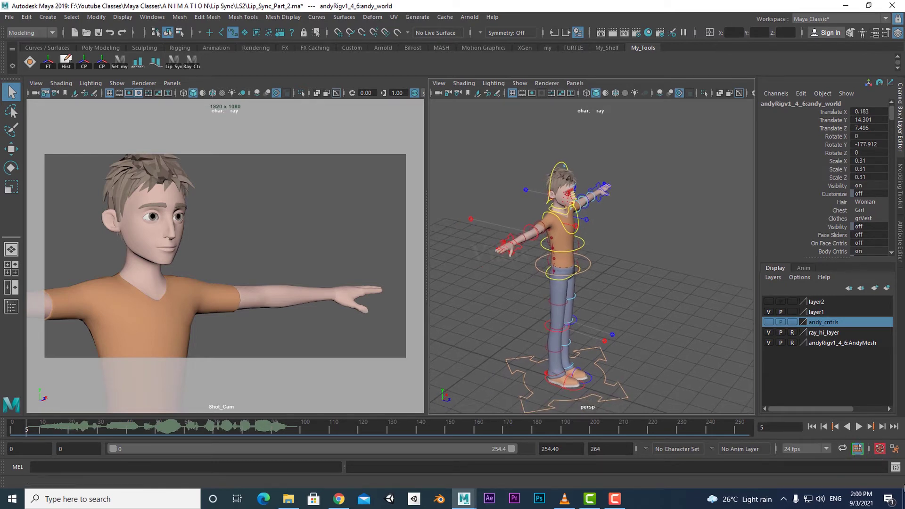
{"action": "left_click", "coordinate": [894, 450]}
Step: Set default in tangent to Linear and default out tangent to Stepped, then save preferences
{"action": "left_click_drag", "start_coordinate": [460, 154], "coordinate": [442, 144]}
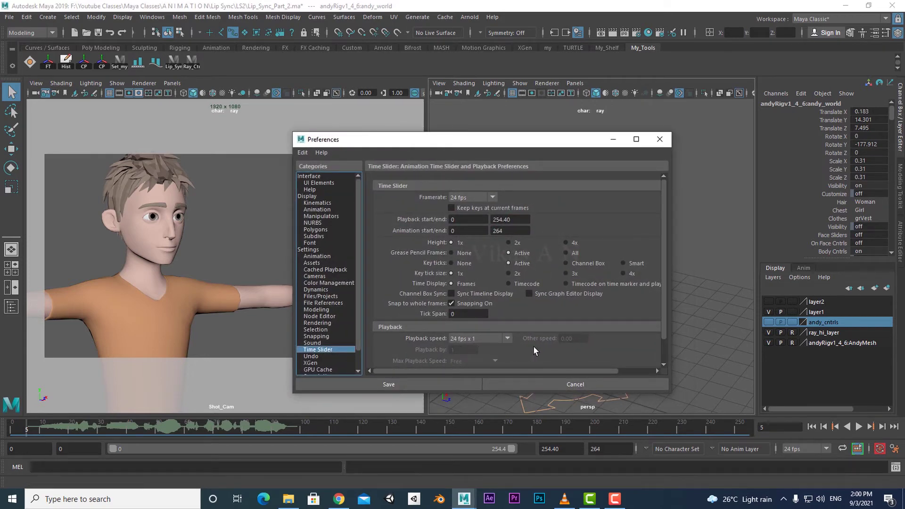
{"action": "left_click", "coordinate": [316, 256]}
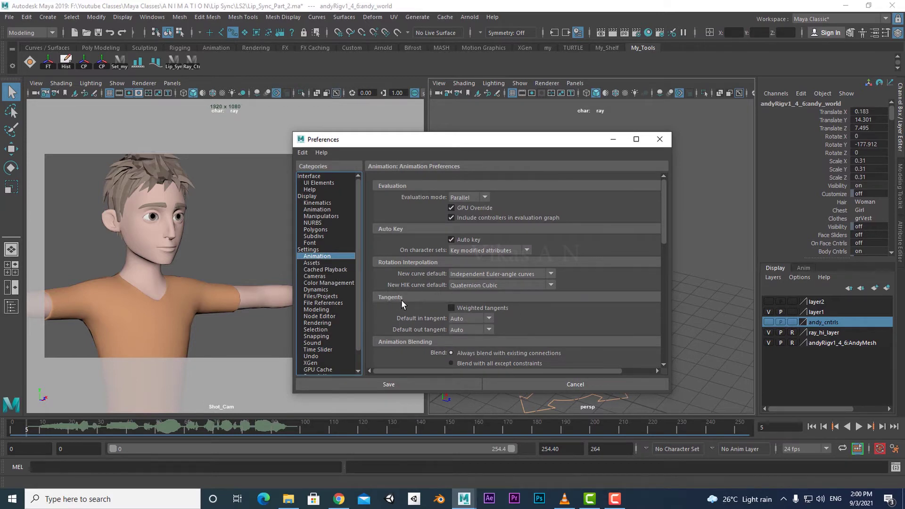
{"action": "left_click", "coordinate": [465, 333]}
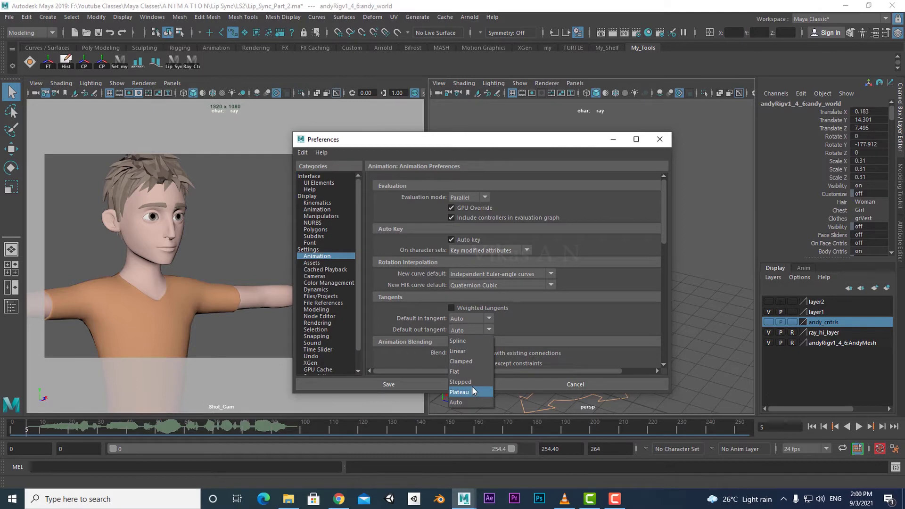
{"action": "left_click", "coordinate": [464, 382]}
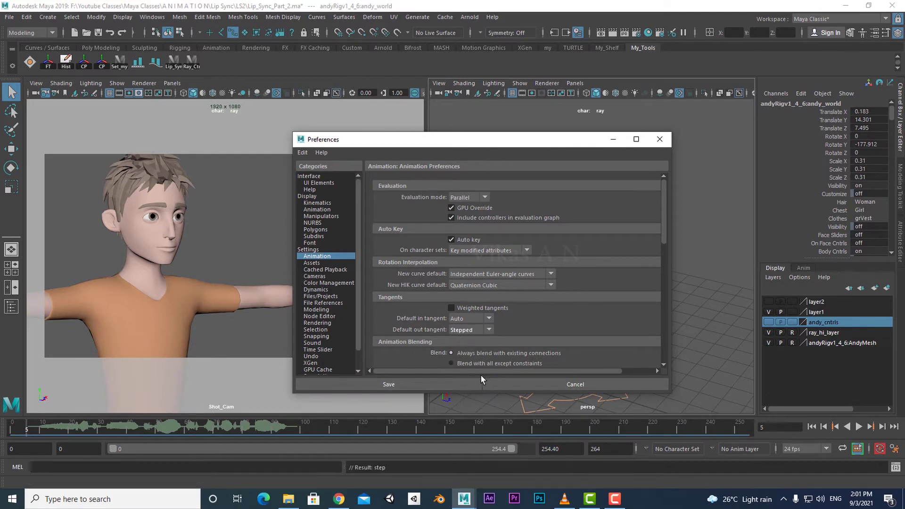
{"action": "left_click", "coordinate": [480, 318]}
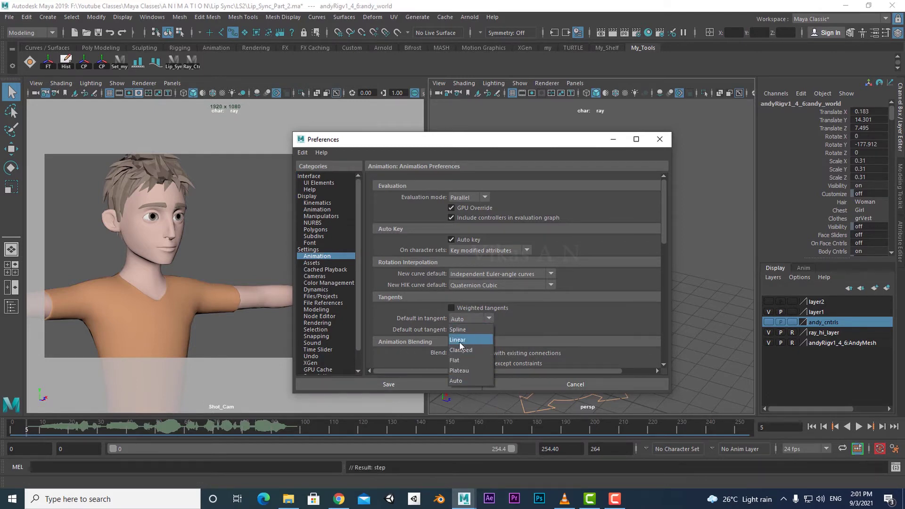
{"action": "left_click", "coordinate": [459, 341]}
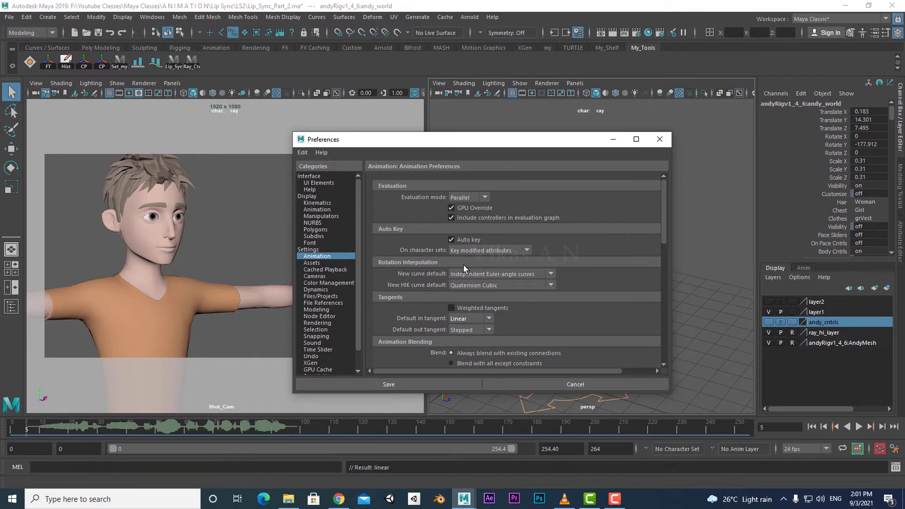
{"action": "left_click", "coordinate": [415, 383]}
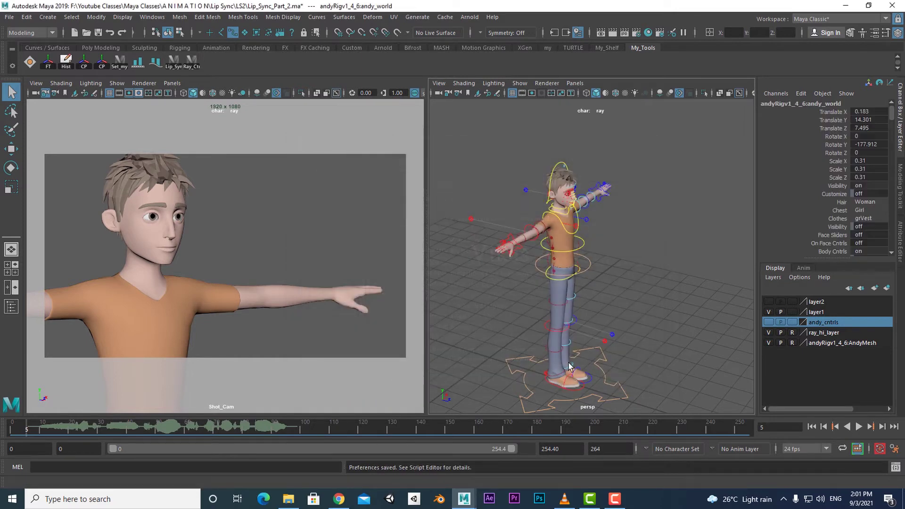
{"action": "right_click_drag", "start_coordinate": [627, 320], "coordinate": [627, 331], "text": "alt"}
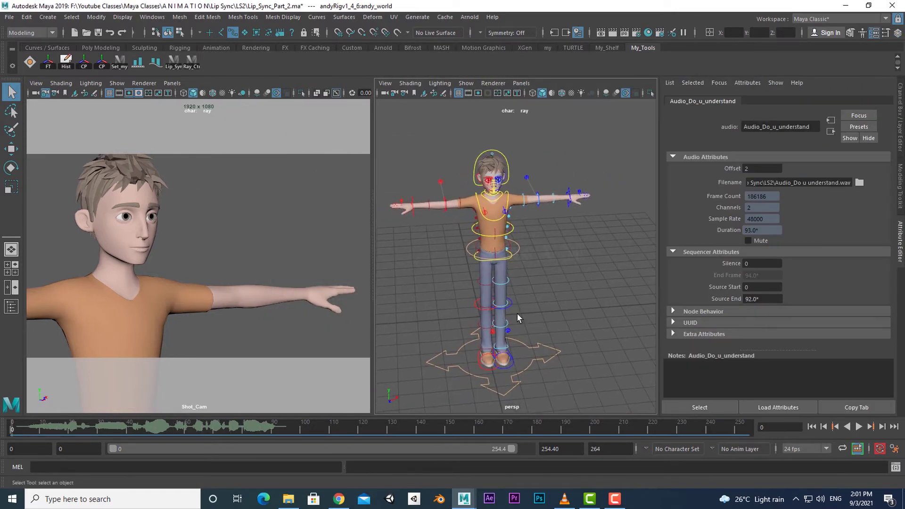
Step: Set the start frame to 1 and trim the playback range end to about frame 95
{"action": "left_click", "coordinate": [538, 346]}
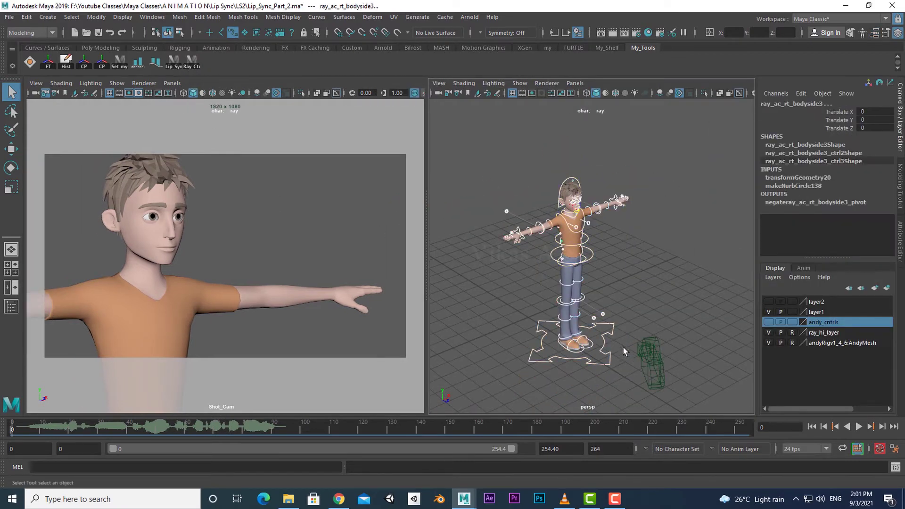
{"action": "right_click_drag", "start_coordinate": [537, 347], "coordinate": [546, 351], "text": "alt"}
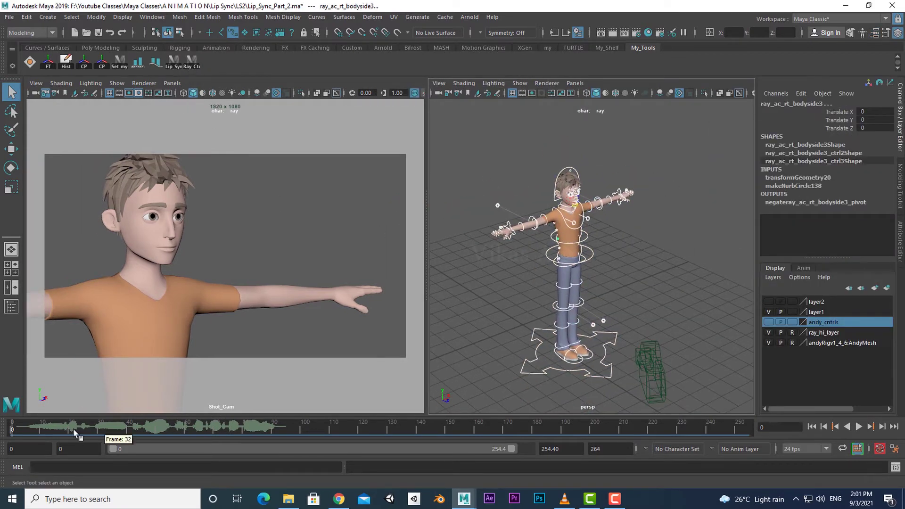
{"action": "double_click", "coordinate": [33, 450]}
{"action": "type", "text": "1"}
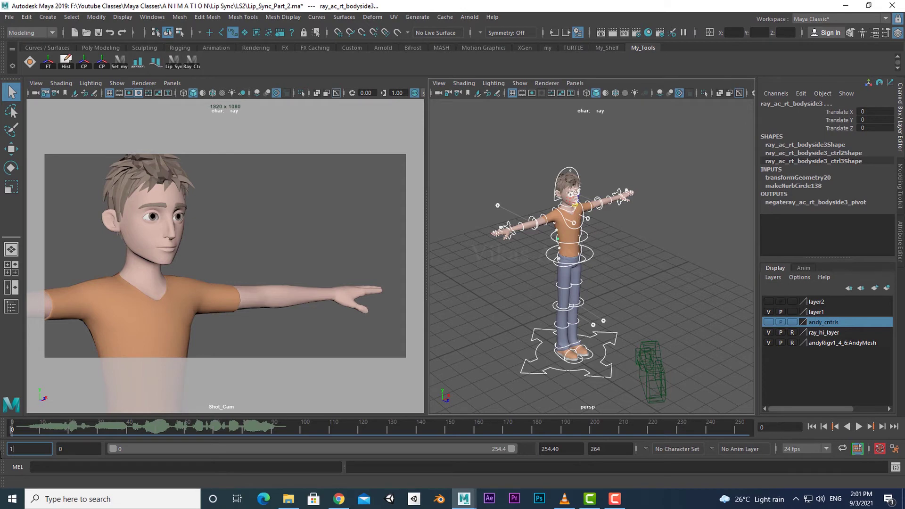
{"action": "left_click", "coordinate": [82, 449]}
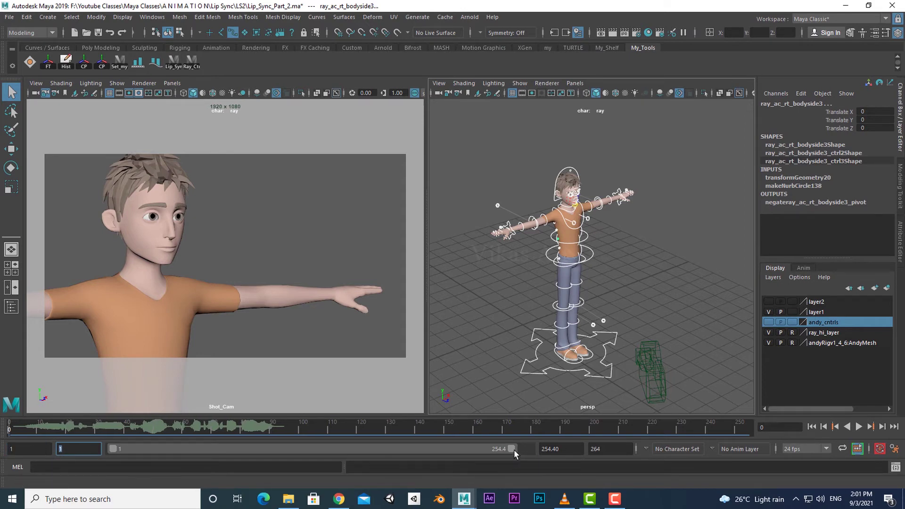
{"action": "mouse_move", "coordinate": [512, 448]}
{"action": "left_mouse_down"}
{"action": "mouse_move", "coordinate": [282, 455]}
{"action": "mouse_move", "coordinate": [252, 464]}
{"action": "left_mouse_up"}
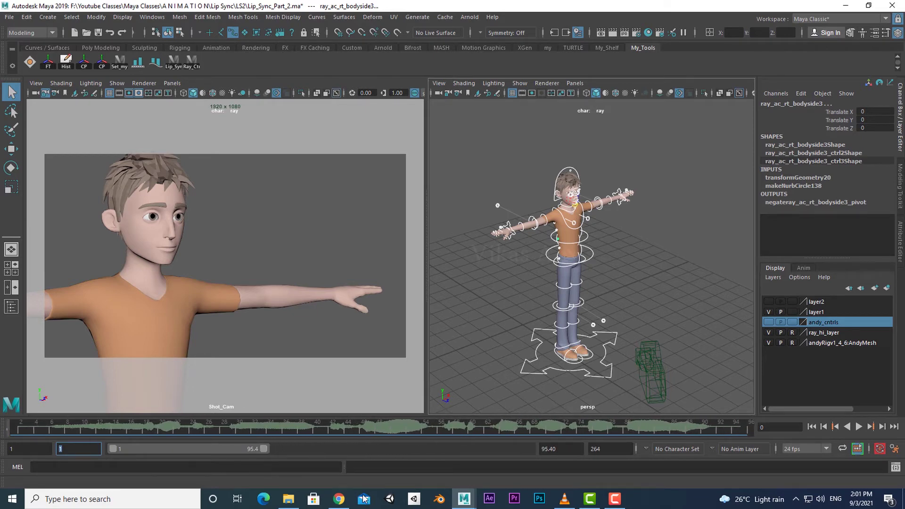
{"action": "key", "text": "Tab"}
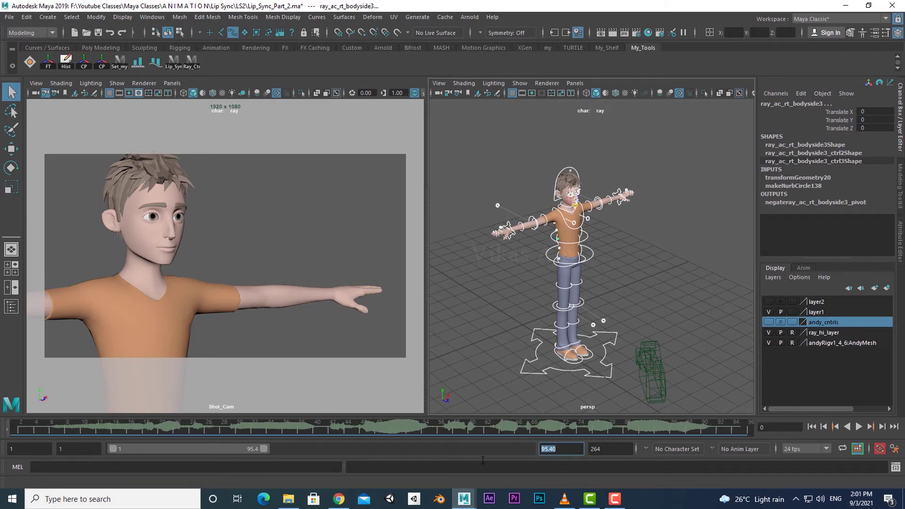
{"action": "type", "text": "96"}
{"action": "key", "text": "Return"}
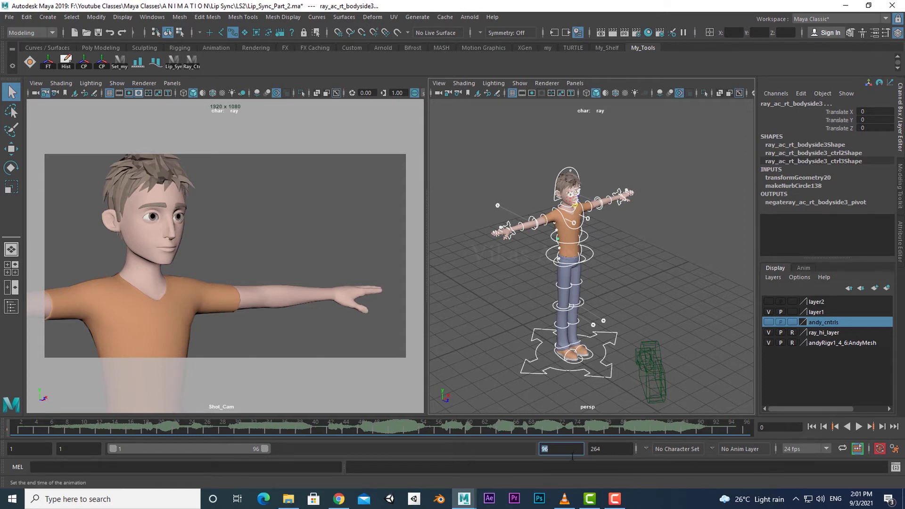
{"action": "key", "text": "Tab"}
{"action": "type", "text": "96"}
{"action": "key", "text": "Return"}
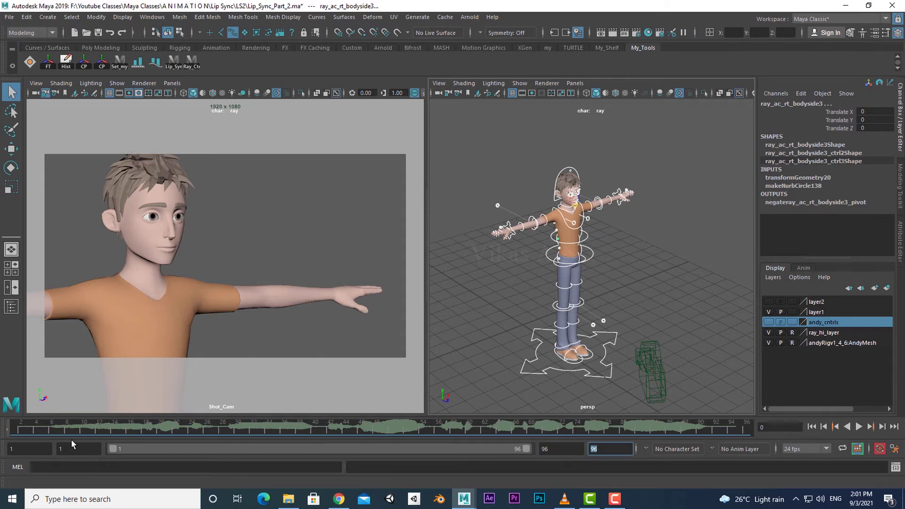
{"action": "key", "text": "alt+v"}
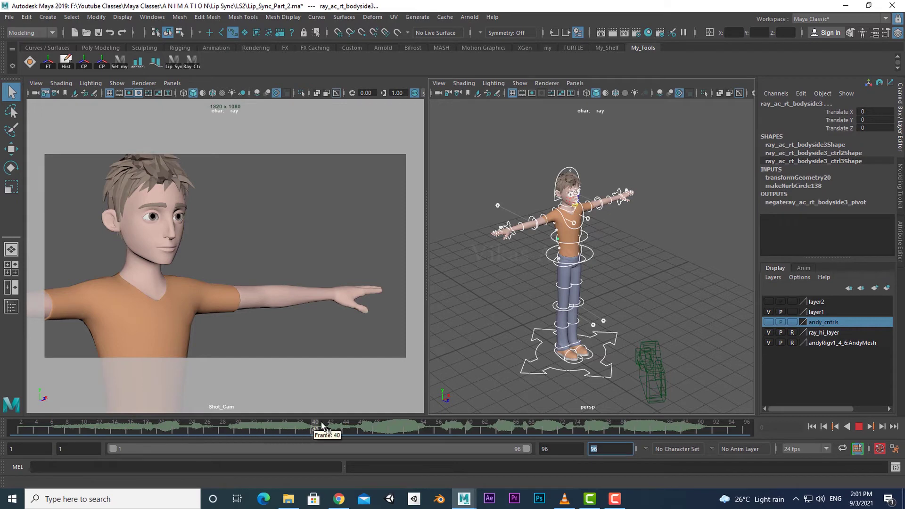
{"action": "left_click", "coordinate": [13, 428]}
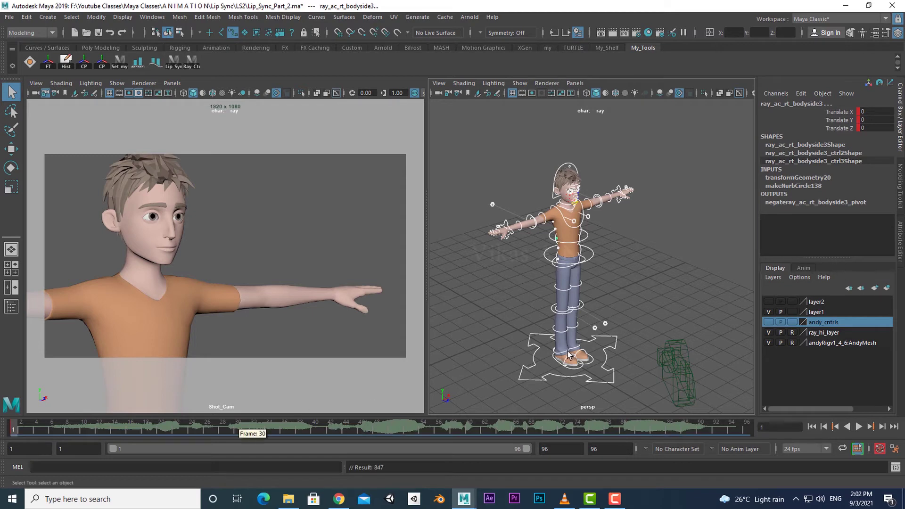
{"action": "left_click_drag", "start_coordinate": [490, 240], "coordinate": [505, 235], "text": "alt"}
{"action": "left_click_drag", "start_coordinate": [581, 348], "coordinate": [615, 245], "text": "alt"}
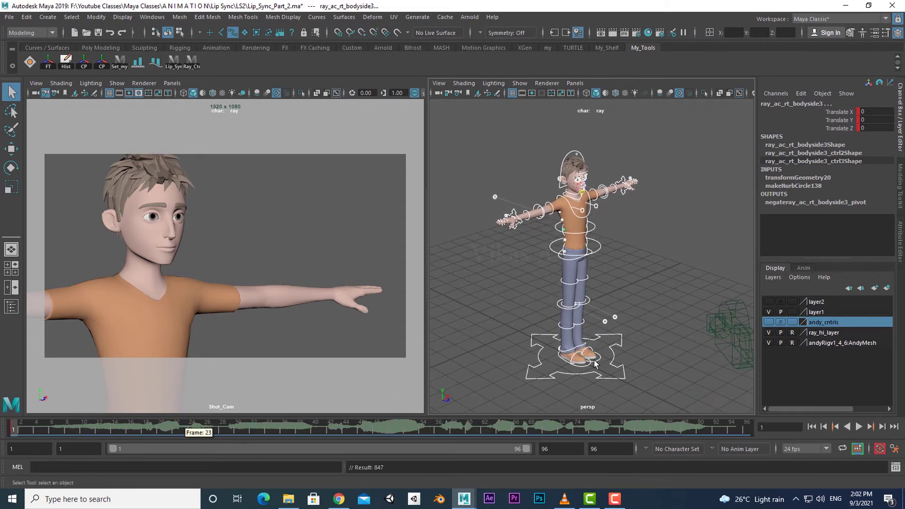
{"action": "left_click_drag", "start_coordinate": [595, 363], "coordinate": [637, 332], "text": "alt"}
{"action": "left_click", "coordinate": [651, 309]}
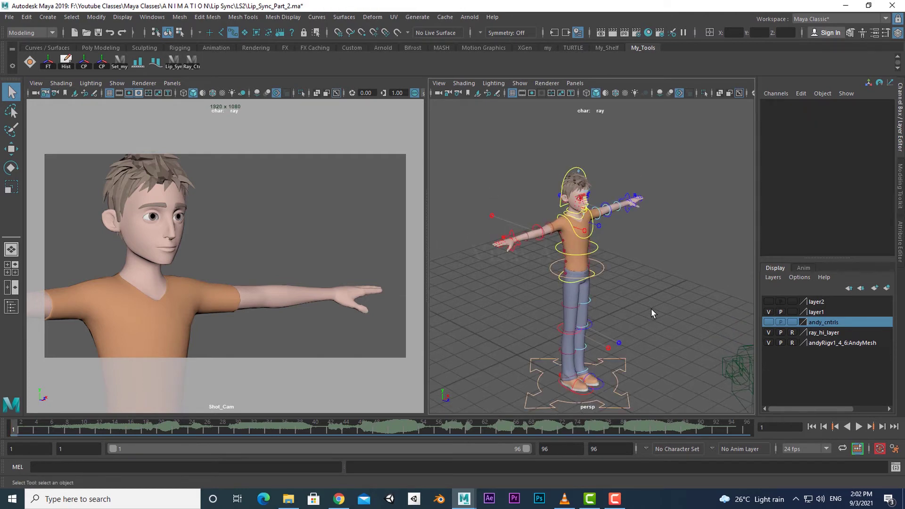
{"action": "left_click", "coordinate": [564, 498]}
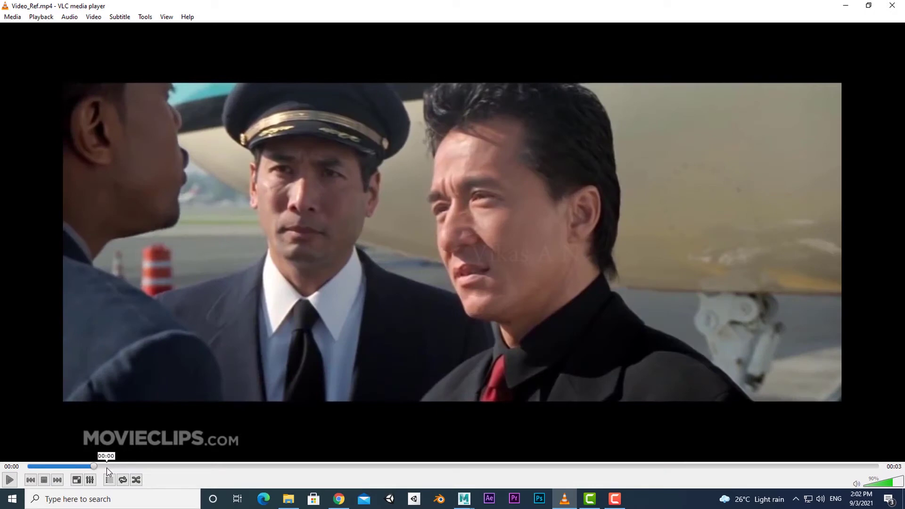
{"action": "left_click_drag", "start_coordinate": [107, 468], "coordinate": [147, 467]}
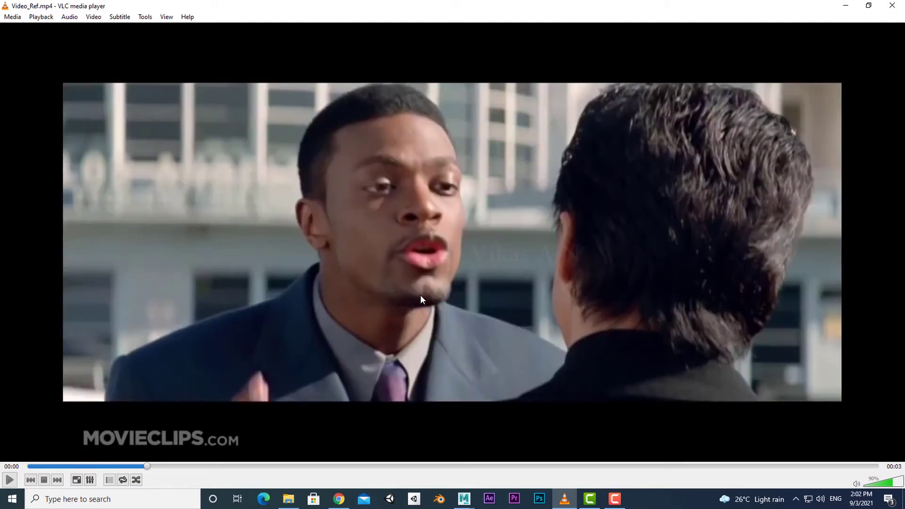
{"action": "left_click", "coordinate": [570, 499]}
Step: Lower Ray's right hand IK control and switch the move tool to object axes
{"action": "scroll", "coordinate": [622, 307], "scroll_direction": "up", "scroll_amount": 3}
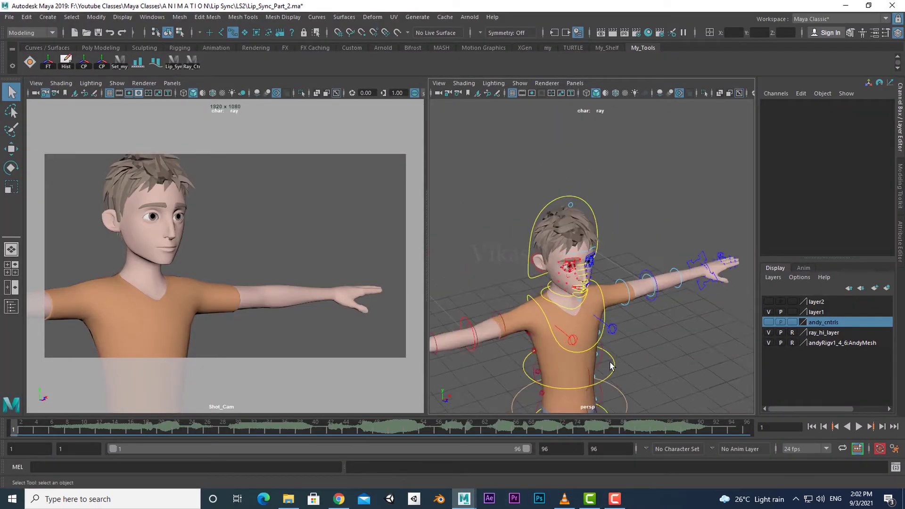
{"action": "scroll", "coordinate": [609, 360], "scroll_direction": "up", "scroll_amount": 2}
{"action": "left_click_drag", "start_coordinate": [575, 327], "coordinate": [542, 283], "text": "alt"}
{"action": "left_click", "coordinate": [444, 258]}
{"action": "key", "text": "w"}
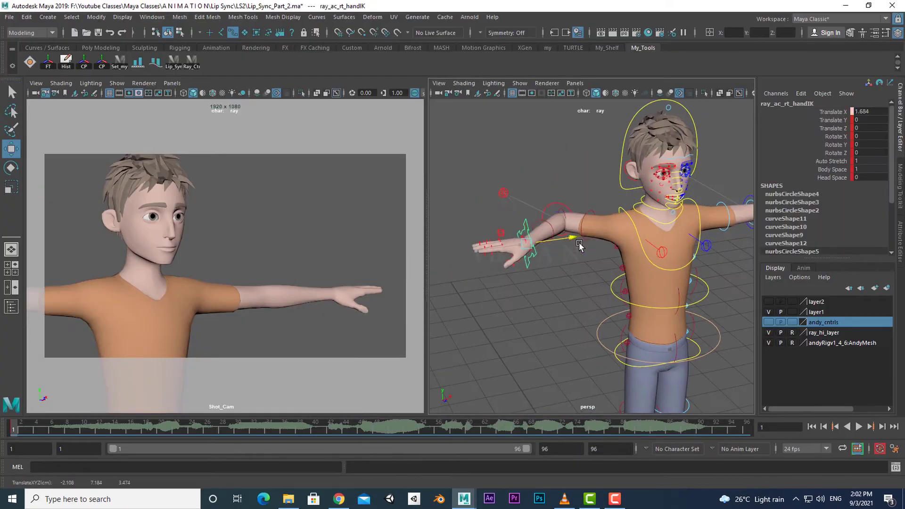
{"action": "left_click_drag", "start_coordinate": [450, 259], "coordinate": [534, 257]}
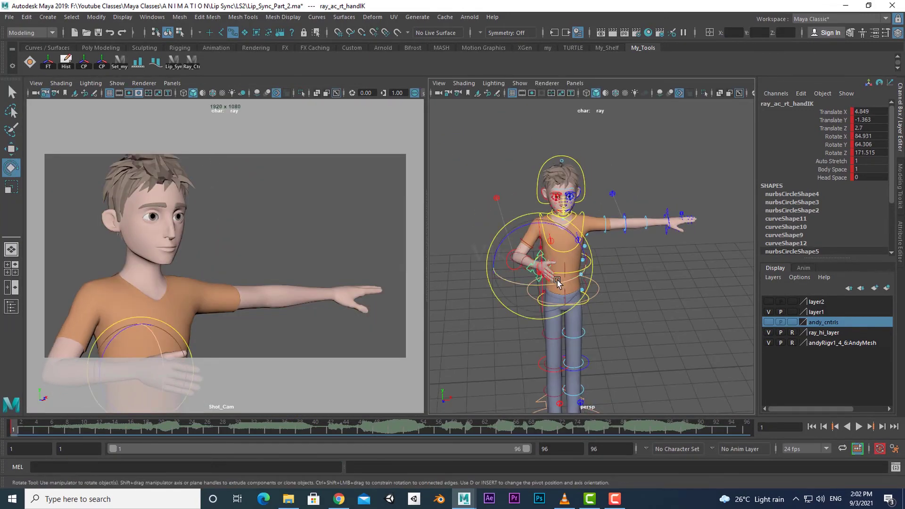
{"action": "scroll", "coordinate": [589, 259], "scroll_direction": "up", "scroll_amount": 4}
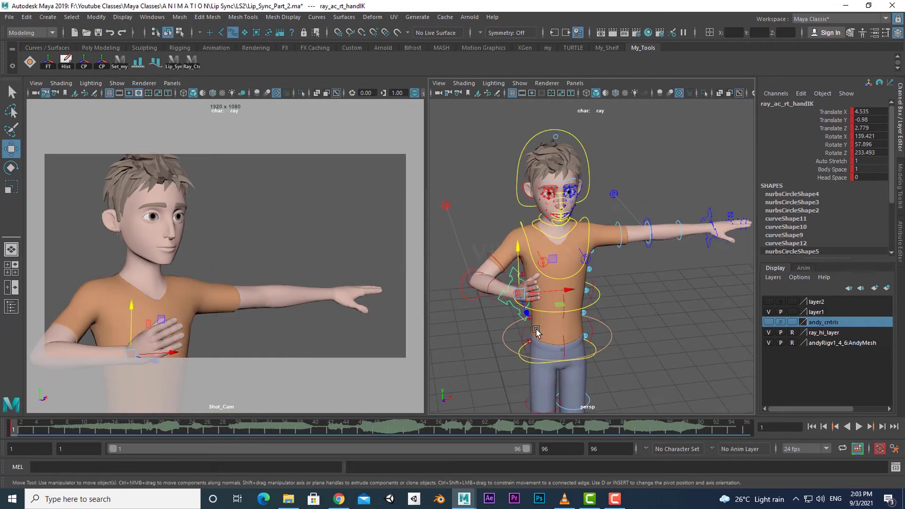
{"action": "left_click", "coordinate": [632, 287]}
{"action": "left_click", "coordinate": [589, 271]}
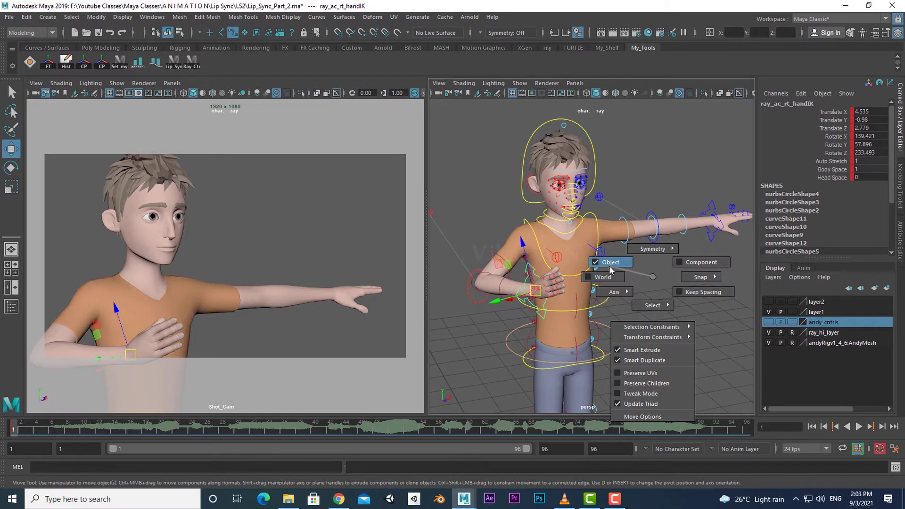
Step: Place Ray's left hand on his chest and show Andy's layer again
{"action": "left_click", "coordinate": [730, 219]}
{"action": "mouse_move", "coordinate": [683, 283]}
{"action": "left_mouse_down", "text": "alt"}
{"action": "mouse_move", "coordinate": [613, 245]}
{"action": "mouse_move", "coordinate": [560, 257]}
{"action": "left_mouse_up", "text": "alt"}
{"action": "key", "text": "e"}
{"action": "key", "text": "w"}
{"action": "left_click", "coordinate": [768, 301]}
{"action": "mouse_move", "coordinate": [612, 283]}
{"action": "left_mouse_down", "text": "alt"}
{"action": "mouse_move", "coordinate": [662, 309]}
{"action": "mouse_move", "coordinate": [634, 322]}
{"action": "mouse_move", "coordinate": [612, 264]}
{"action": "mouse_move", "coordinate": [626, 256]}
{"action": "left_mouse_up", "text": "alt"}
{"action": "key", "text": "e"}
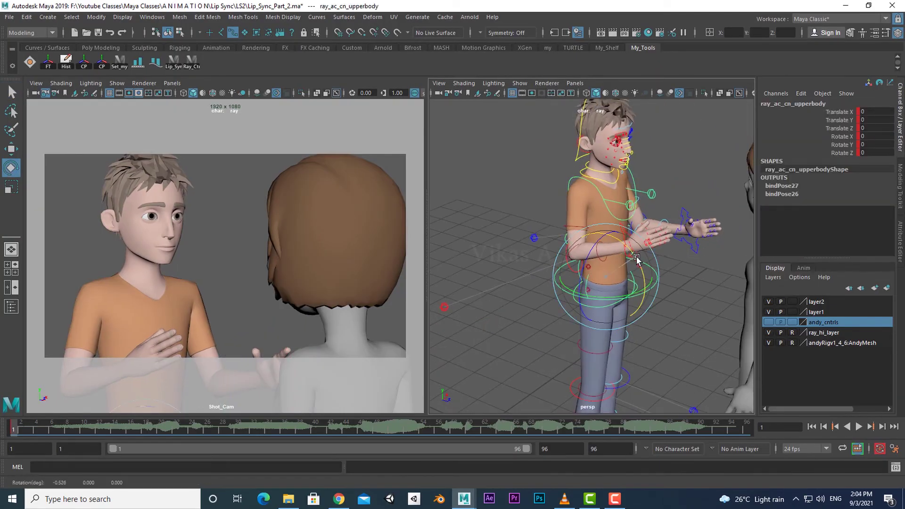
Step: Rotate Ray's chest and tilt his head up via the mid-neck control, checking the reference clip
{"action": "left_click", "coordinate": [617, 278]}
{"action": "key", "text": "e"}
{"action": "left_click", "coordinate": [613, 224]}
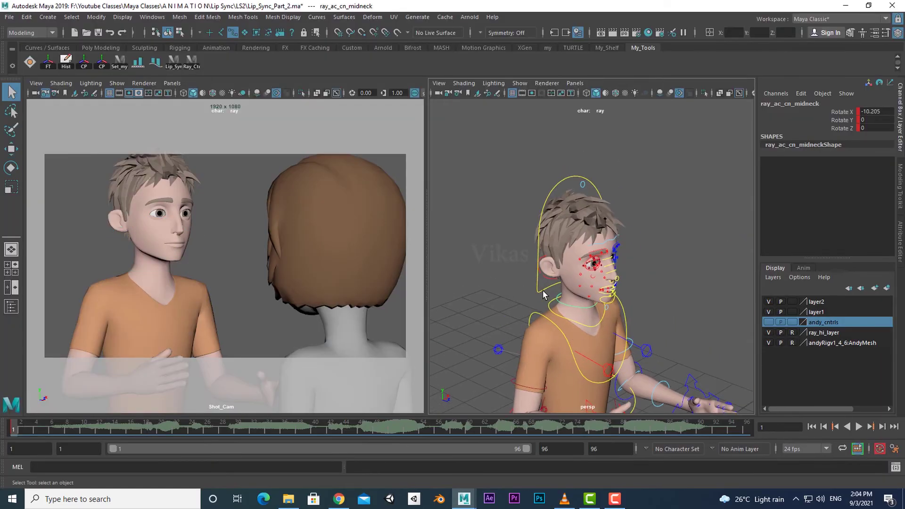
{"action": "left_click_drag", "start_coordinate": [604, 248], "coordinate": [615, 217], "text": "alt"}
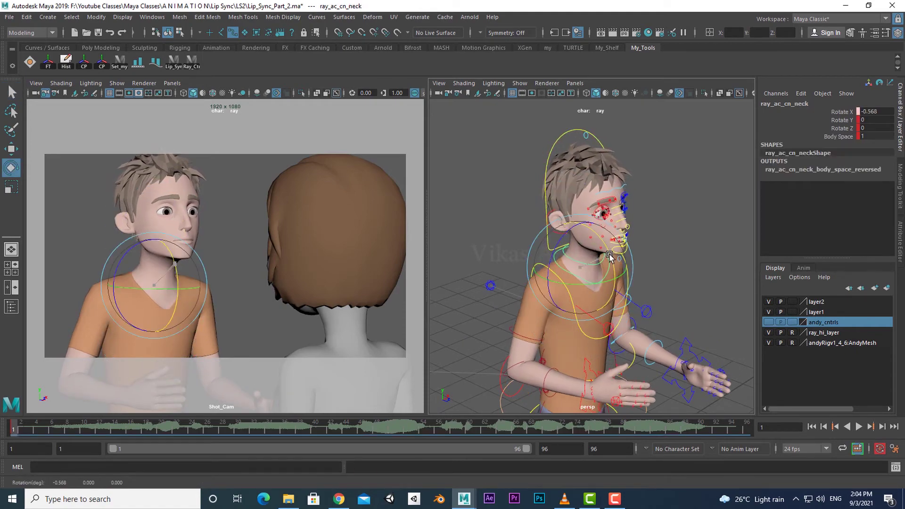
{"action": "left_click", "coordinate": [563, 498]}
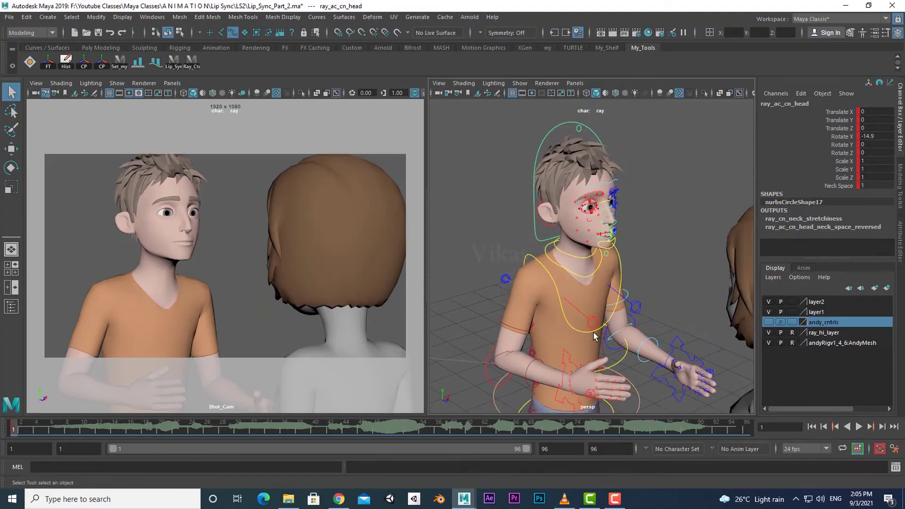
{"action": "left_click", "coordinate": [563, 498]}
Step: Adjust Ray's shoulder controls, then select andy_world with both characters in view
{"action": "left_click", "coordinate": [559, 265]}
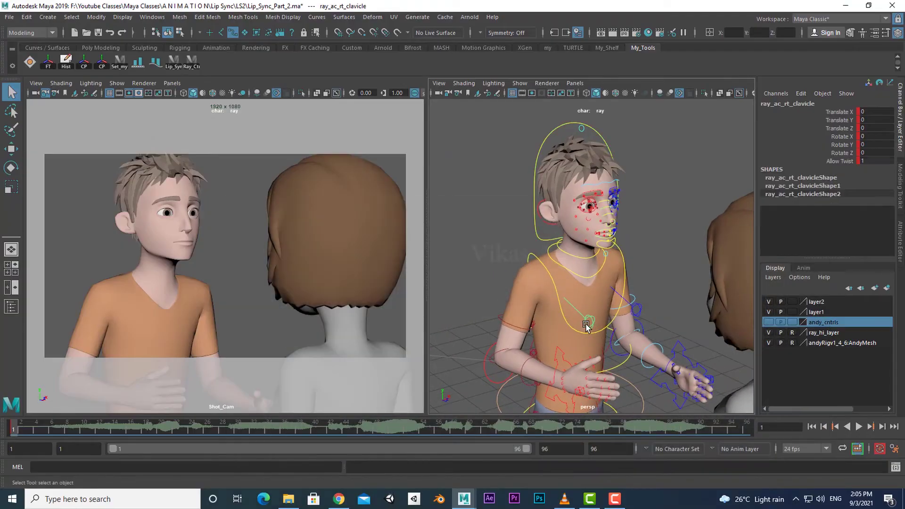
{"action": "key", "text": "e"}
{"action": "mouse_move", "coordinate": [559, 265]}
{"action": "left_mouse_down", "text": "alt"}
{"action": "mouse_move", "coordinate": [583, 293]}
{"action": "mouse_move", "coordinate": [714, 301]}
{"action": "mouse_move", "coordinate": [550, 256]}
{"action": "left_mouse_up", "text": "alt"}
{"action": "key", "text": "q"}
{"action": "left_click", "coordinate": [583, 302]}
{"action": "scroll", "coordinate": [583, 303], "scroll_direction": "up", "scroll_amount": 5}
{"action": "scroll", "coordinate": [715, 301], "scroll_direction": "down", "scroll_amount": 5}
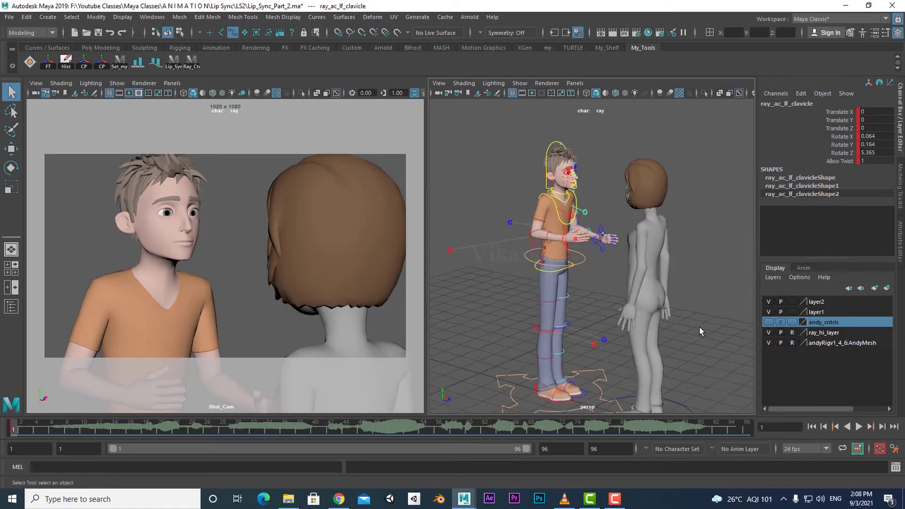
{"action": "mouse_move", "coordinate": [711, 354]}
{"action": "left_mouse_down", "text": "alt"}
{"action": "mouse_move", "coordinate": [666, 390]}
{"action": "mouse_move", "coordinate": [688, 274]}
{"action": "left_mouse_up", "text": "alt"}
{"action": "left_click", "coordinate": [665, 391]}
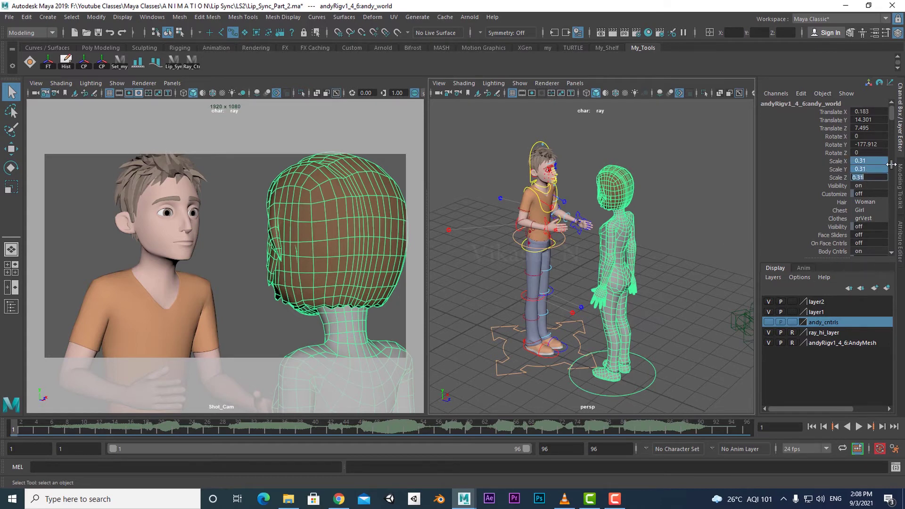
Step: Enter 0.29 as Andy's scale to shrink him slightly
{"action": "type", "text": "0.29"}
{"action": "key", "text": "Return"}
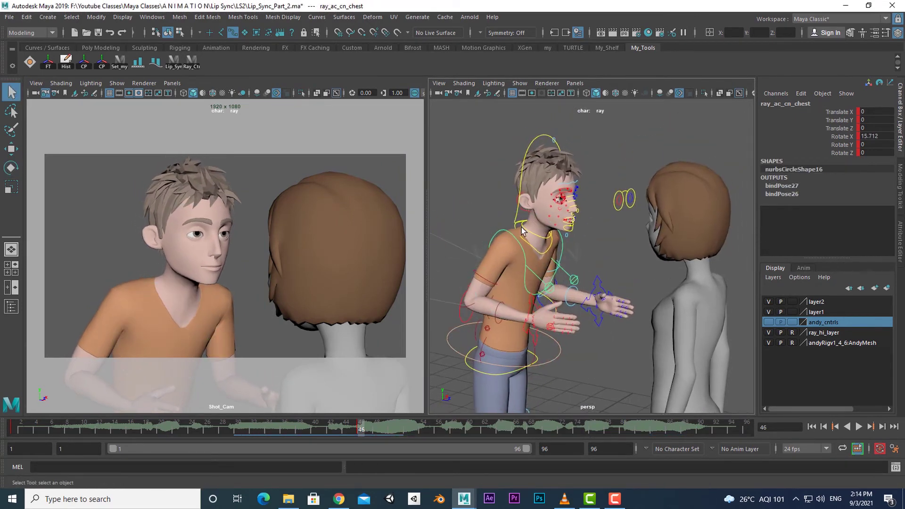
Step: Tilt Ray's head down a little more and clear the selection
{"action": "key", "text": "q"}
{"action": "left_click_drag", "start_coordinate": [580, 188], "coordinate": [593, 266], "text": "alt"}
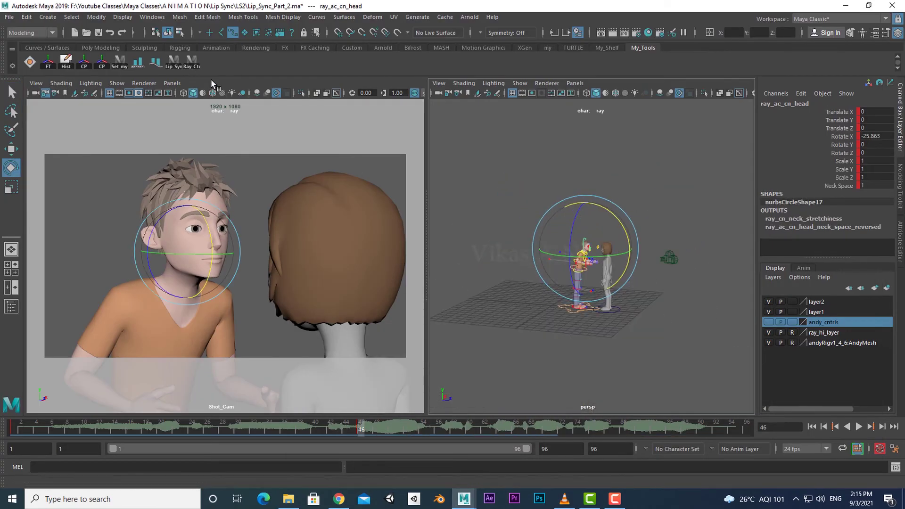
{"action": "left_click", "coordinate": [202, 131]}
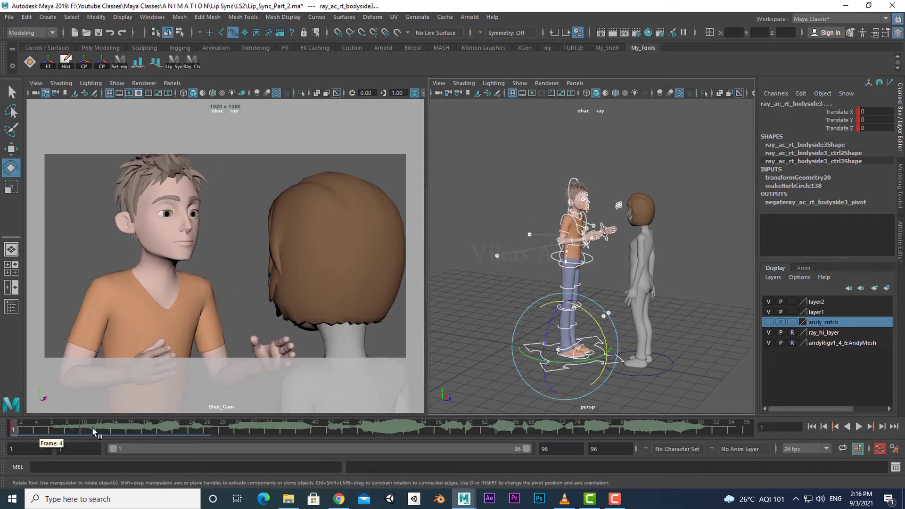
Step: Play back the animation in Shot_Cam, checking the pose around frame 53
{"action": "key", "text": "space"}
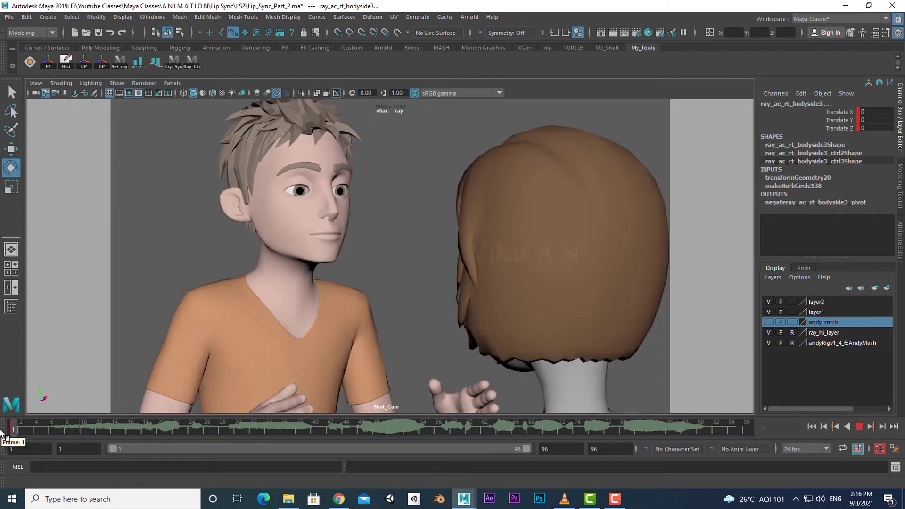
{"action": "left_click_drag", "start_coordinate": [68, 428], "coordinate": [88, 428], "text": "shift"}
{"action": "left_click", "coordinate": [95, 430]}
{"action": "left_click", "coordinate": [423, 437]}
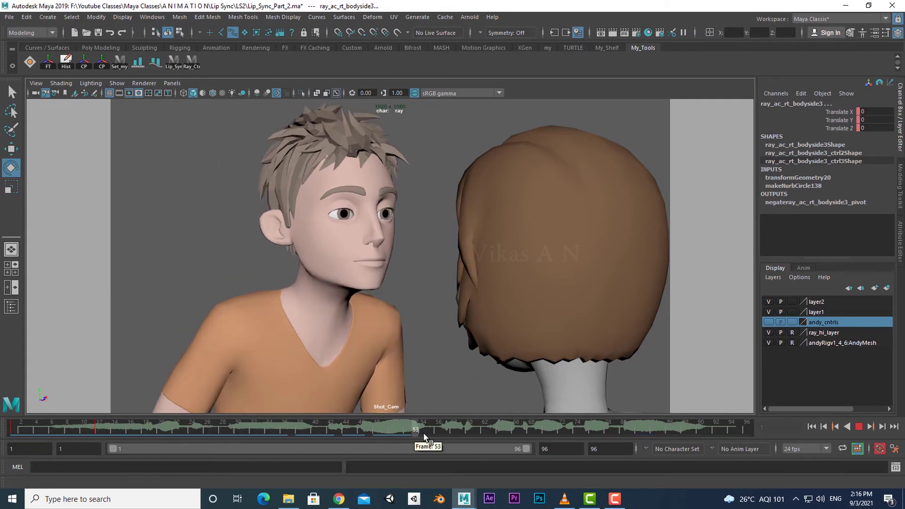
{"action": "key", "text": "space"}
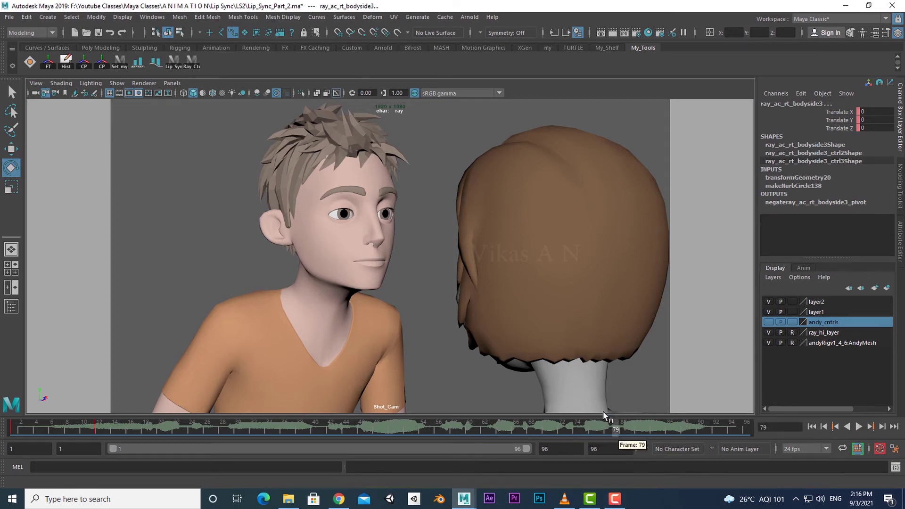
{"action": "key", "text": "space"}
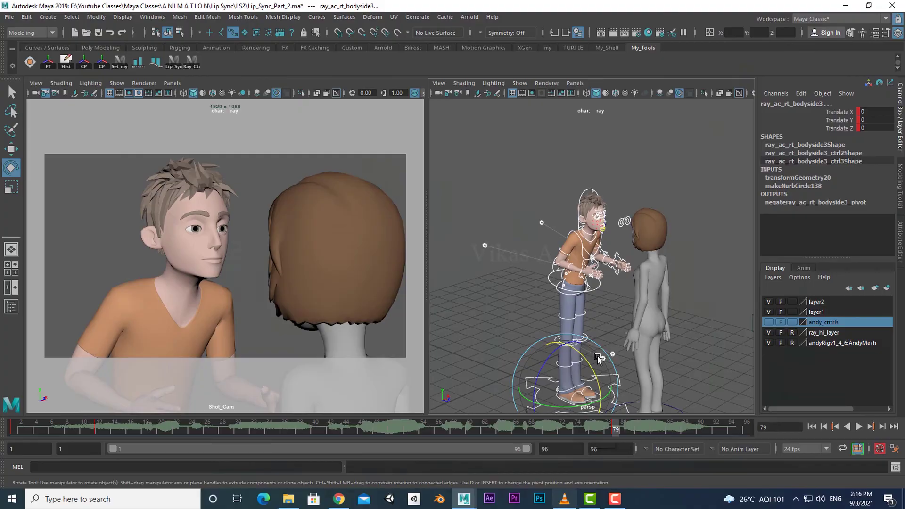
Step: Raise Ray's right hand IK control up to his face
{"action": "left_click", "coordinate": [601, 331]}
{"action": "key", "text": "w"}
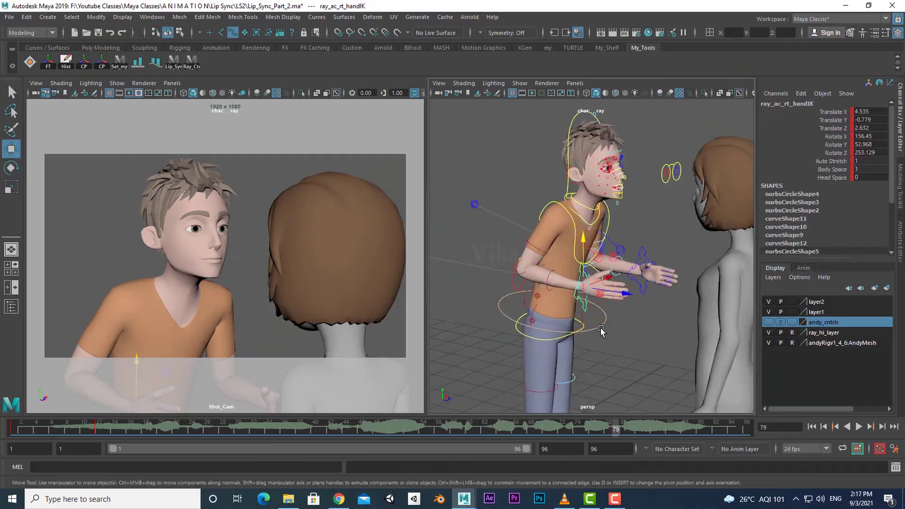
{"action": "left_click_drag", "start_coordinate": [601, 331], "coordinate": [559, 299]}
{"action": "key", "text": "e"}
{"action": "key", "text": "space"}
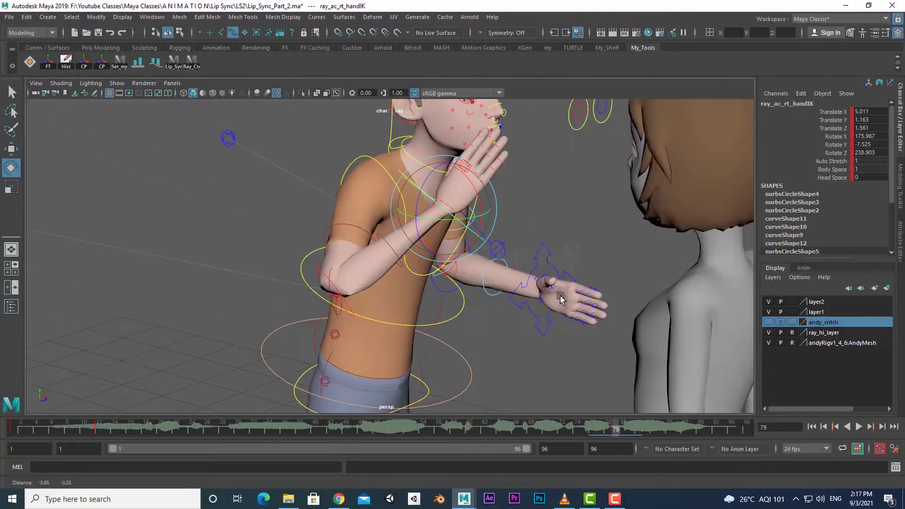
{"action": "scroll", "coordinate": [559, 298], "scroll_direction": "down", "scroll_amount": 3}
Step: Adjust Ray's right elbow, reselect the hand, and select its finger settings control
{"action": "left_click", "coordinate": [216, 242]}
{"action": "key", "text": "w"}
{"action": "scroll", "coordinate": [346, 269], "scroll_direction": "up", "scroll_amount": 3}
{"action": "left_click", "coordinate": [384, 304]}
{"action": "key", "text": "space"}
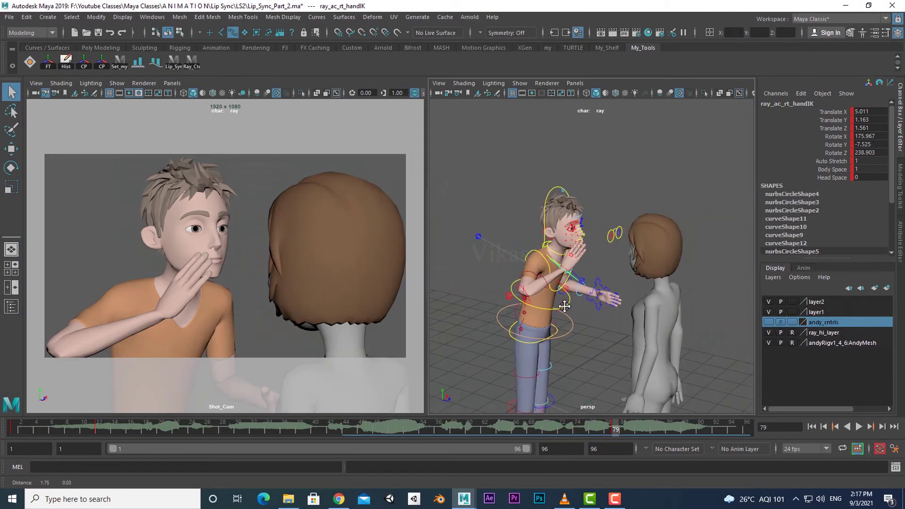
{"action": "scroll", "coordinate": [499, 259], "scroll_direction": "up", "scroll_amount": 3}
{"action": "scroll", "coordinate": [499, 258], "scroll_direction": "up", "scroll_amount": 3}
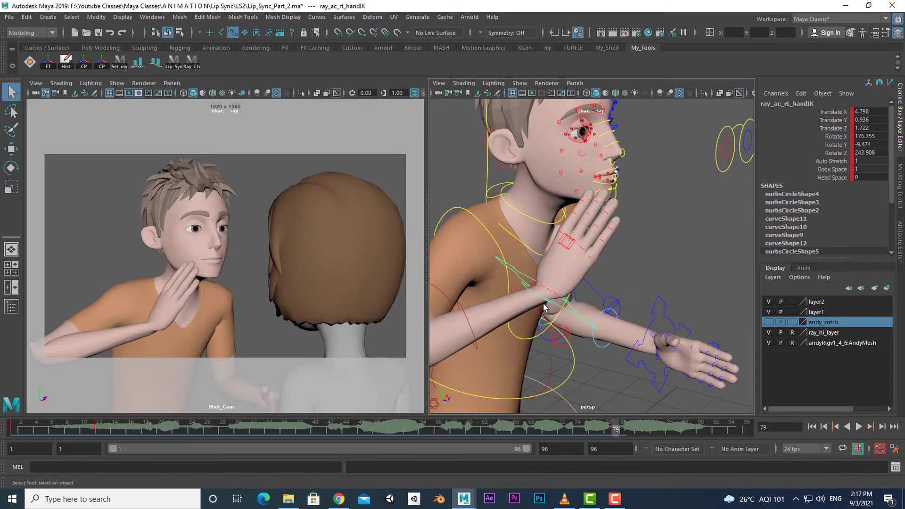
{"action": "left_click", "coordinate": [565, 242]}
{"action": "scroll", "coordinate": [644, 306], "scroll_direction": "up", "scroll_amount": 2}
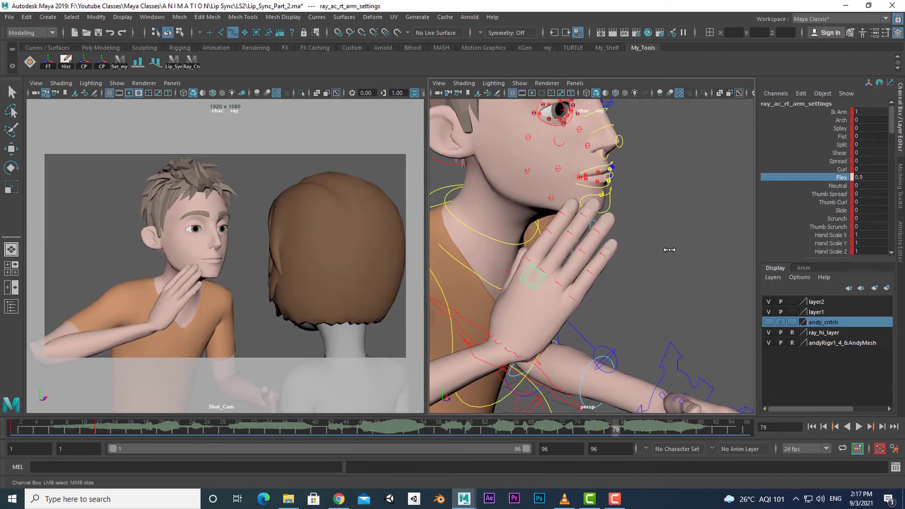
Step: Curl Ray's right-hand fingers slightly and bend the right index finger
{"action": "middle_click_drag", "start_coordinate": [636, 241], "coordinate": [650, 240]}
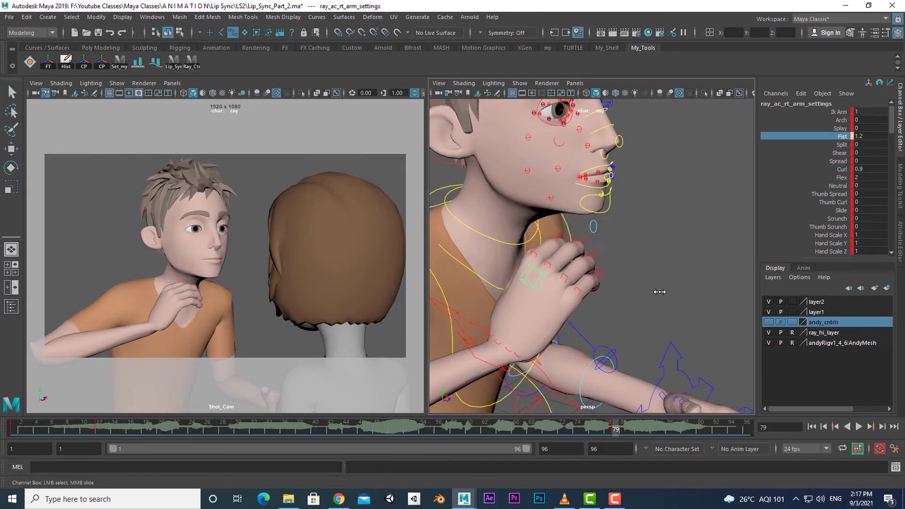
{"action": "scroll", "coordinate": [612, 273], "scroll_direction": "up", "scroll_amount": 2}
{"action": "left_click", "coordinate": [529, 259]}
{"action": "key", "text": "e"}
{"action": "scroll", "coordinate": [566, 264], "scroll_direction": "up", "scroll_amount": 2}
{"action": "left_click_drag", "start_coordinate": [681, 225], "coordinate": [646, 220]}
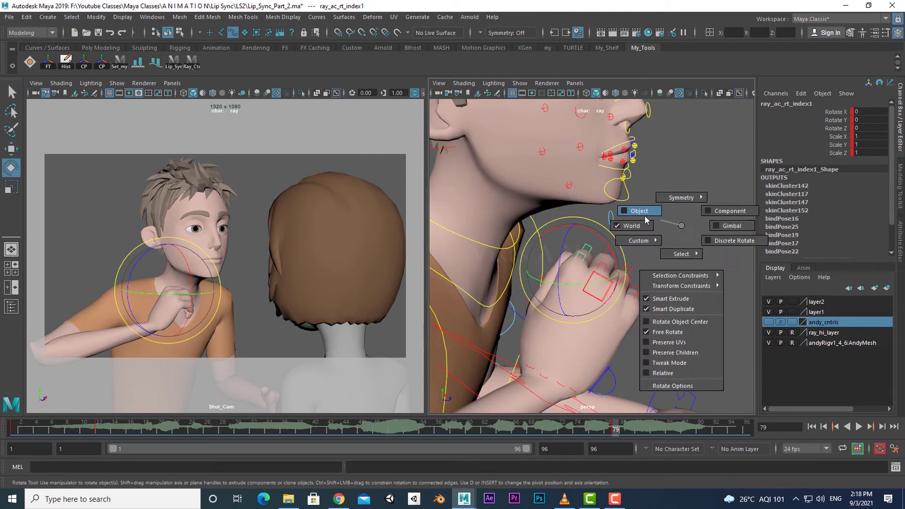
{"action": "left_click_drag", "start_coordinate": [612, 245], "coordinate": [563, 266]}
Step: Move ray_ac_rt_handIK up to Ray's chin and tilt it slightly
{"action": "scroll", "coordinate": [596, 278], "scroll_direction": "down", "scroll_amount": 3}
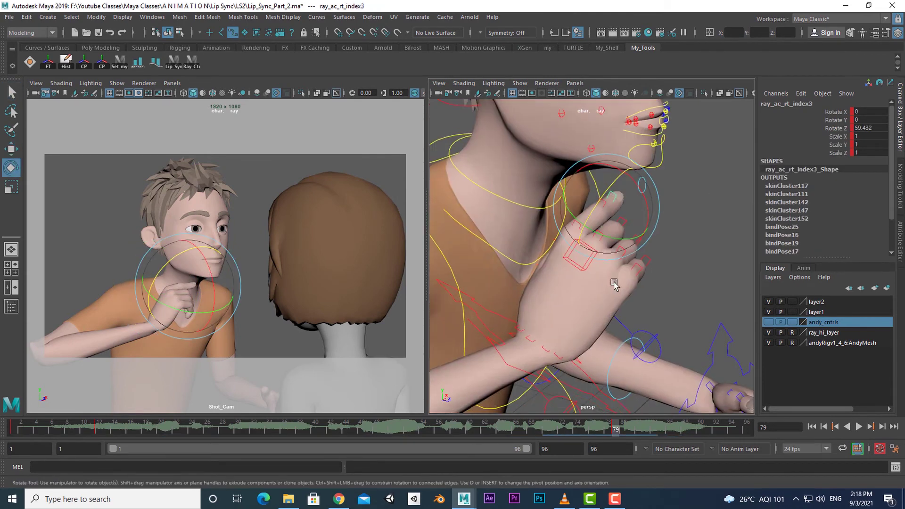
{"action": "left_click", "coordinate": [586, 322]}
{"action": "key", "text": "w"}
{"action": "scroll", "coordinate": [585, 322], "scroll_direction": "down", "scroll_amount": 2}
{"action": "key", "text": "space"}
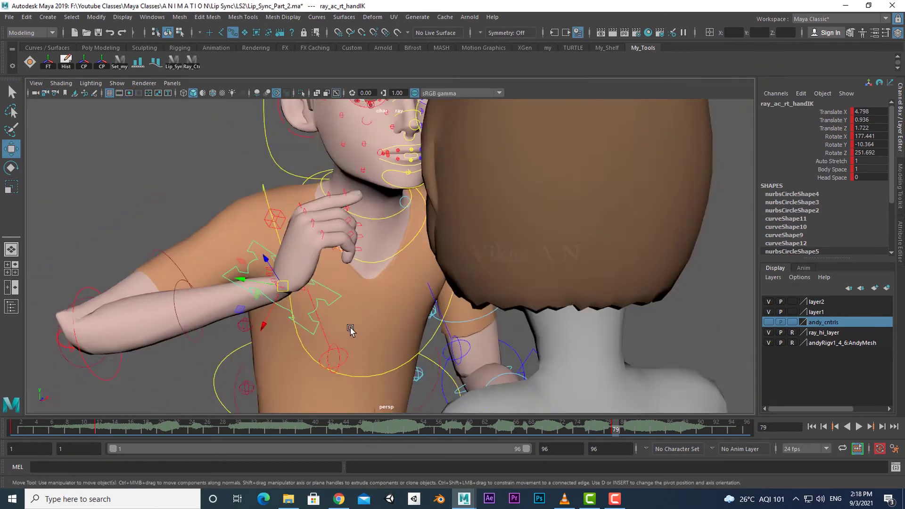
{"action": "left_click_drag", "start_coordinate": [348, 330], "coordinate": [297, 250]}
{"action": "key", "text": "e"}
{"action": "left_click_drag", "start_coordinate": [320, 310], "coordinate": [329, 308]}
{"action": "left_click_drag", "start_coordinate": [330, 307], "coordinate": [394, 305], "text": "alt"}
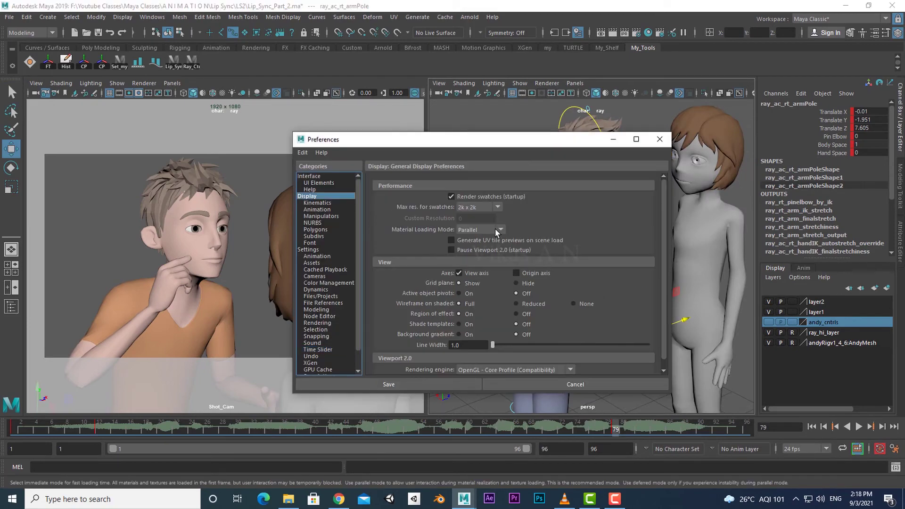
Step: Set the animation evaluation mode to DG in Preferences and save
{"action": "left_click", "coordinate": [317, 203]}
{"action": "left_click", "coordinate": [324, 209]}
{"action": "left_click", "coordinate": [317, 256]}
{"action": "left_click", "coordinate": [471, 197]}
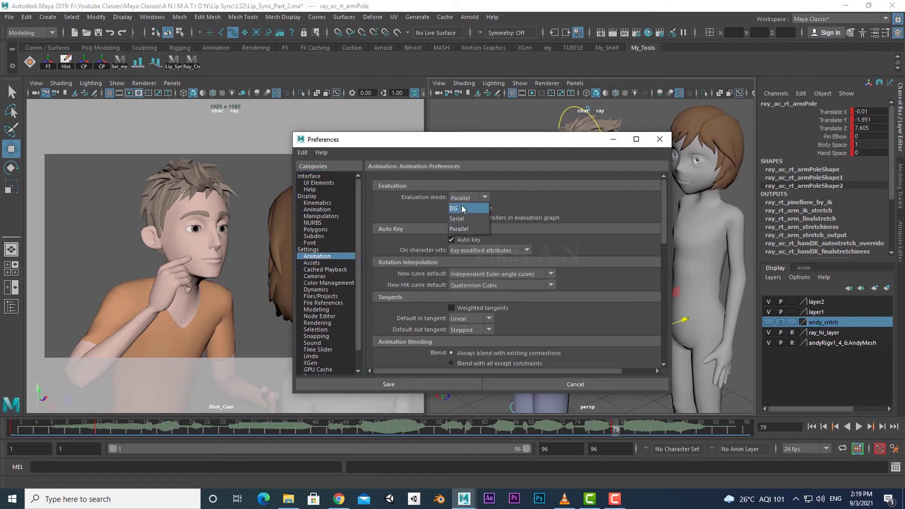
{"action": "left_click", "coordinate": [388, 384]}
Step: Refine the rotation of Ray's right hand control at his chin
{"action": "mouse_move", "coordinate": [598, 363]}
{"action": "left_mouse_down", "text": "alt"}
{"action": "mouse_move", "coordinate": [632, 282]}
{"action": "mouse_move", "coordinate": [615, 292]}
{"action": "mouse_move", "coordinate": [616, 303]}
{"action": "mouse_move", "coordinate": [560, 314]}
{"action": "mouse_move", "coordinate": [621, 278]}
{"action": "left_mouse_up", "text": "alt"}
{"action": "left_click", "coordinate": [664, 325]}
{"action": "key", "text": "e"}
{"action": "key", "text": "q"}
{"action": "left_click_drag", "start_coordinate": [597, 316], "coordinate": [562, 320], "text": "alt"}
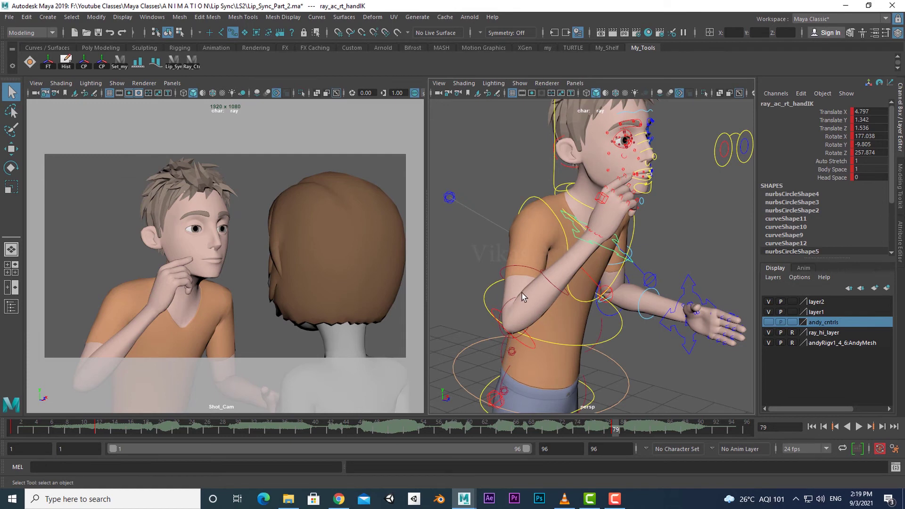
{"action": "left_click_drag", "start_coordinate": [522, 293], "coordinate": [632, 354], "text": "alt"}
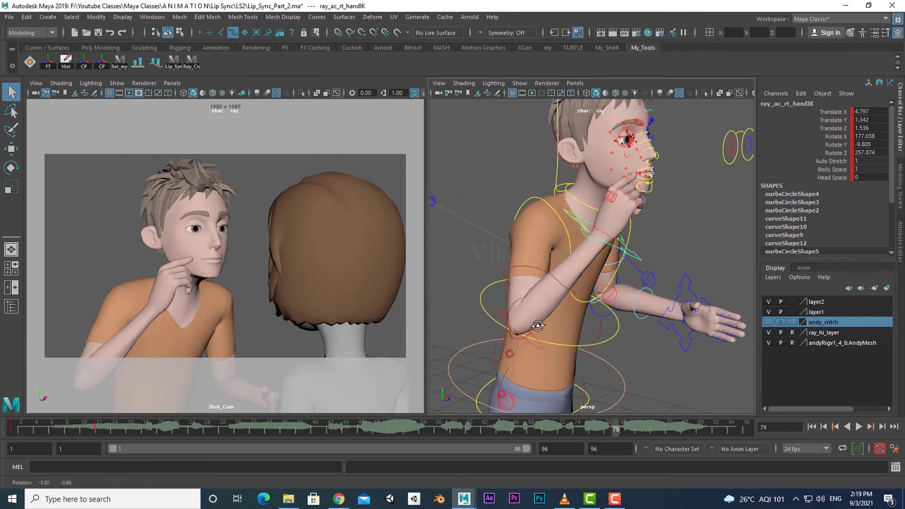
Step: Return to the animation preferences' evaluation mode choices
{"action": "left_click", "coordinate": [894, 450]}
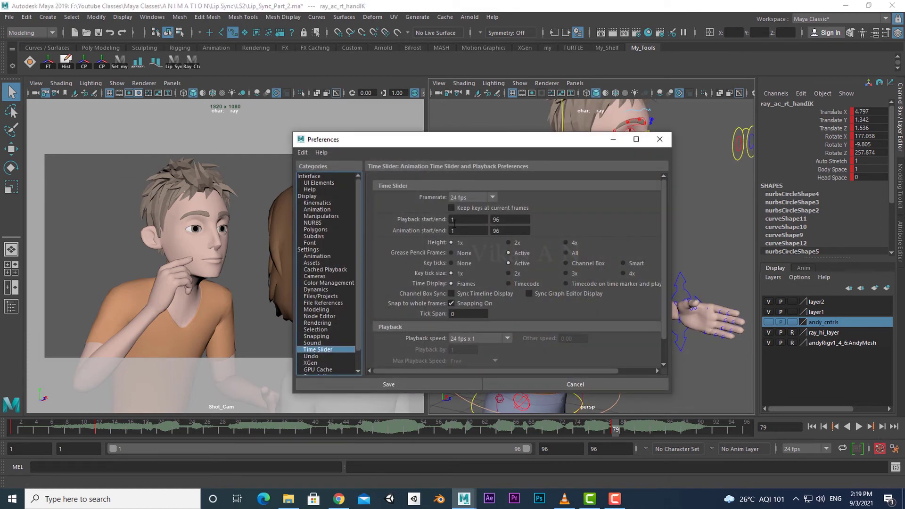
{"action": "left_click", "coordinate": [315, 256]}
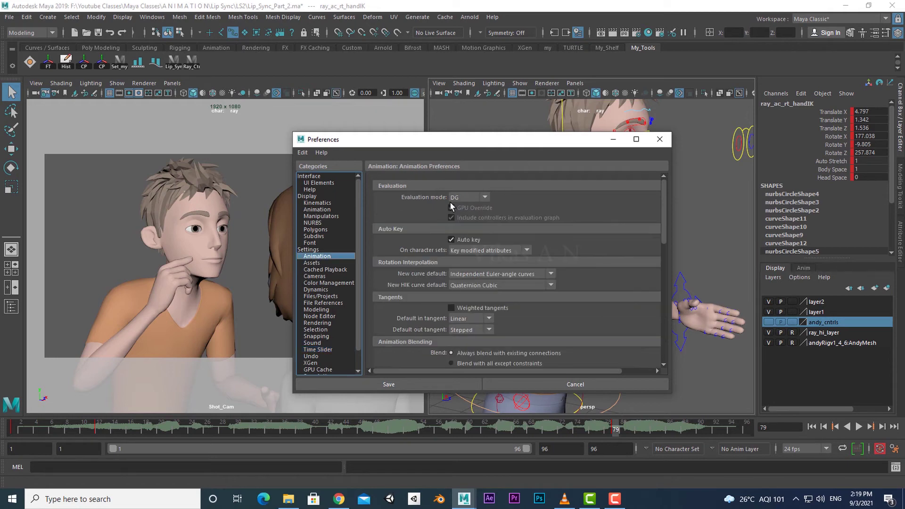
{"action": "left_click", "coordinate": [472, 197]}
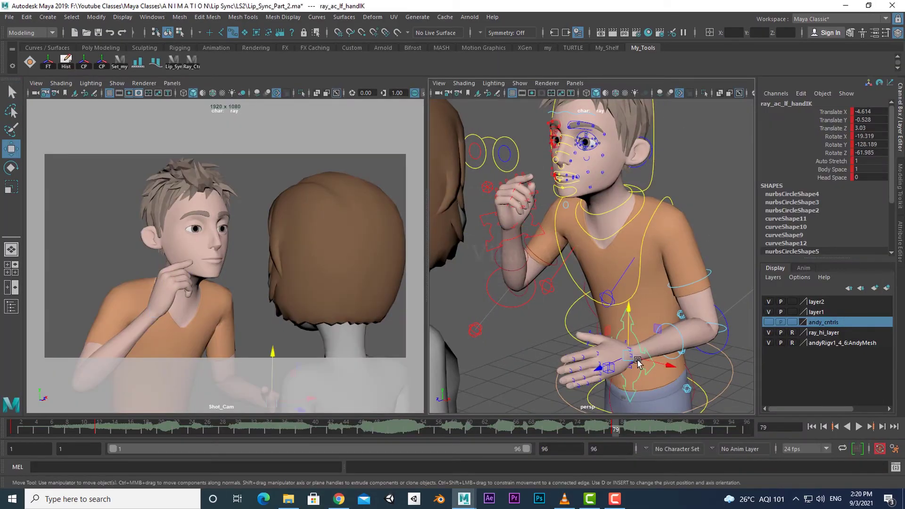
Step: Raise Ray's left hand to his face and curl it with the arm settings' Fist attribute
{"action": "left_click_drag", "start_coordinate": [636, 363], "coordinate": [608, 264]}
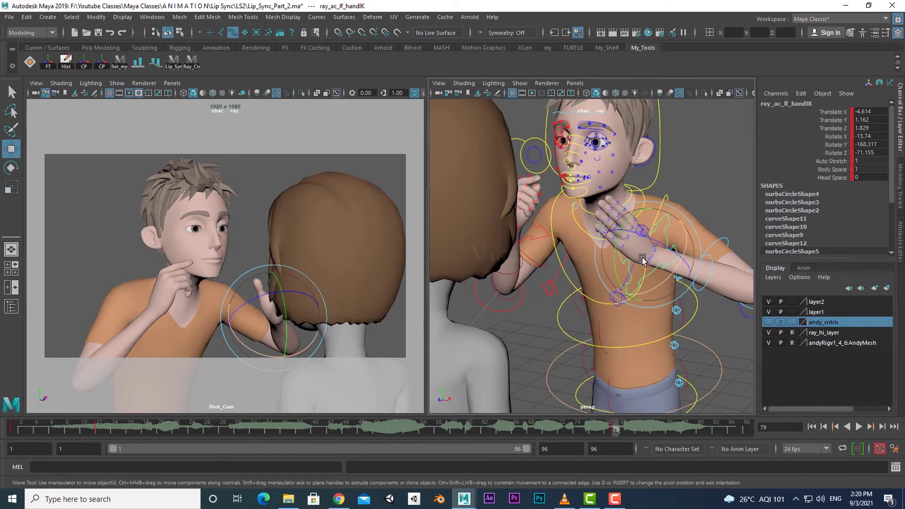
{"action": "left_click", "coordinate": [681, 291]}
{"action": "left_click_drag", "start_coordinate": [682, 292], "coordinate": [612, 264], "text": "alt"}
{"action": "left_click", "coordinate": [636, 202]}
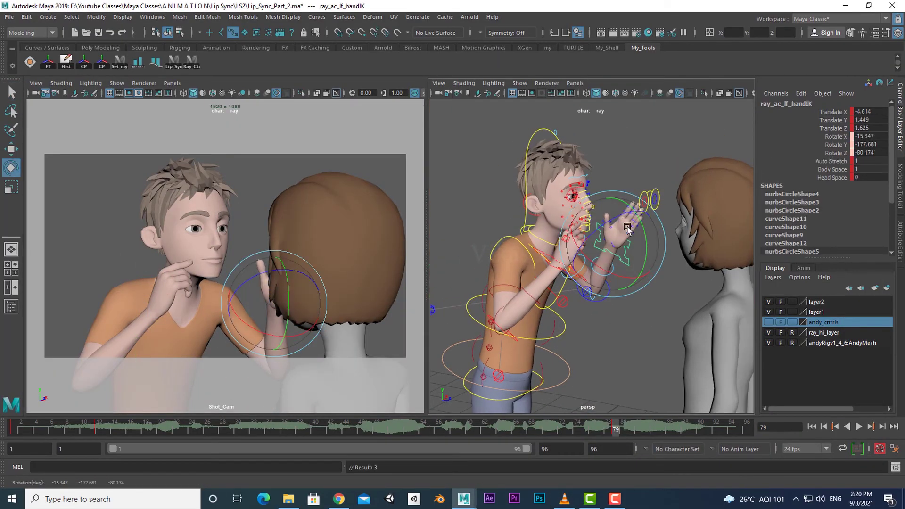
{"action": "scroll", "coordinate": [634, 257], "scroll_direction": "up", "scroll_amount": 5}
{"action": "left_click", "coordinate": [842, 136]}
{"action": "middle_click_drag", "start_coordinate": [633, 257], "coordinate": [669, 257]}
{"action": "left_click_drag", "start_coordinate": [669, 257], "coordinate": [632, 226], "text": "alt"}
Step: Rotate Ray's left and right index fingers into pointing bends
{"action": "left_click", "coordinate": [634, 224]}
{"action": "key", "text": "e"}
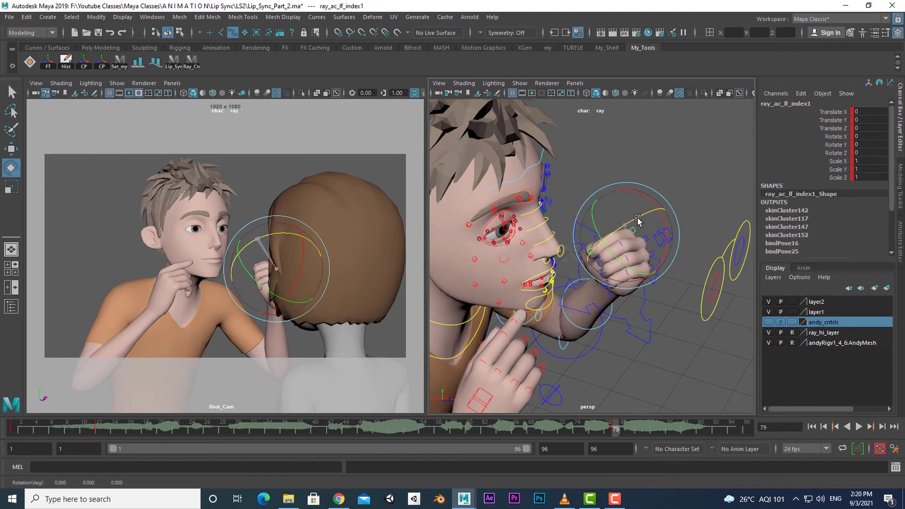
{"action": "mouse_move", "coordinate": [599, 264]}
{"action": "left_mouse_down", "text": "alt"}
{"action": "mouse_move", "coordinate": [618, 285]}
{"action": "mouse_move", "coordinate": [582, 328]}
{"action": "mouse_move", "coordinate": [620, 311]}
{"action": "left_mouse_up", "text": "alt"}
{"action": "left_click", "coordinate": [617, 284]}
{"action": "key", "text": "q"}
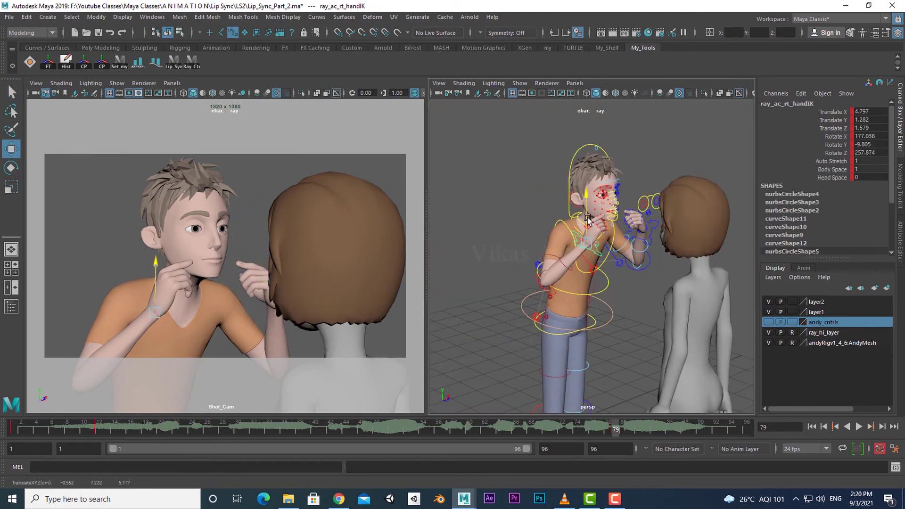
{"action": "left_click", "coordinate": [586, 219]}
{"action": "key", "text": "e"}
{"action": "scroll", "coordinate": [586, 219], "scroll_direction": "up", "scroll_amount": 3}
{"action": "scroll", "coordinate": [587, 219], "scroll_direction": "up", "scroll_amount": 3}
{"action": "mouse_move", "coordinate": [586, 219]}
{"action": "left_mouse_down", "text": "alt"}
{"action": "mouse_move", "coordinate": [576, 272]}
{"action": "mouse_move", "coordinate": [698, 311]}
{"action": "mouse_move", "coordinate": [569, 375]}
{"action": "left_mouse_up", "text": "alt"}
Step: Straighten Ray's neck and head using the mid-neck and head controls
{"action": "left_click", "coordinate": [710, 316]}
{"action": "key", "text": "w"}
{"action": "key", "text": "q"}
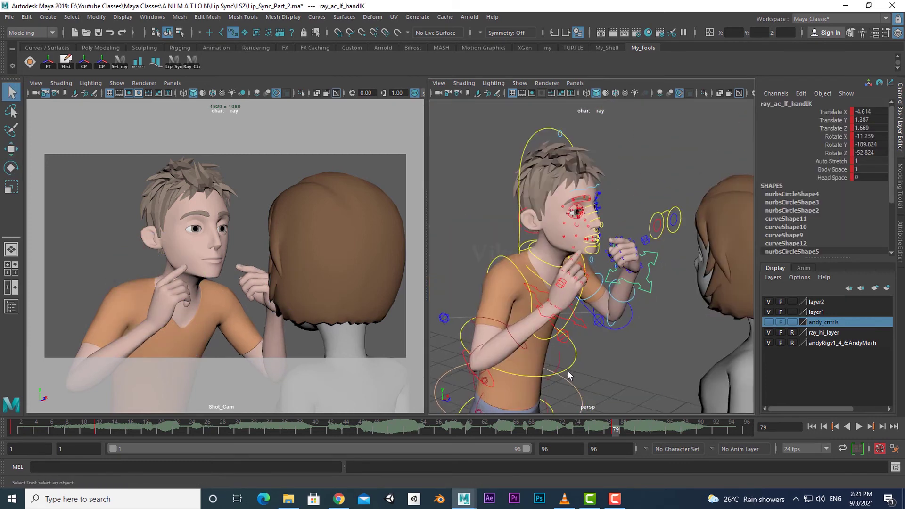
{"action": "key", "text": "ctrl+z"}
{"action": "key", "text": "ctrl+z"}
{"action": "left_click", "coordinate": [557, 270]}
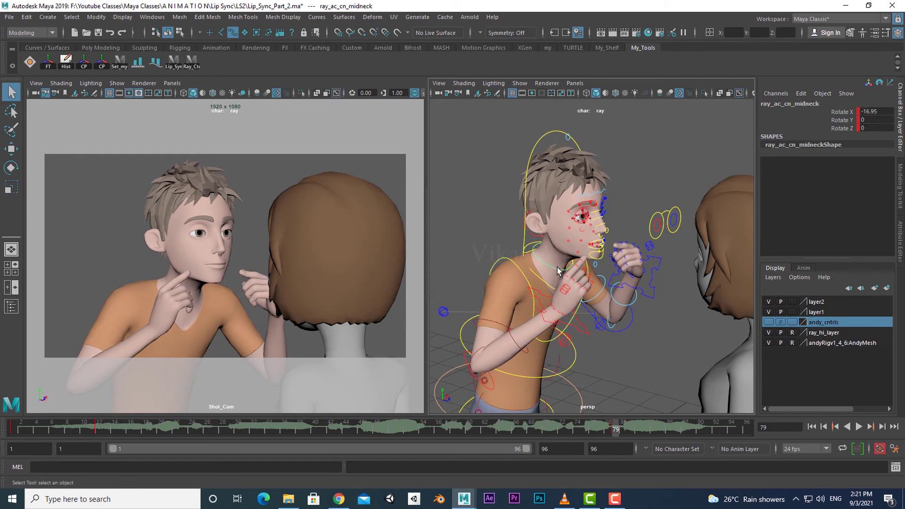
{"action": "key", "text": "Down"}
{"action": "scroll", "coordinate": [557, 271], "scroll_direction": "down", "scroll_amount": 5}
{"action": "middle_click_drag", "start_coordinate": [557, 271], "coordinate": [639, 267], "text": "alt"}
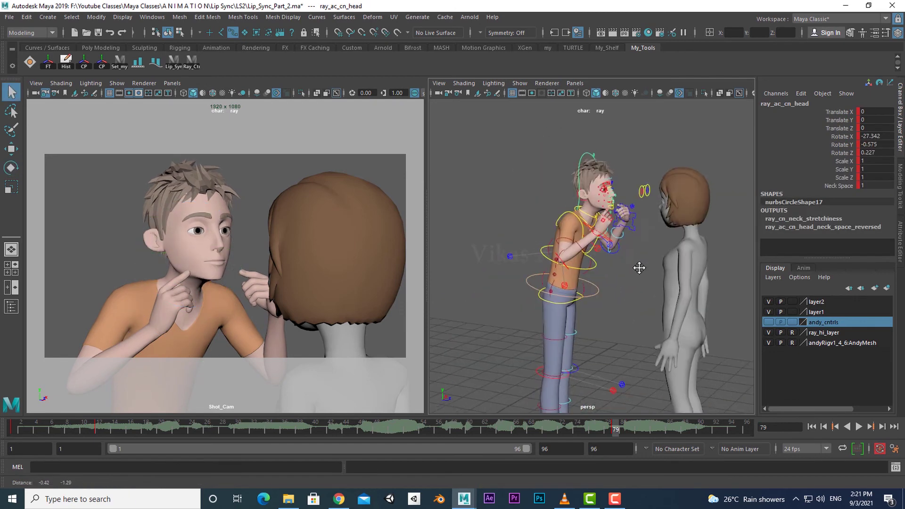
Step: Show only the shot camera at frame 1 and save Lip_Sync_Part_2.ma
{"action": "left_click", "coordinate": [12, 249]}
{"action": "left_click", "coordinate": [13, 427]}
{"action": "key", "text": "ctrl+s"}
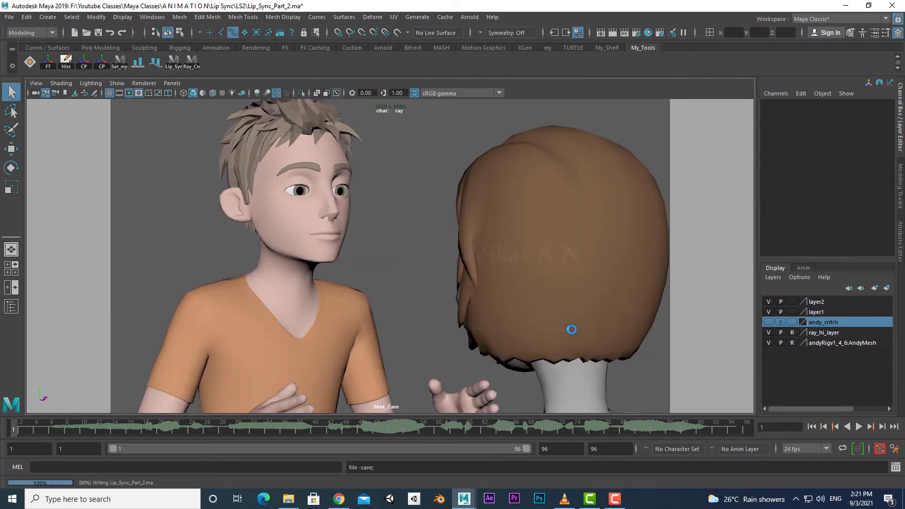
Step: Play the shot with Alt+V and scrub to frame 96's raised-hands pose
{"action": "key", "text": "alt+v"}
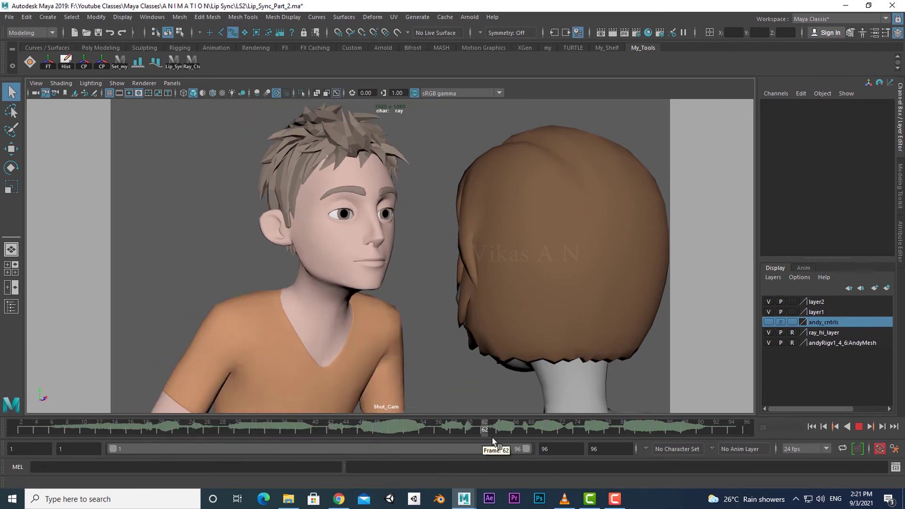
{"action": "left_click_drag", "start_coordinate": [573, 439], "coordinate": [658, 439]}
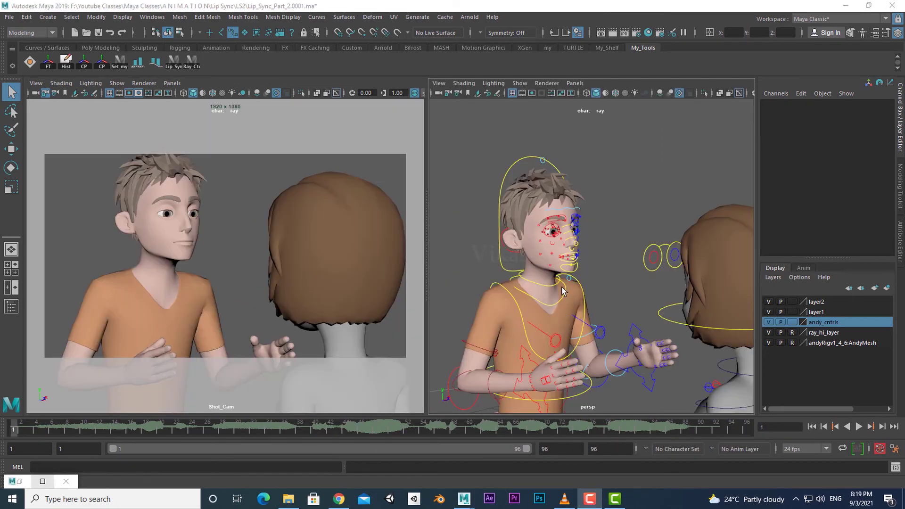
Step: Frame Ray's face and lower his right inner eyebrow control to -0.312
{"action": "scroll", "coordinate": [585, 287], "scroll_direction": "up", "scroll_amount": 3}
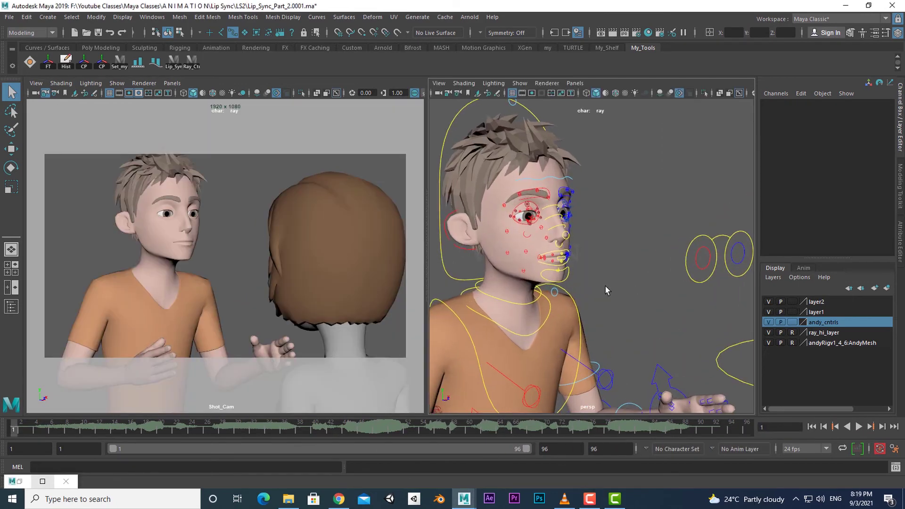
{"action": "mouse_move", "coordinate": [604, 285]}
{"action": "left_mouse_down", "text": "alt"}
{"action": "mouse_move", "coordinate": [658, 321]}
{"action": "mouse_move", "coordinate": [649, 326]}
{"action": "left_mouse_up", "text": "alt"}
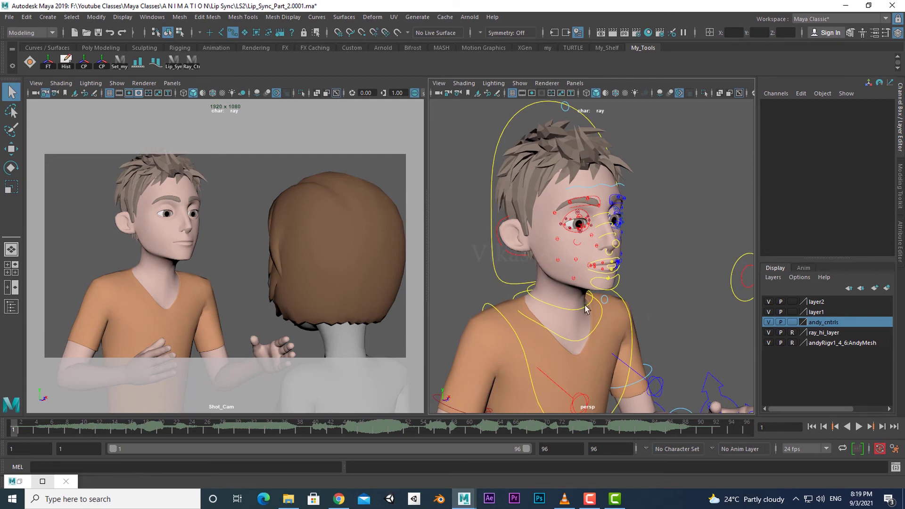
{"action": "key", "text": "space"}
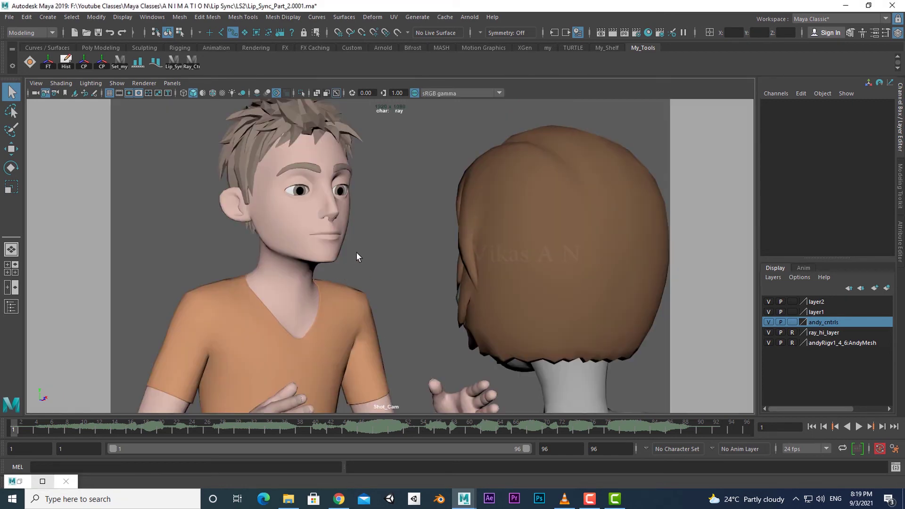
{"action": "key", "text": "space"}
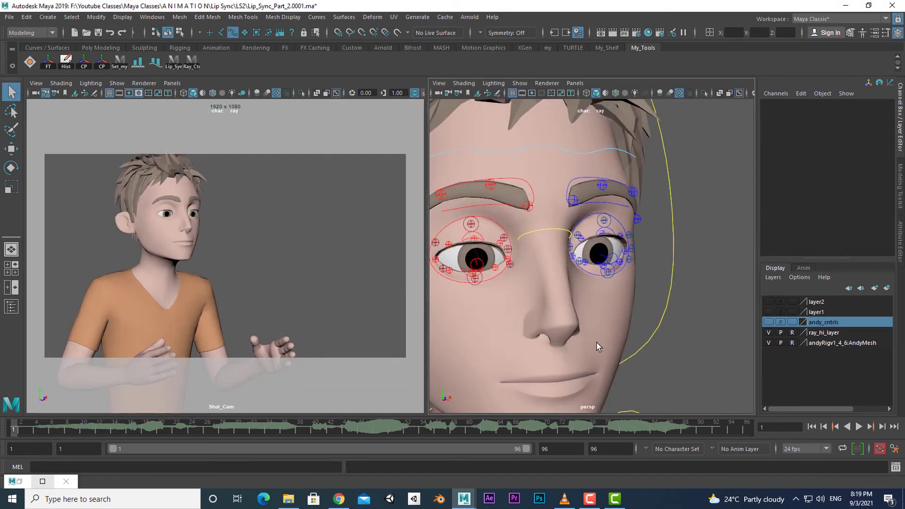
{"action": "left_click_drag", "start_coordinate": [662, 348], "coordinate": [561, 343], "text": "alt"}
{"action": "scroll", "coordinate": [552, 244], "scroll_direction": "down", "scroll_amount": 2}
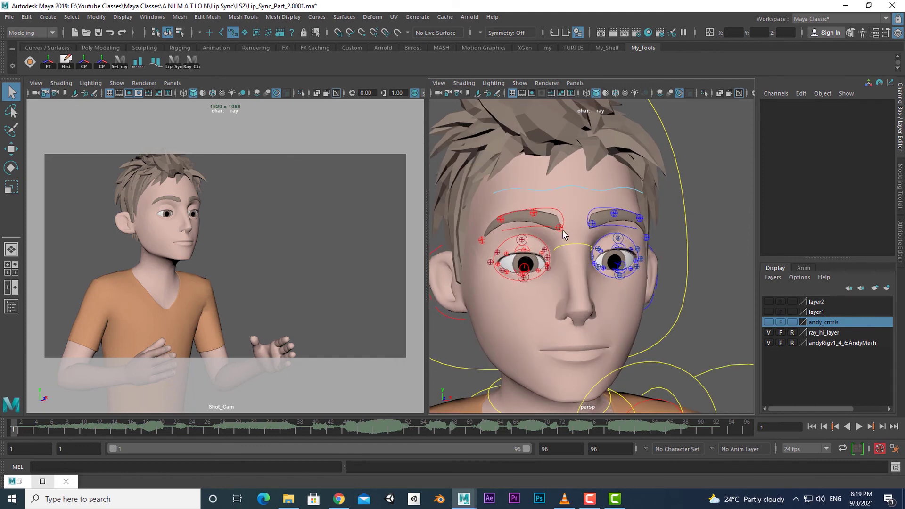
{"action": "left_click", "coordinate": [561, 229]}
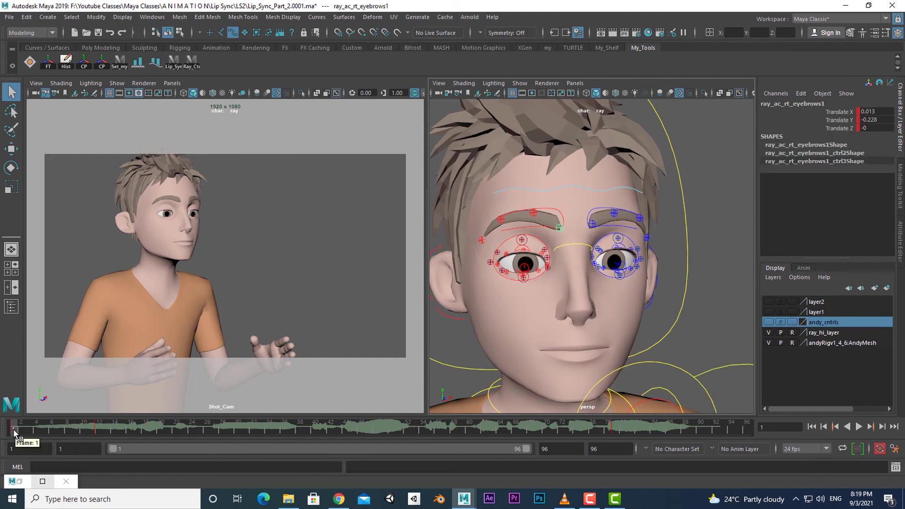
{"action": "left_click_drag", "start_coordinate": [574, 296], "coordinate": [566, 293], "text": "alt"}
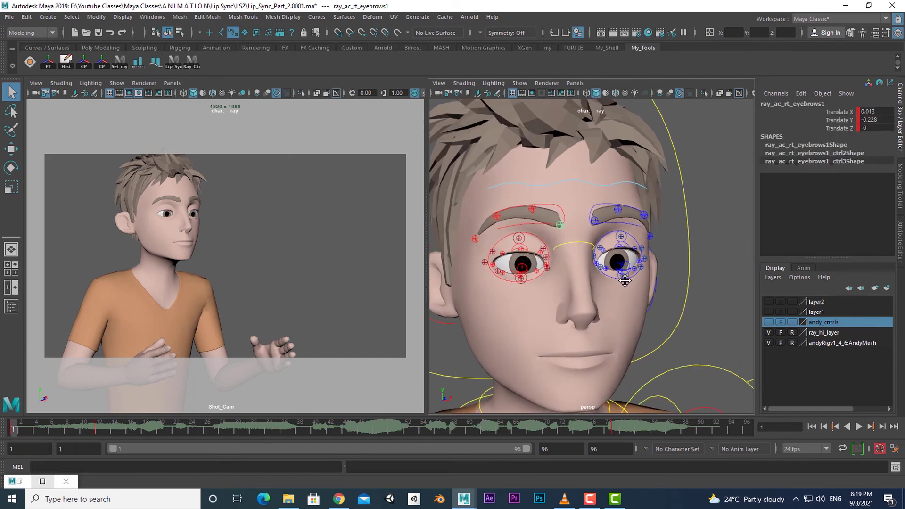
{"action": "left_click_drag", "start_coordinate": [624, 281], "coordinate": [567, 231], "text": "alt"}
{"action": "key", "text": "w"}
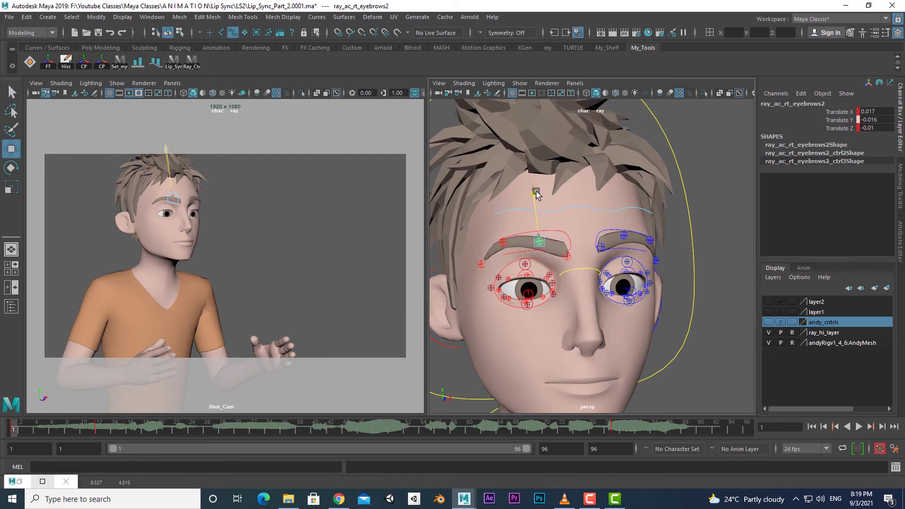
{"action": "left_click_drag", "start_coordinate": [519, 243], "coordinate": [528, 217], "text": "alt"}
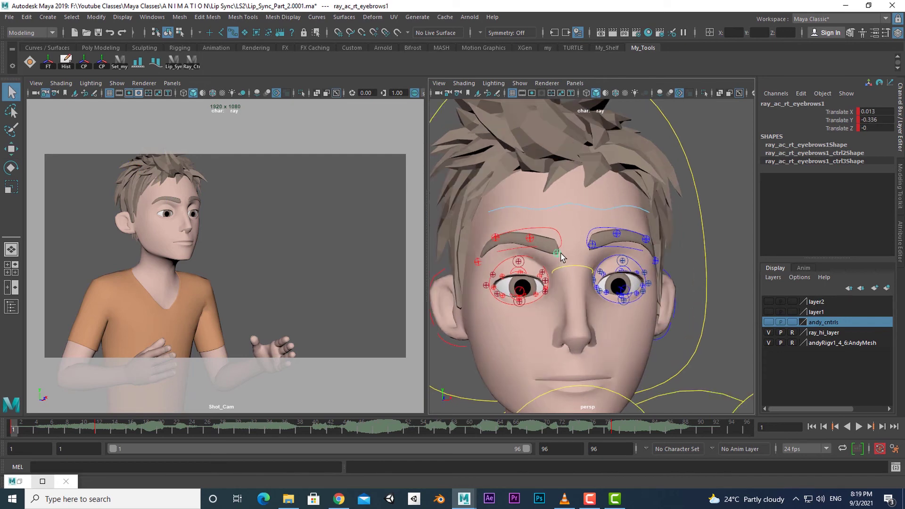
Step: Lower the left inner eyebrow, then check the VLC reference clip and return to Maya
{"action": "left_click", "coordinate": [580, 246]}
{"action": "mouse_move", "coordinate": [580, 246]}
{"action": "left_mouse_down", "text": "alt"}
{"action": "mouse_move", "coordinate": [570, 217]}
{"action": "mouse_move", "coordinate": [617, 311]}
{"action": "left_mouse_up", "text": "alt"}
{"action": "key", "text": "q"}
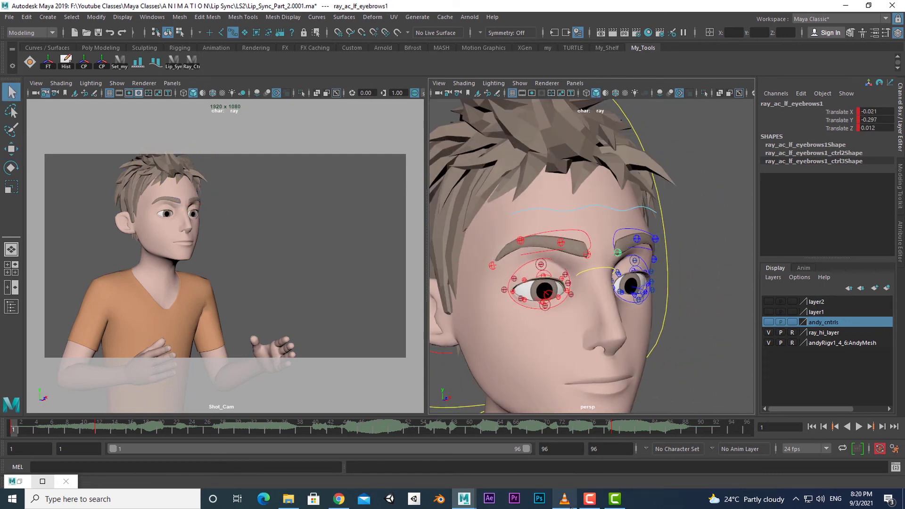
{"action": "left_click", "coordinate": [564, 498]}
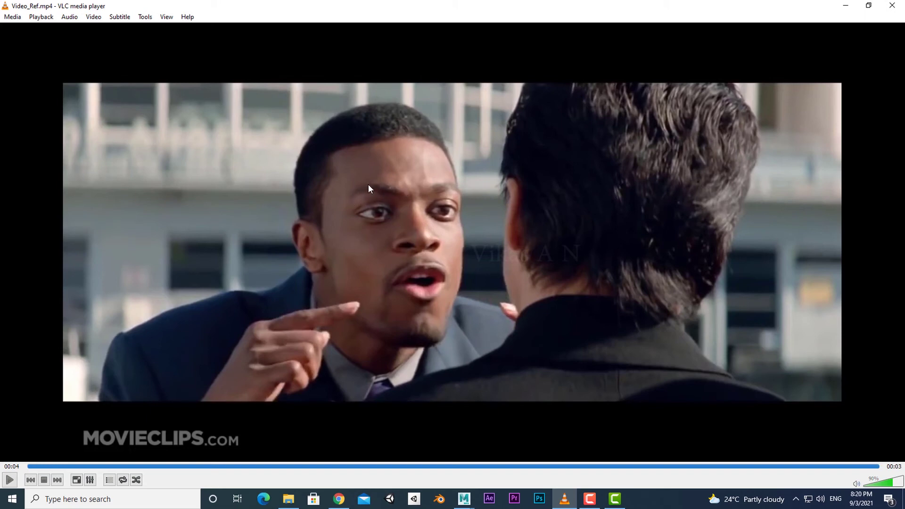
{"action": "key", "text": "alt+Tab"}
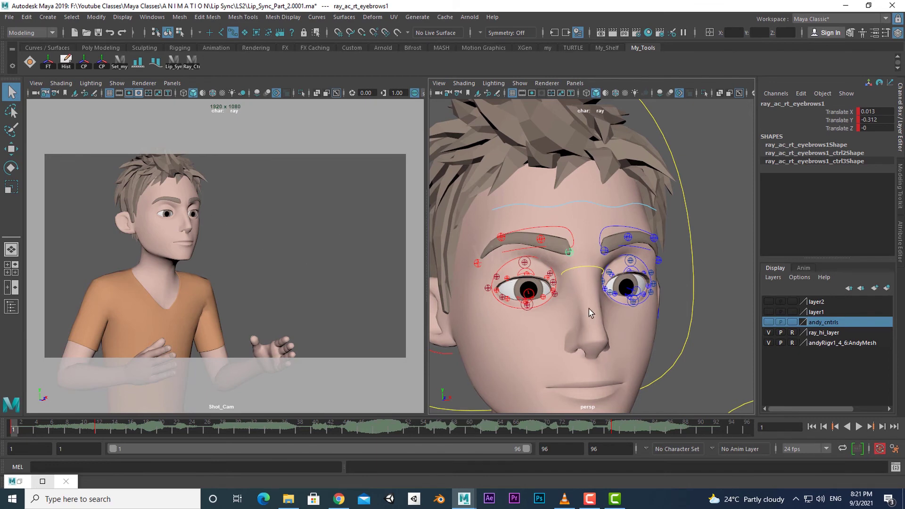
Step: Adjust the eyebrow controls, lowering the left eyebrow slightly
{"action": "left_click_drag", "start_coordinate": [589, 309], "coordinate": [568, 310], "text": "alt"}
{"action": "key", "text": "w"}
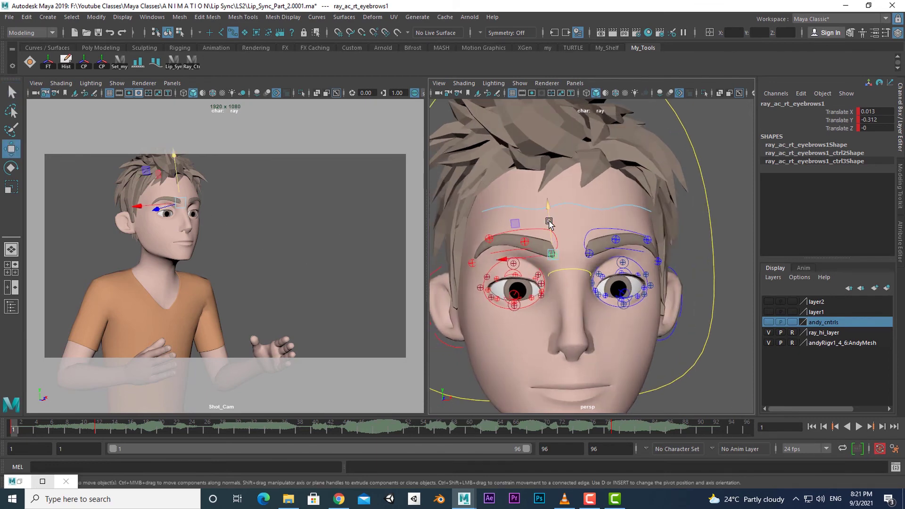
{"action": "key", "text": "q"}
{"action": "left_click_drag", "start_coordinate": [565, 238], "coordinate": [580, 262], "text": "alt"}
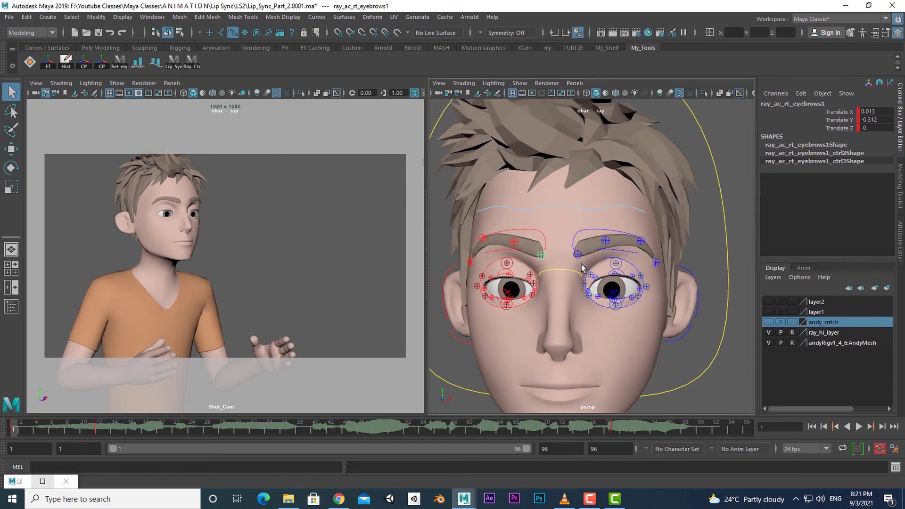
{"action": "left_click", "coordinate": [580, 260]}
{"action": "key", "text": "w"}
{"action": "key", "text": "q"}
{"action": "key", "text": "w"}
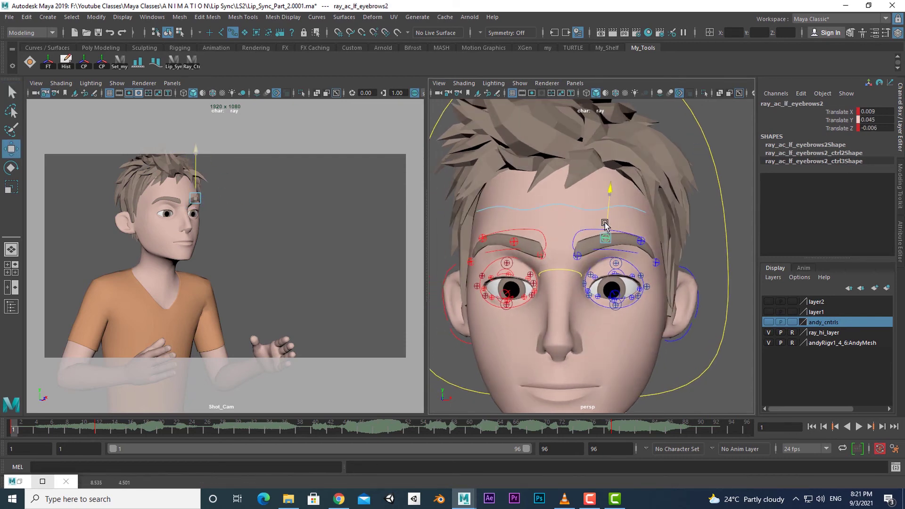
{"action": "left_click_drag", "start_coordinate": [582, 207], "coordinate": [583, 214]}
{"action": "key", "text": "q"}
Step: Vary ray_ac_cn_wrinkles Corrugator Intensity between 0.5 and 2 to test the brow wrinkles
{"action": "mouse_move", "coordinate": [594, 255]}
{"action": "left_mouse_down", "text": "alt"}
{"action": "mouse_move", "coordinate": [574, 321]}
{"action": "mouse_move", "coordinate": [539, 216]}
{"action": "mouse_move", "coordinate": [611, 250]}
{"action": "mouse_move", "coordinate": [650, 252]}
{"action": "left_mouse_up", "text": "alt"}
{"action": "left_click", "coordinate": [539, 210]}
{"action": "key", "text": "w"}
{"action": "key", "text": "q"}
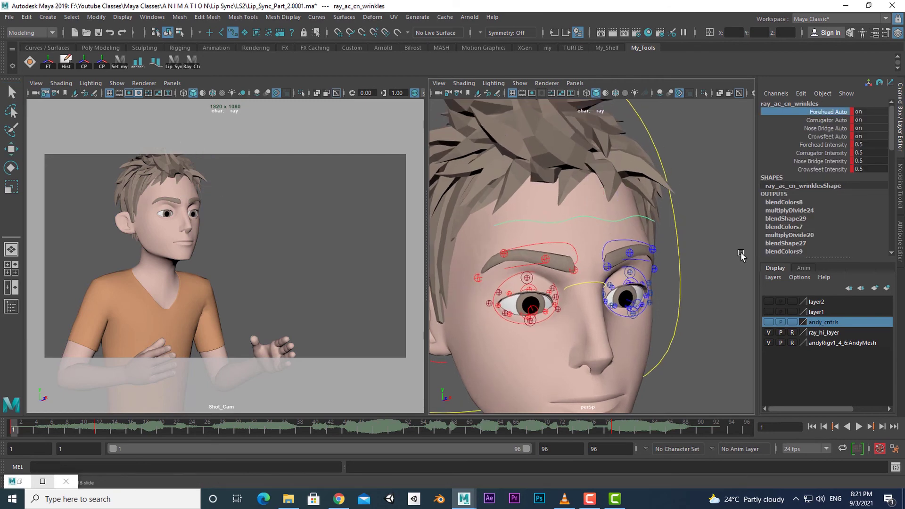
{"action": "left_click", "coordinate": [822, 152]}
{"action": "middle_click_drag", "start_coordinate": [651, 253], "coordinate": [662, 253]}
{"action": "left_click_drag", "start_coordinate": [662, 253], "coordinate": [669, 282], "text": "alt"}
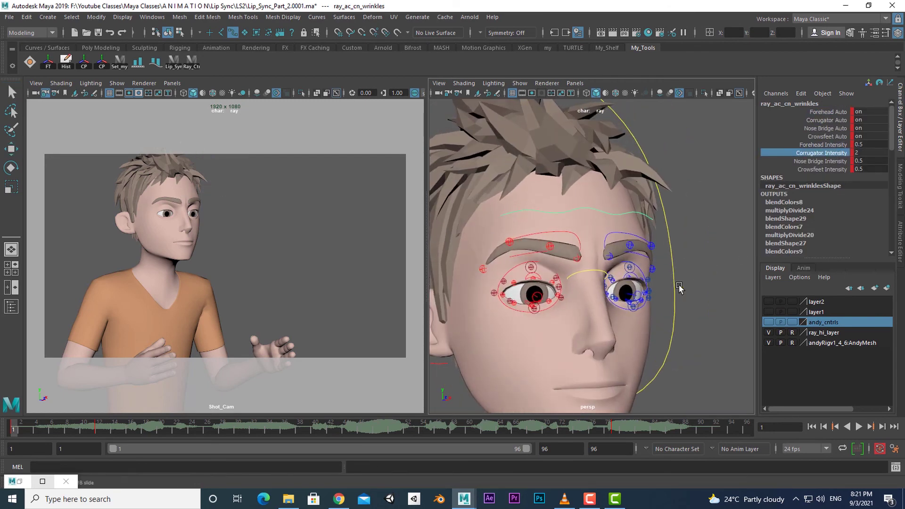
{"action": "mouse_move", "coordinate": [669, 283]}
{"action": "middle_mouse_down"}
{"action": "mouse_move", "coordinate": [625, 281]}
{"action": "mouse_move", "coordinate": [633, 285]}
{"action": "middle_mouse_up"}
{"action": "left_click_drag", "start_coordinate": [634, 285], "coordinate": [678, 296], "text": "alt"}
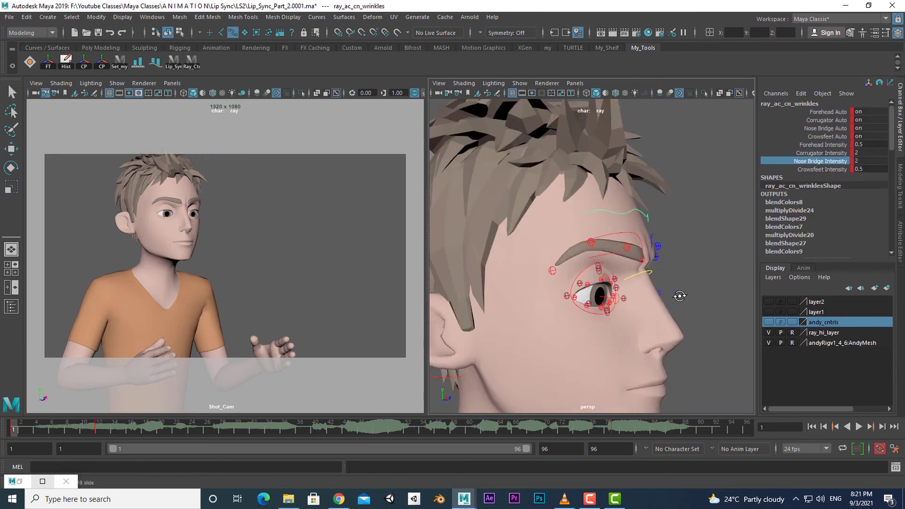
Step: Test Crowsfeet Intensity at 1.1, then settle Corrugator Intensity at 1.4 with Crowsfeet at 0.5
{"action": "left_click", "coordinate": [821, 169]}
{"action": "middle_click_drag", "start_coordinate": [678, 306], "coordinate": [617, 302]}
{"action": "left_click_drag", "start_coordinate": [617, 302], "coordinate": [697, 294], "text": "alt"}
{"action": "left_click", "coordinate": [821, 153]}
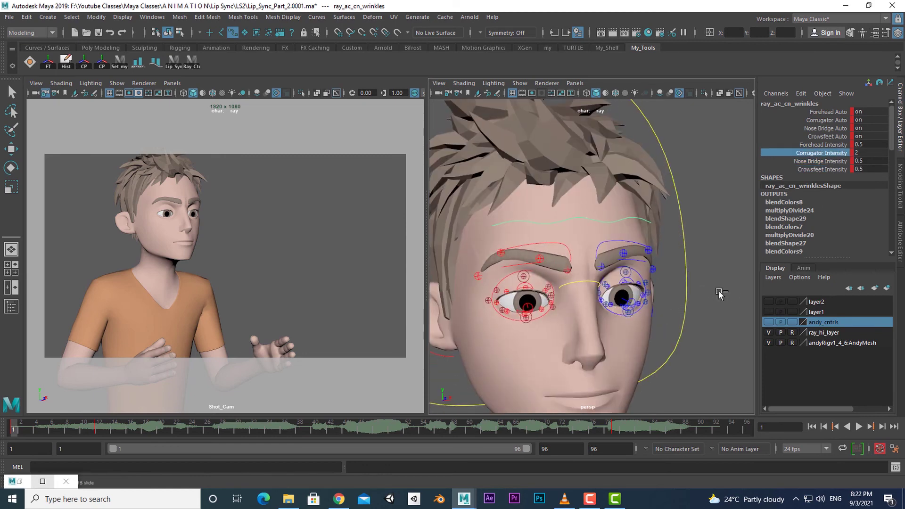
{"action": "middle_click_drag", "start_coordinate": [721, 296], "coordinate": [709, 295]}
{"action": "right_click_drag", "start_coordinate": [710, 295], "coordinate": [669, 310], "text": "alt"}
Step: Raise the right upper lid and select the right lower-lid control
{"action": "mouse_move", "coordinate": [669, 311]}
{"action": "left_mouse_down", "text": "alt"}
{"action": "mouse_move", "coordinate": [613, 306]}
{"action": "mouse_move", "coordinate": [587, 315]}
{"action": "left_mouse_up", "text": "alt"}
{"action": "right_click_drag", "start_coordinate": [587, 315], "coordinate": [613, 283], "text": "alt"}
{"action": "left_click", "coordinate": [583, 252]}
{"action": "key", "text": "w"}
{"action": "mouse_move", "coordinate": [583, 253]}
{"action": "right_mouse_down", "text": "alt"}
{"action": "mouse_move", "coordinate": [556, 273]}
{"action": "mouse_move", "coordinate": [594, 255]}
{"action": "mouse_move", "coordinate": [541, 292]}
{"action": "right_mouse_up", "text": "alt"}
{"action": "left_click", "coordinate": [584, 299]}
Step: Raise Ray's right lower lid slightly and select the left lower-lid control
{"action": "key", "text": "q"}
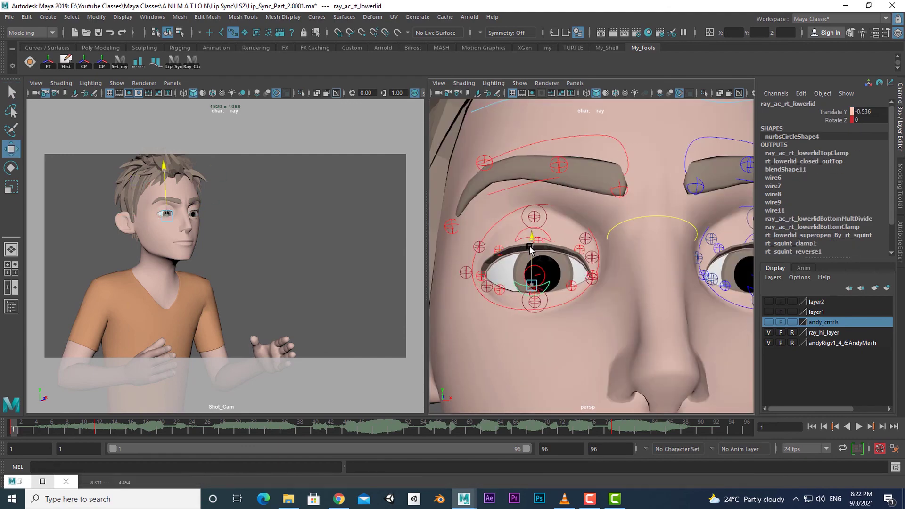
{"action": "mouse_move", "coordinate": [542, 292]}
{"action": "left_mouse_down", "text": "alt"}
{"action": "mouse_move", "coordinate": [669, 283]}
{"action": "mouse_move", "coordinate": [710, 340]}
{"action": "left_mouse_up", "text": "alt"}
{"action": "left_click", "coordinate": [669, 283]}
{"action": "scroll", "coordinate": [608, 325], "scroll_direction": "down", "scroll_amount": 5}
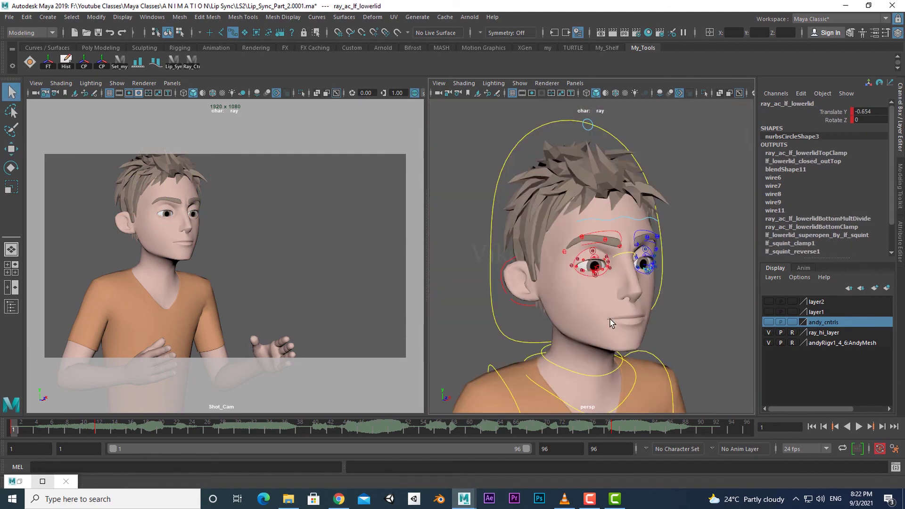
{"action": "scroll", "coordinate": [608, 325], "scroll_direction": "up", "scroll_amount": 3}
Step: Marquee-select all brow and eye controls and inspect them from both sides
{"action": "left_click_drag", "start_coordinate": [606, 331], "coordinate": [681, 333], "text": "alt"}
{"action": "scroll", "coordinate": [680, 334], "scroll_direction": "down", "scroll_amount": 5}
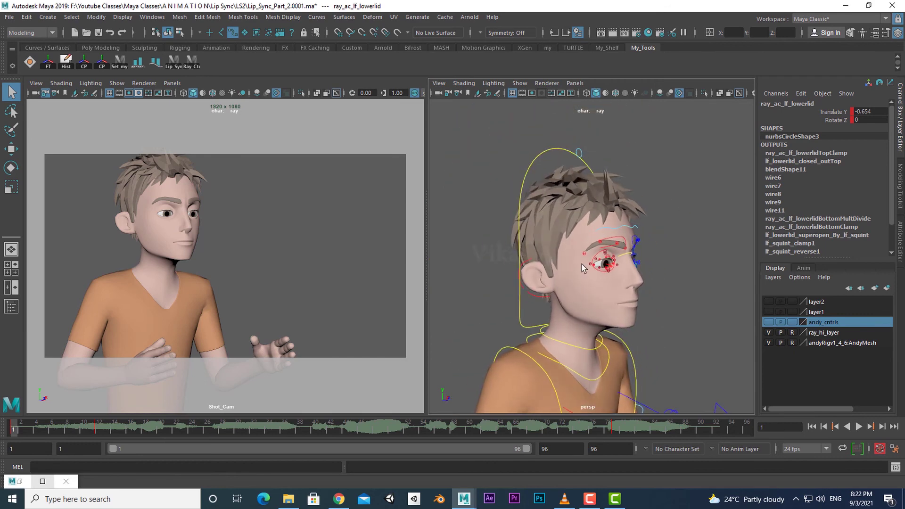
{"action": "left_click_drag", "start_coordinate": [557, 207], "coordinate": [662, 278]}
{"action": "left_click_drag", "start_coordinate": [691, 323], "coordinate": [650, 329], "text": "alt"}
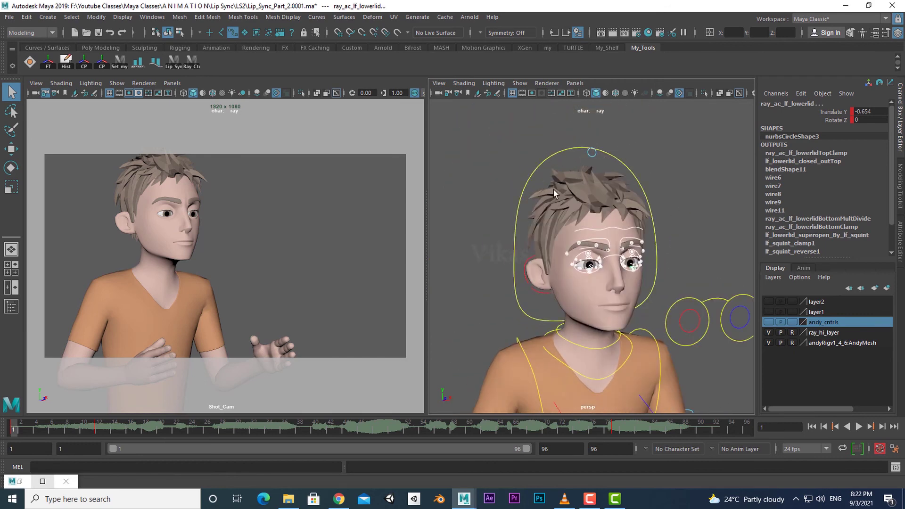
{"action": "mouse_move", "coordinate": [553, 188]}
{"action": "left_mouse_down", "text": "alt"}
{"action": "mouse_move", "coordinate": [608, 199]}
{"action": "mouse_move", "coordinate": [613, 250]}
{"action": "mouse_move", "coordinate": [744, 262]}
{"action": "mouse_move", "coordinate": [504, 276]}
{"action": "left_mouse_up", "text": "alt"}
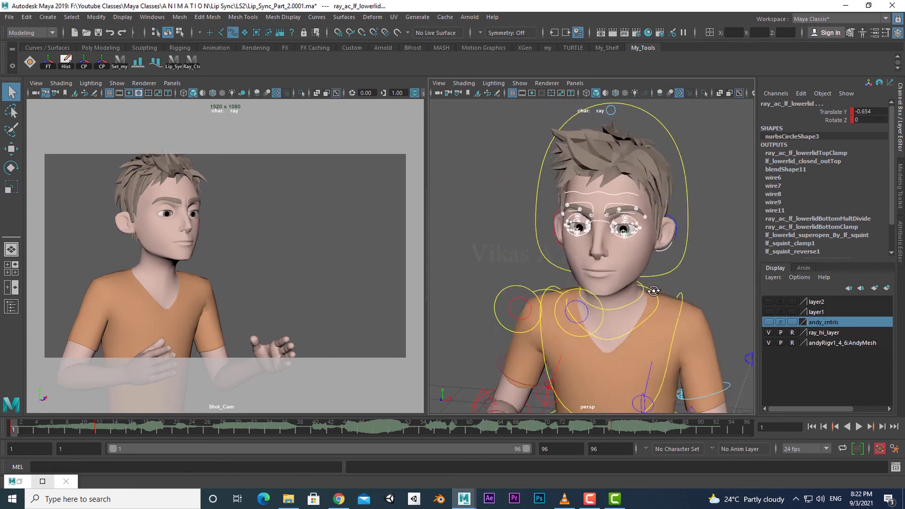
{"action": "left_click_drag", "start_coordinate": [675, 235], "coordinate": [676, 291], "text": "alt"}
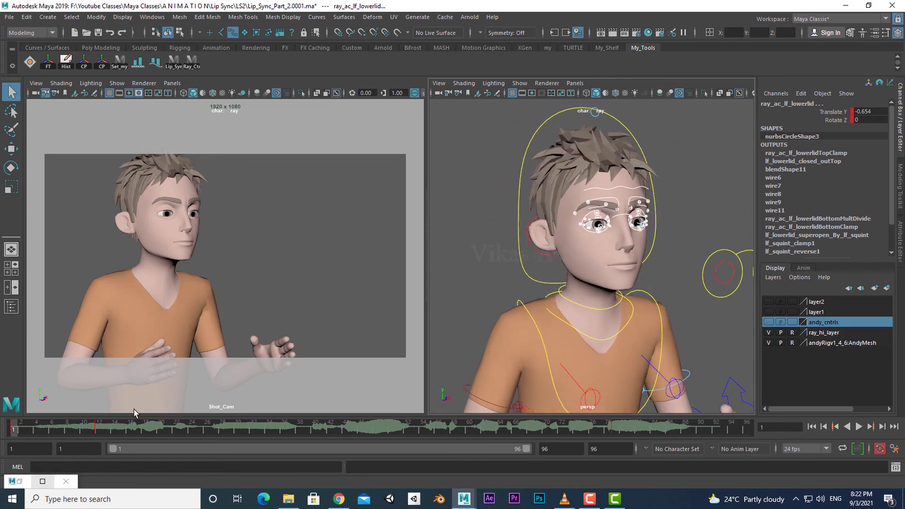
Step: Copy the frame-1 brow and lid key and paste it onto frames 12 and 79
{"action": "right_click", "coordinate": [17, 431]}
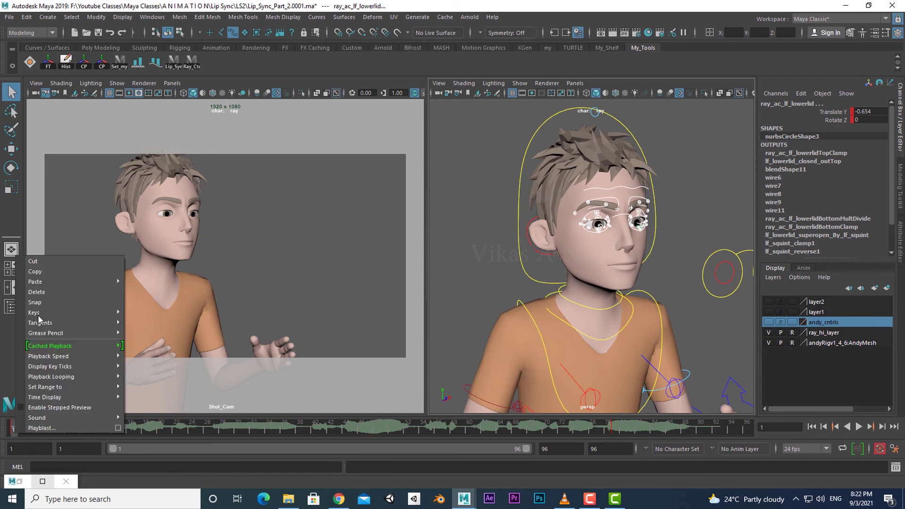
{"action": "left_click", "coordinate": [35, 272]}
{"action": "left_click", "coordinate": [98, 428]}
{"action": "right_click", "coordinate": [98, 428]}
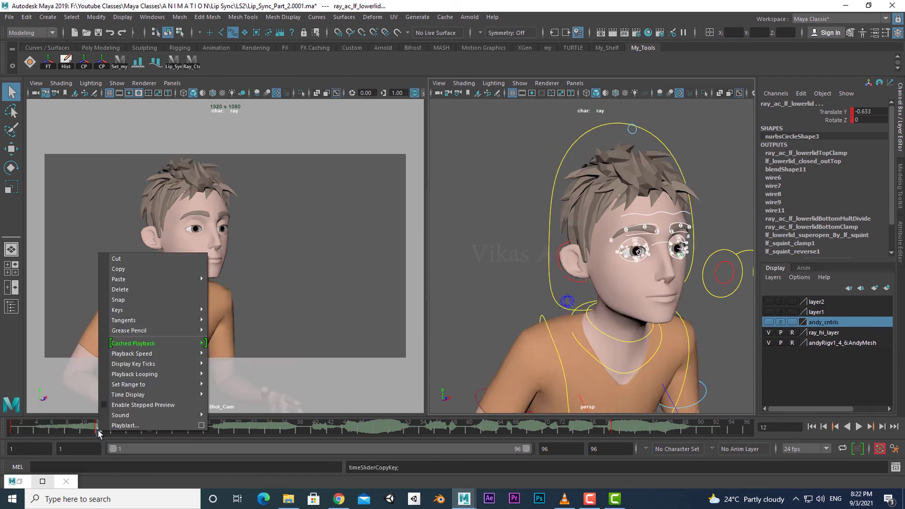
{"action": "mouse_move", "coordinate": [35, 281]}
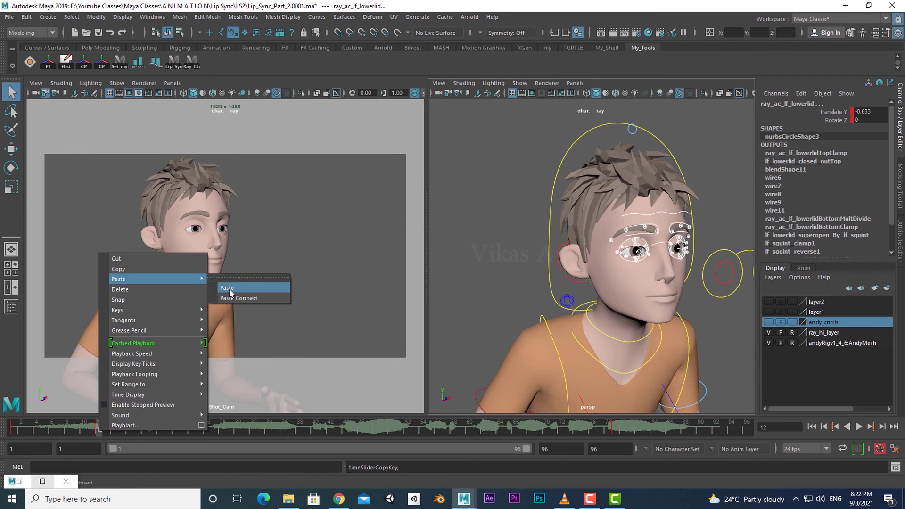
{"action": "left_click", "coordinate": [229, 288]}
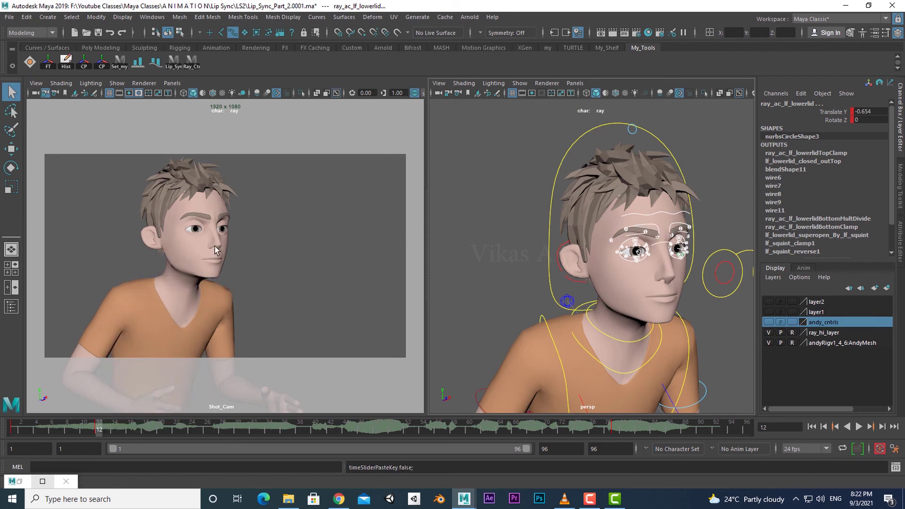
{"action": "left_click", "coordinate": [615, 429]}
{"action": "right_click", "coordinate": [614, 429]}
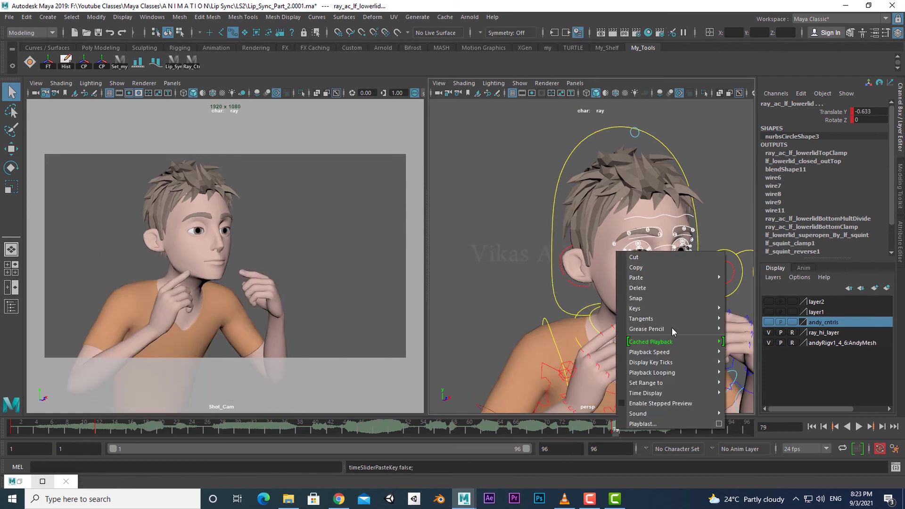
{"action": "left_click", "coordinate": [754, 286]}
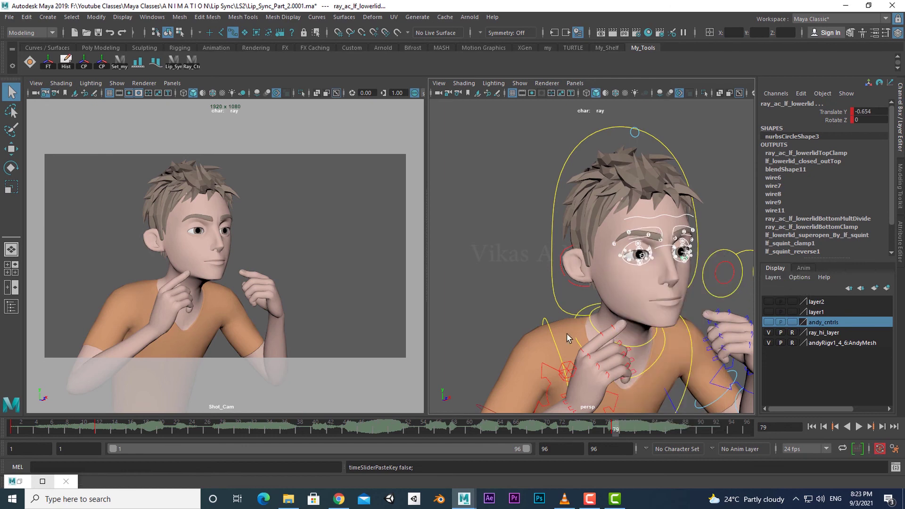
Step: Clear the selection and maximize the Shot_Cam view
{"action": "mouse_move", "coordinate": [569, 336]}
{"action": "left_mouse_down", "text": "alt"}
{"action": "mouse_move", "coordinate": [566, 318]}
{"action": "mouse_move", "coordinate": [542, 325]}
{"action": "left_mouse_up", "text": "alt"}
{"action": "left_click", "coordinate": [531, 292]}
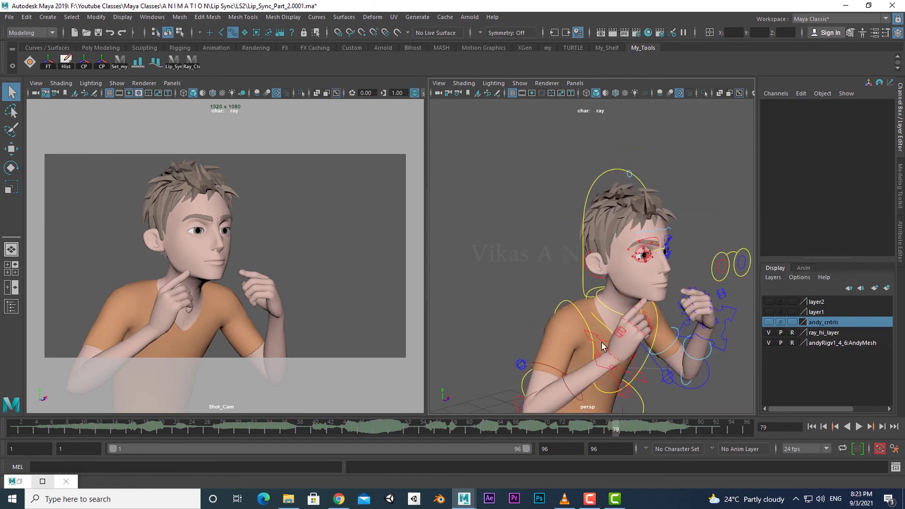
{"action": "key", "text": "space"}
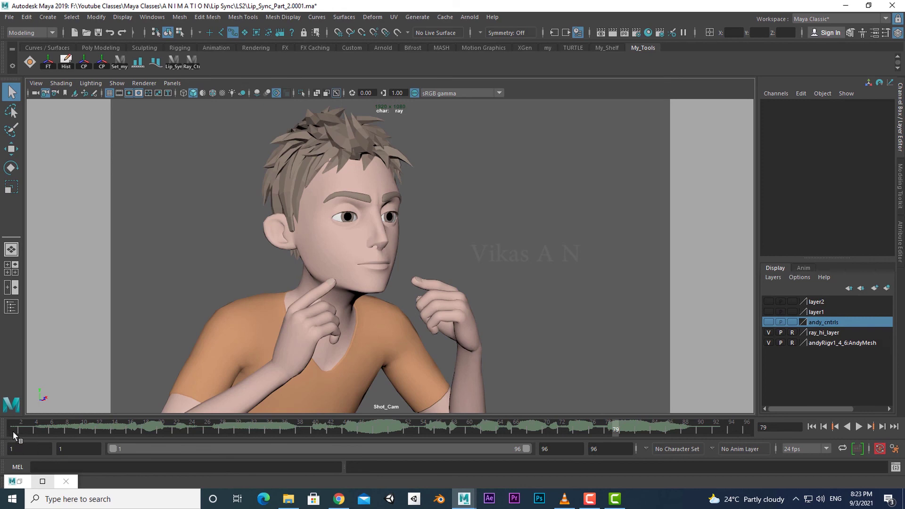
Step: Play the shot, stop, and scrub through frames 2, 58 and 92 to review the poses
{"action": "key", "text": "alt+v"}
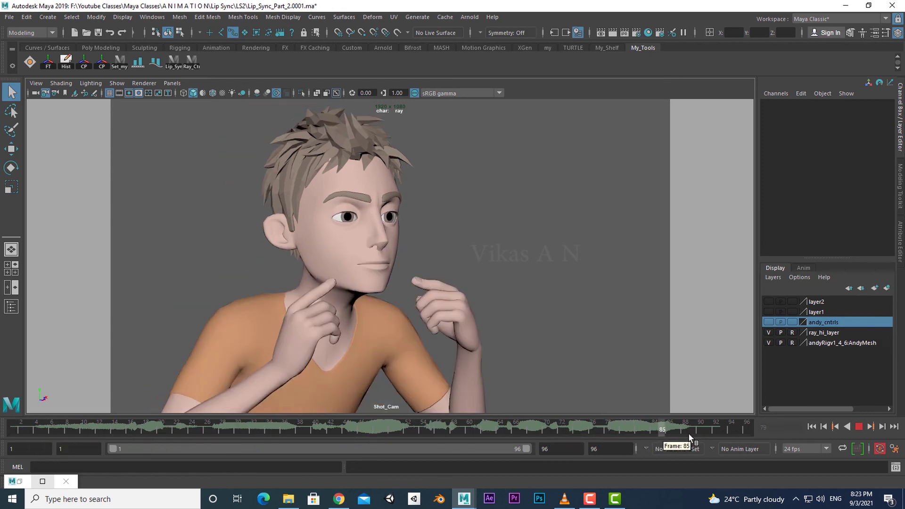
{"action": "key", "text": "Escape"}
{"action": "left_click_drag", "start_coordinate": [19, 431], "coordinate": [485, 436]}
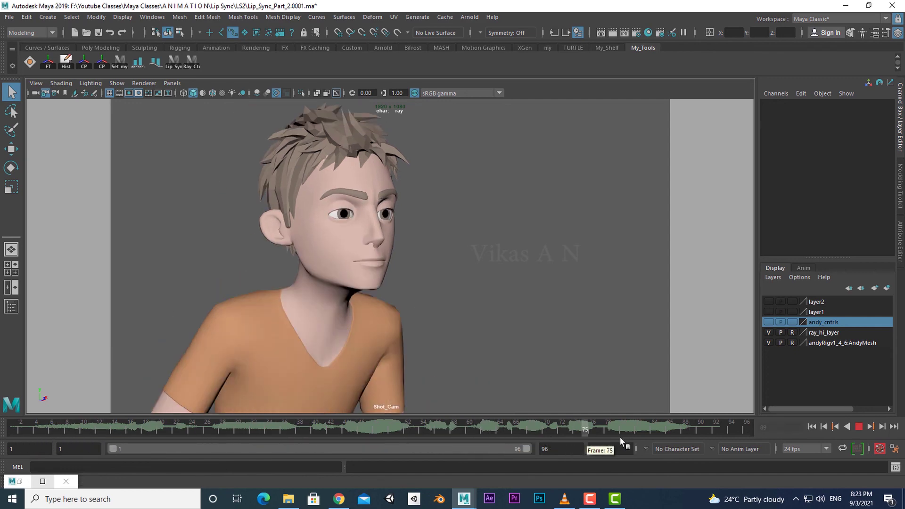
{"action": "left_click_drag", "start_coordinate": [486, 436], "coordinate": [715, 437]}
{"action": "key", "text": "space"}
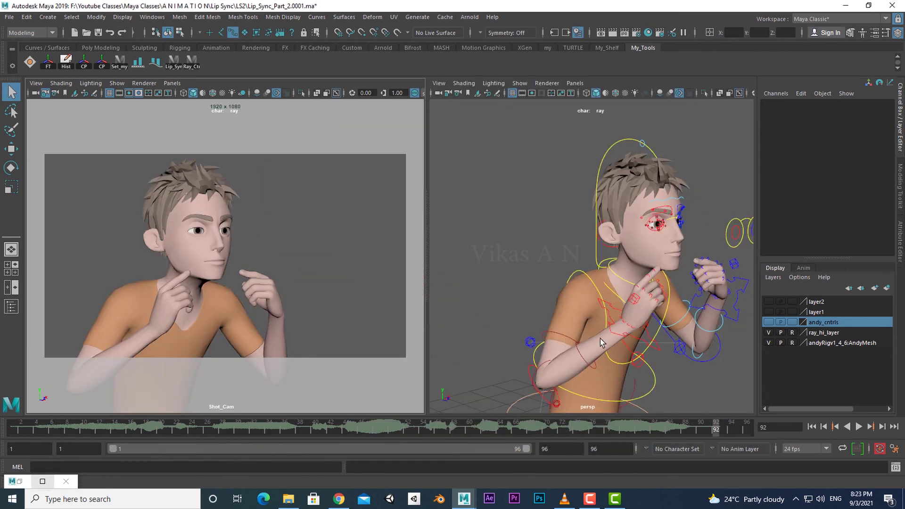
{"action": "left_click_drag", "start_coordinate": [600, 338], "coordinate": [627, 349], "text": "alt"}
{"action": "middle_click_drag", "start_coordinate": [627, 349], "coordinate": [619, 353], "text": "alt"}
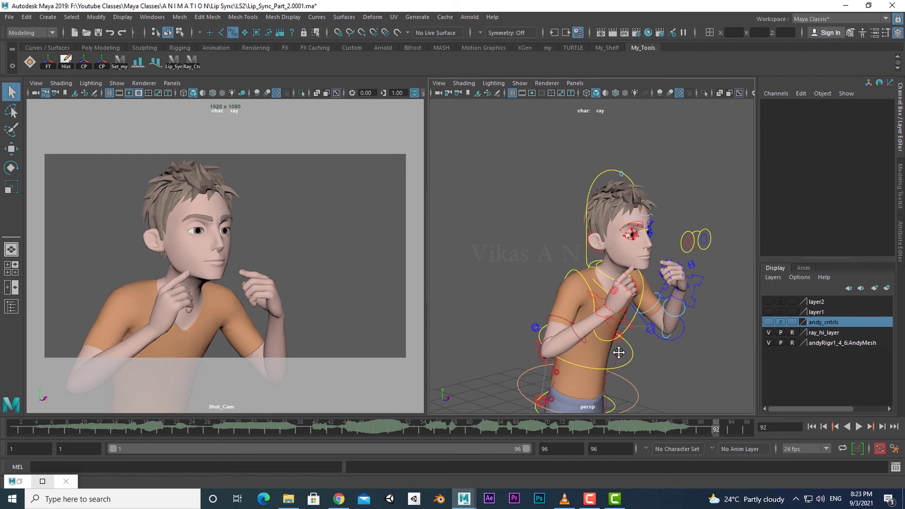
{"action": "left_click_drag", "start_coordinate": [618, 353], "coordinate": [628, 343], "text": "alt"}
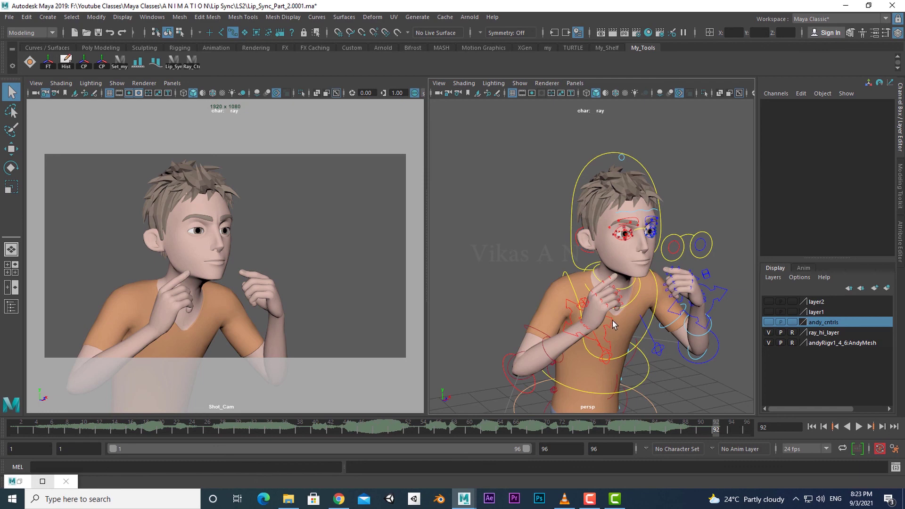
{"action": "left_click_drag", "start_coordinate": [588, 346], "coordinate": [711, 356], "text": "alt"}
{"action": "middle_click_drag", "start_coordinate": [711, 356], "coordinate": [675, 352], "text": "alt"}
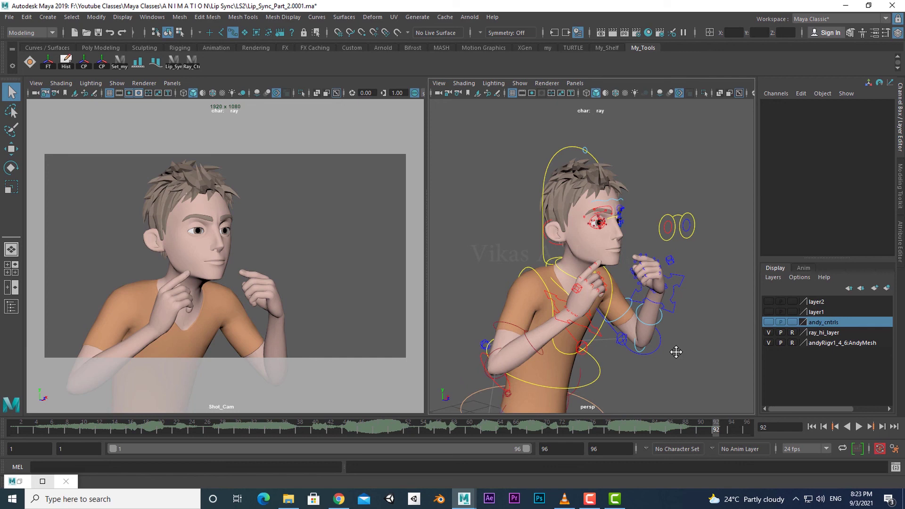
{"action": "left_click_drag", "start_coordinate": [675, 352], "coordinate": [624, 354], "text": "alt"}
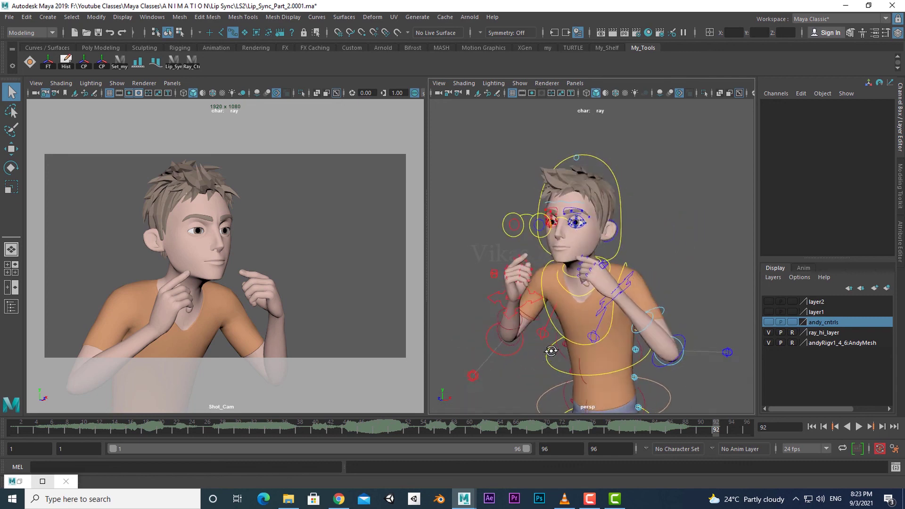